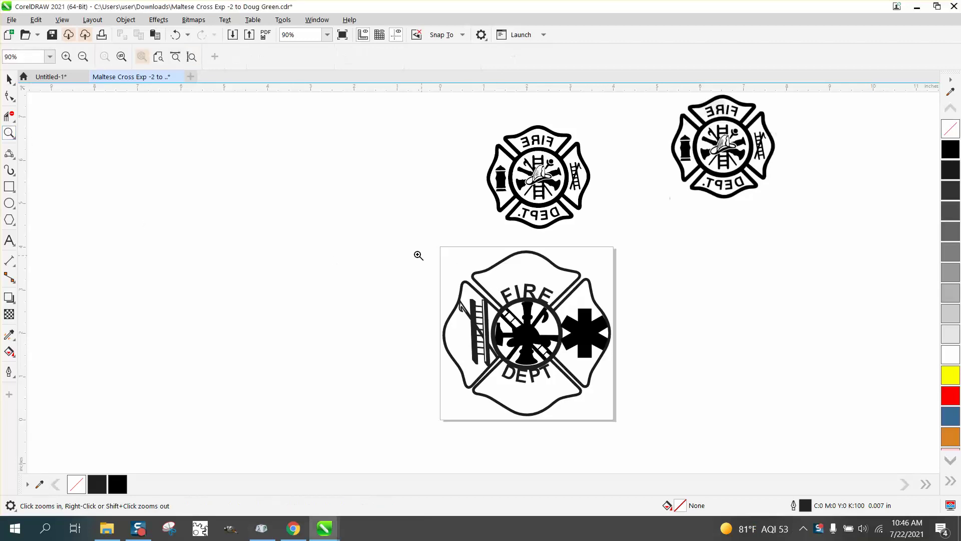
# Move the FIRE DEPT ring group 4 inches to the right, off the Maltese cross
pyautogui.click(627, 376)
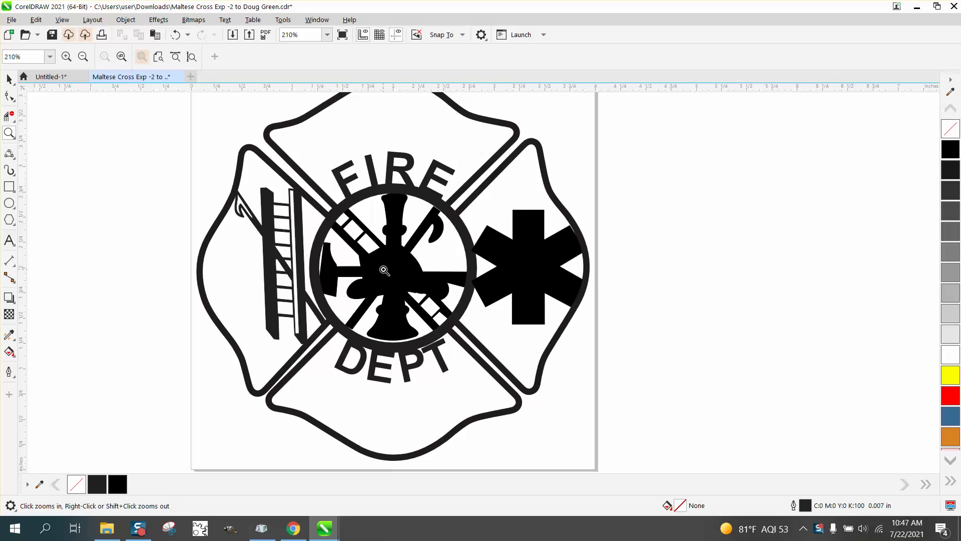
pyautogui.scroll(-3, 386, 270)
pyautogui.scroll(-2, 383, 270)
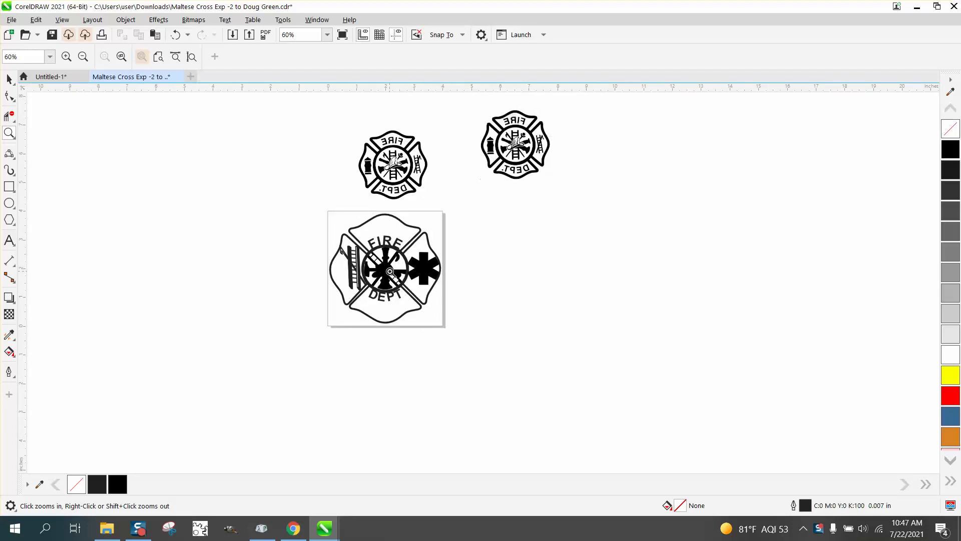
pyautogui.moveTo(356, 131); pyautogui.dragTo(442, 199)
pyautogui.scroll(-1, 376, 201)
pyautogui.scroll(-1, 590, 234)
pyautogui.moveTo(626, 181); pyautogui.dragTo(768, 272)
pyautogui.scroll(3, 644, 232)
pyautogui.scroll(-2, 711, 277)
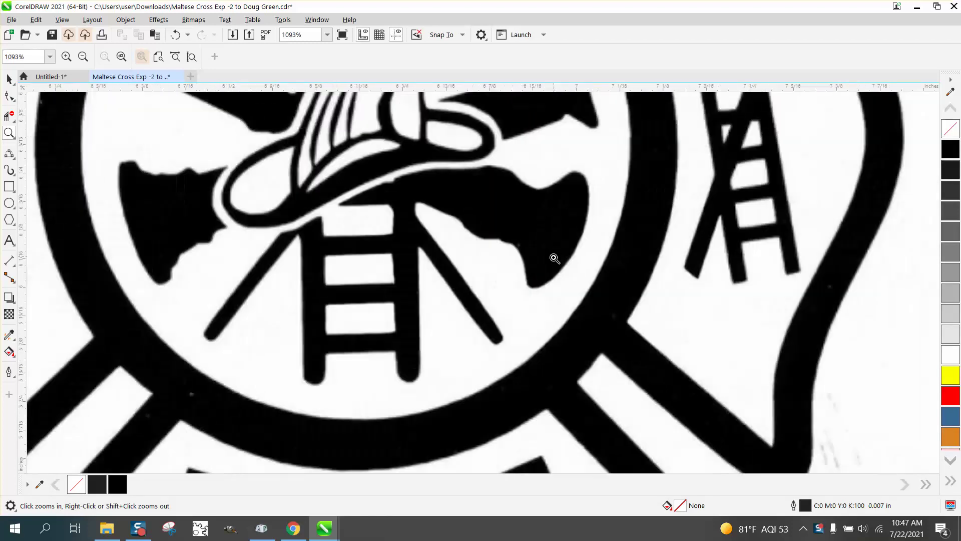
pyautogui.scroll(-4, 554, 258)
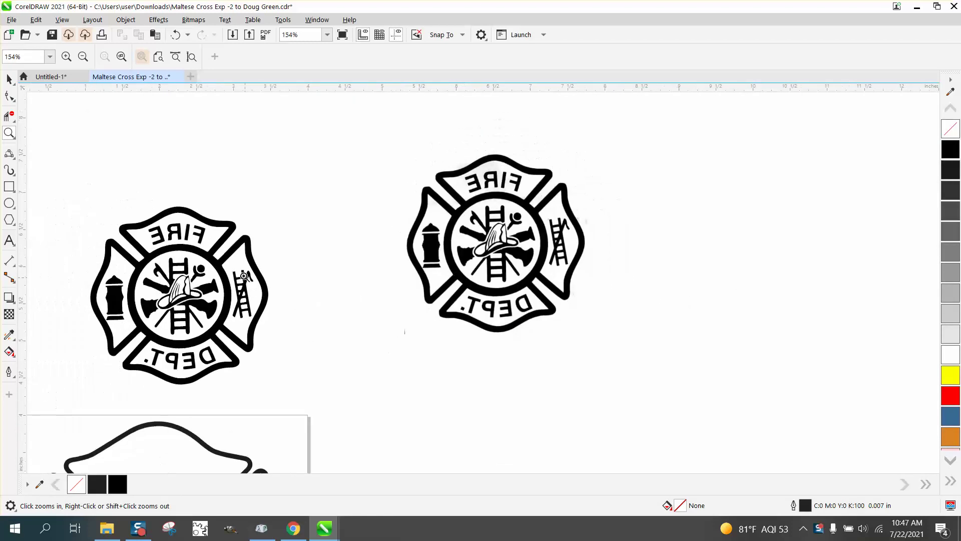
pyautogui.scroll(-1, 250, 273)
pyautogui.scroll(3, 301, 326)
pyautogui.scroll(-2, 314, 318)
pyautogui.scroll(-3, 314, 318)
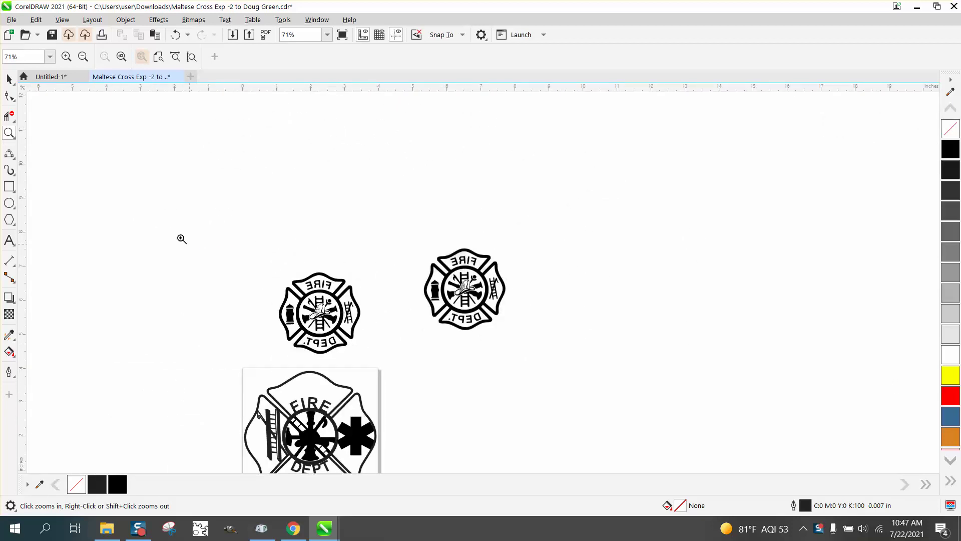
pyautogui.scroll(-1, 285, 334)
pyautogui.scroll(2, 407, 387)
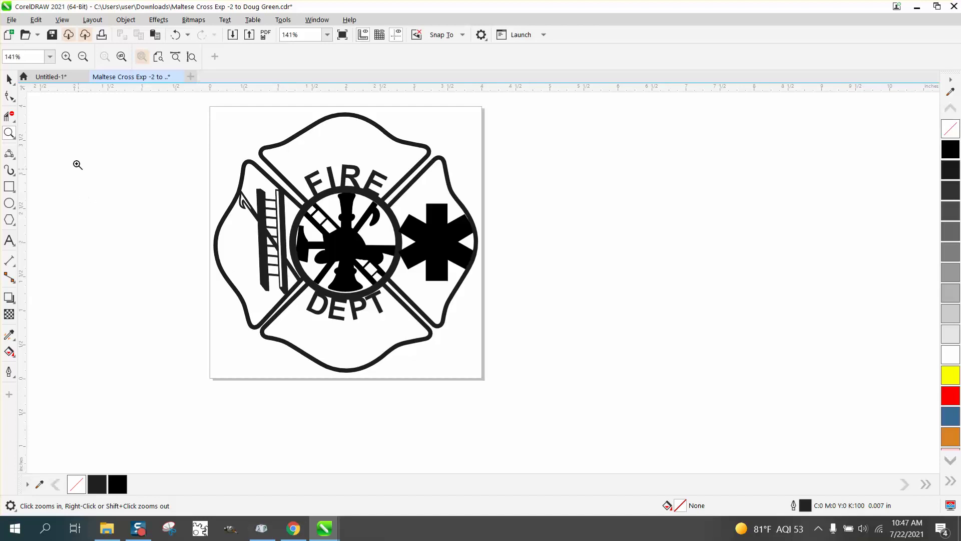
pyautogui.click(9, 79)
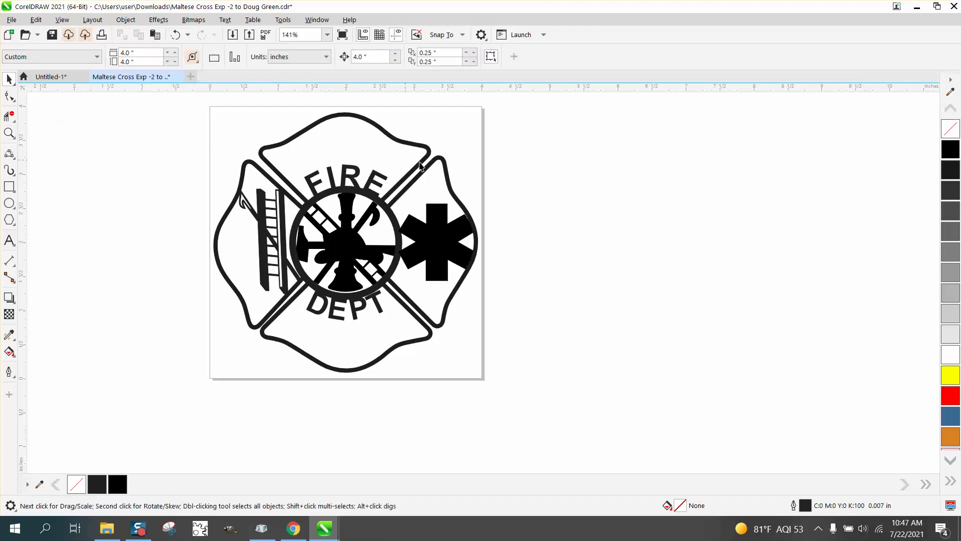
pyautogui.click(385, 178)
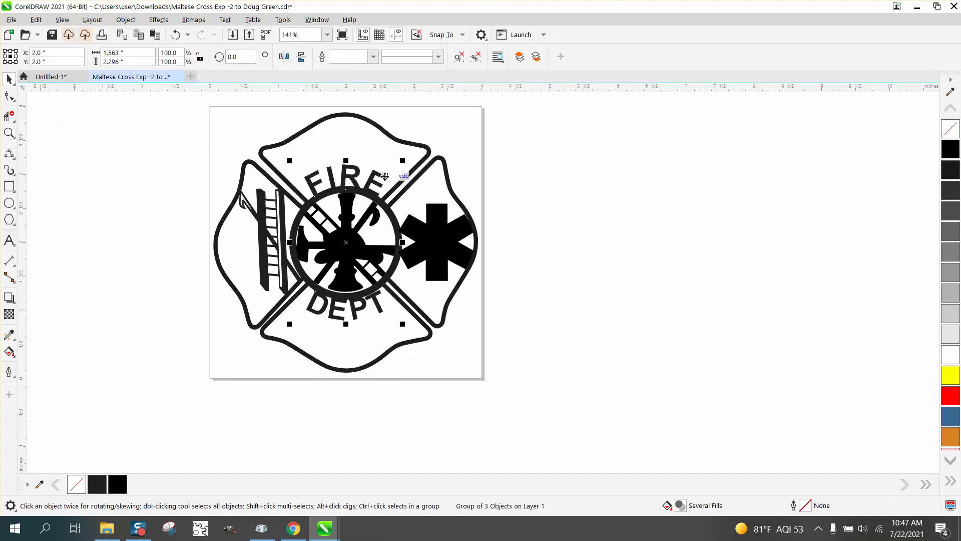
pyautogui.press('Right')
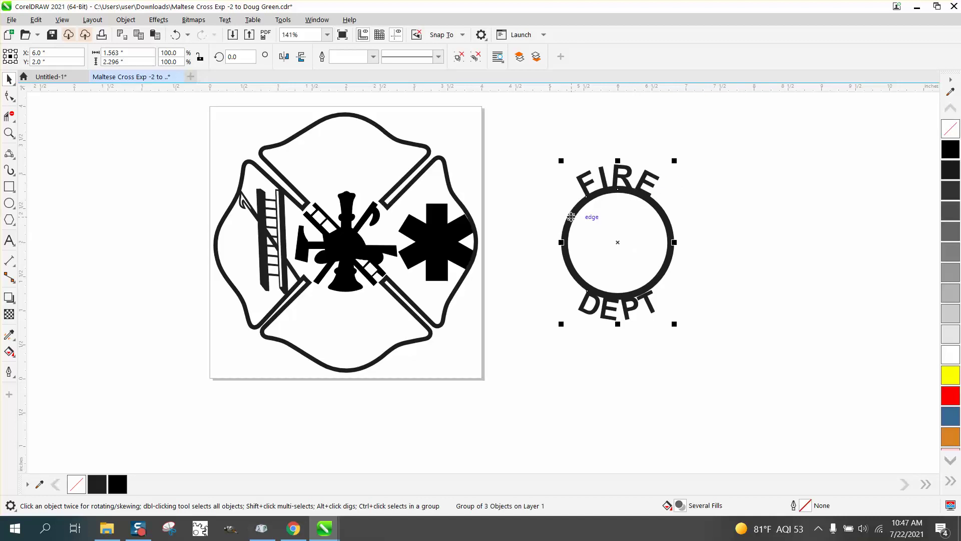
pyautogui.hotkey('ctrl', 'z')
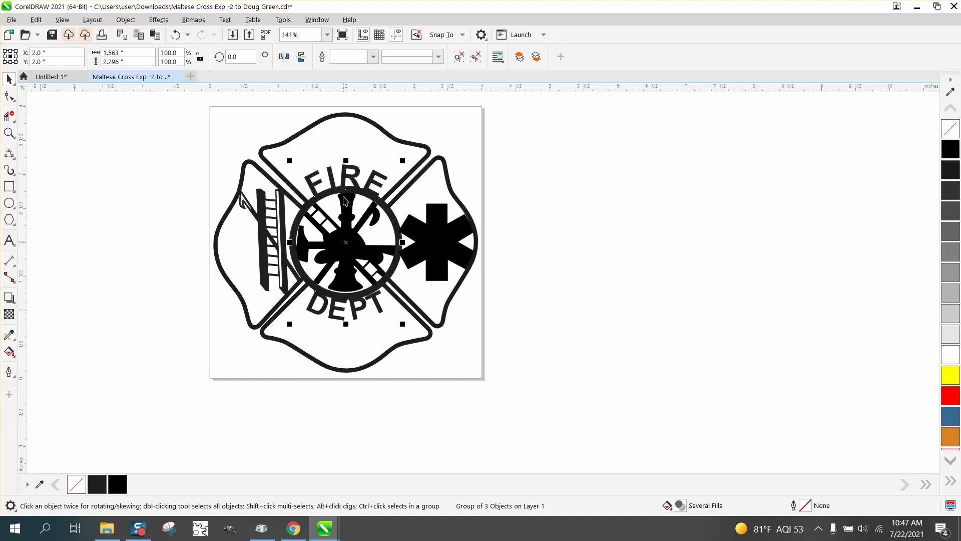
pyautogui.hotkey('ctrl', 'shift', 'z')
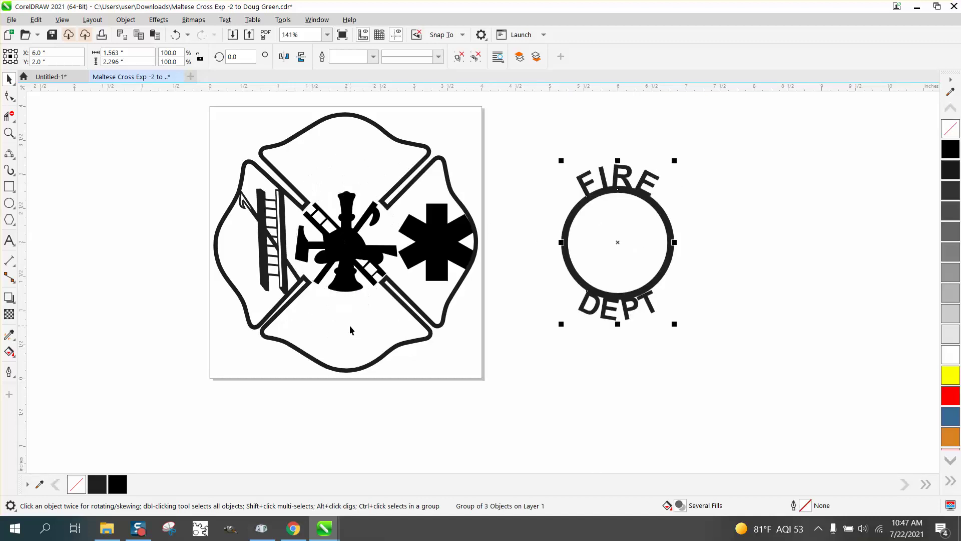
# Move the ladder, symbol and star right past FIRE DEPT, keeping the cross outline on the page
pyautogui.click(344, 243)
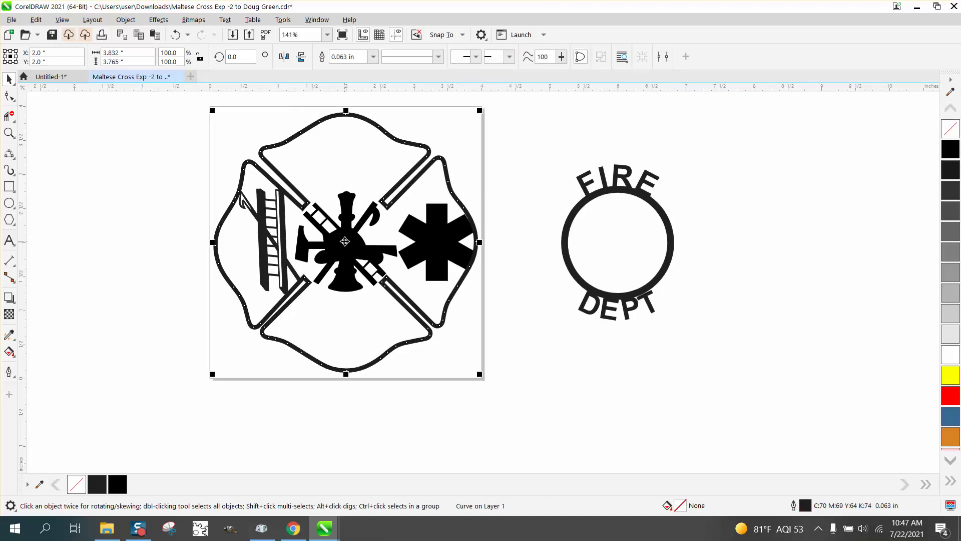
pyautogui.hotkey('ctrl', 'shift', 'z')
pyautogui.scroll(-1, 478, 321)
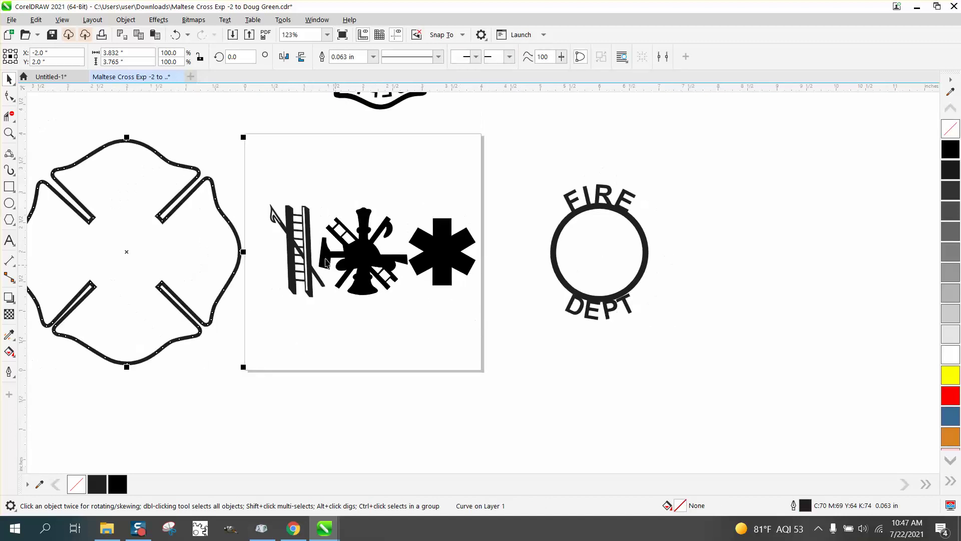
pyautogui.moveTo(263, 187); pyautogui.dragTo(507, 325)
pyautogui.press('Right')
pyautogui.press('Right')
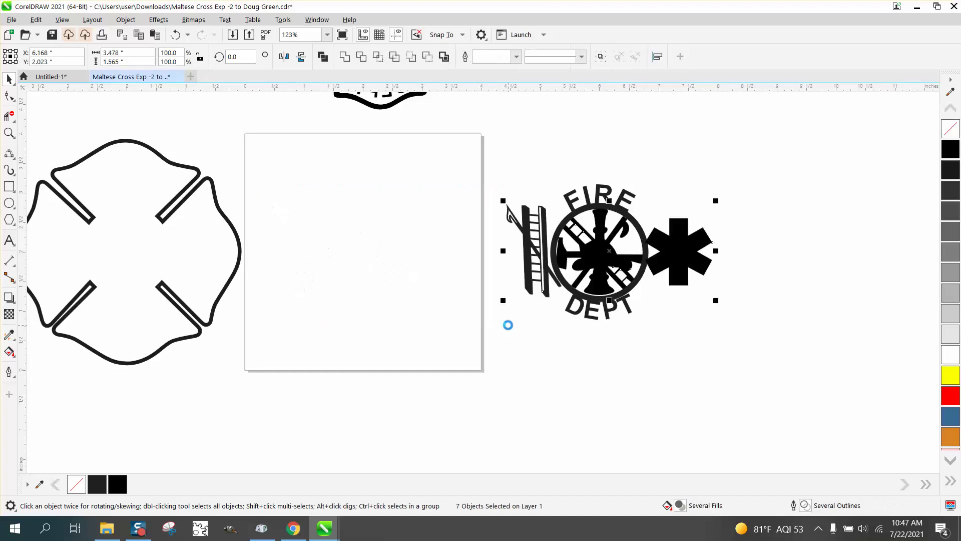
pyautogui.click(240, 256)
pyautogui.press('Right')
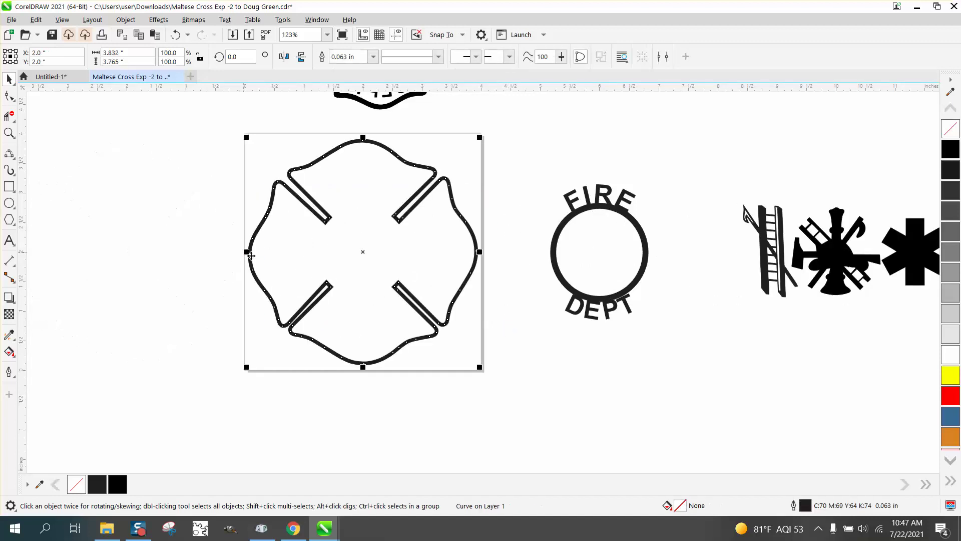
# Break the cross outline apart at the left and right arms' inner corner nodes
pyautogui.click(9, 132)
pyautogui.moveTo(443, 271); pyautogui.dragTo(549, 390)
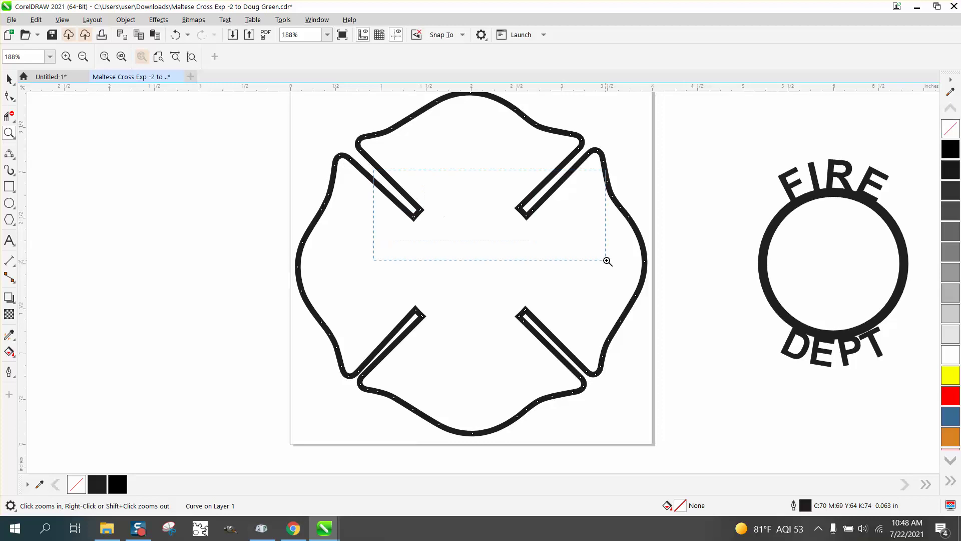
pyautogui.moveTo(373, 168); pyautogui.dragTo(553, 248)
pyautogui.click(9, 96)
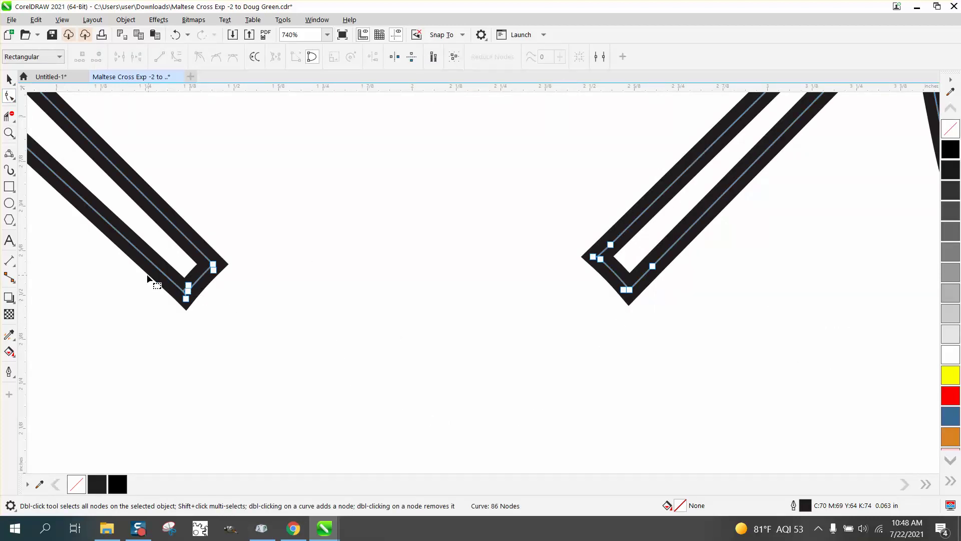
pyautogui.moveTo(136, 280); pyautogui.dragTo(190, 310)
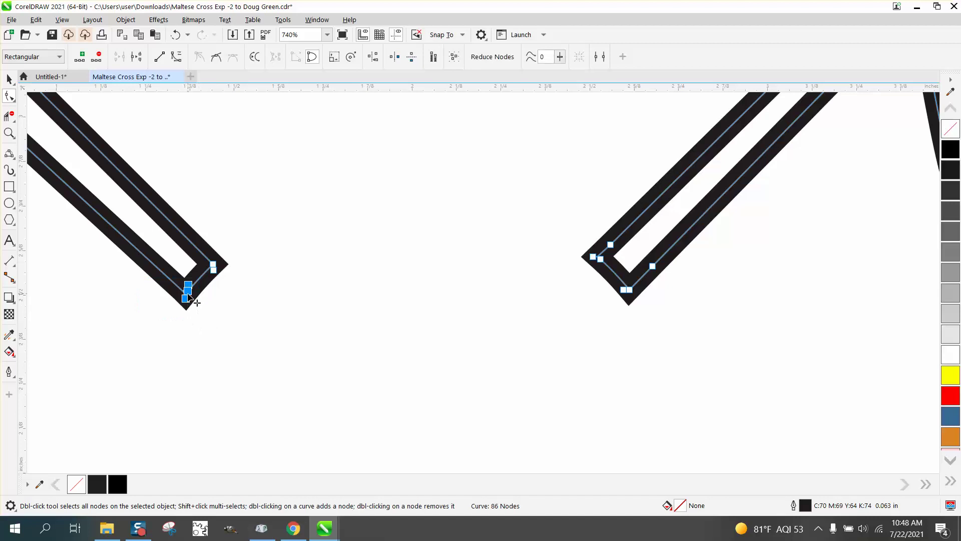
pyautogui.rightClick(187, 297)
pyautogui.click(241, 344)
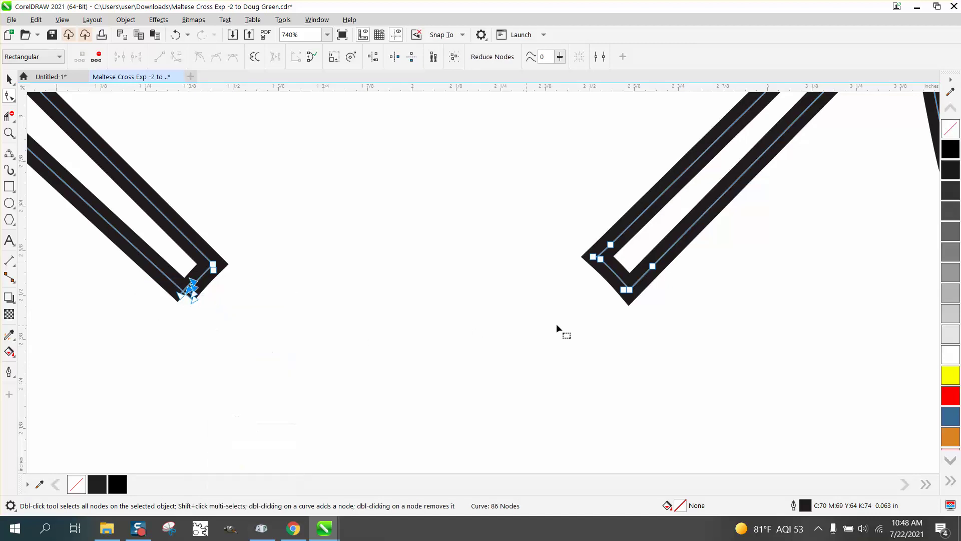
pyautogui.moveTo(587, 283); pyautogui.dragTo(637, 305)
pyautogui.rightClick(626, 291)
pyautogui.click(663, 342)
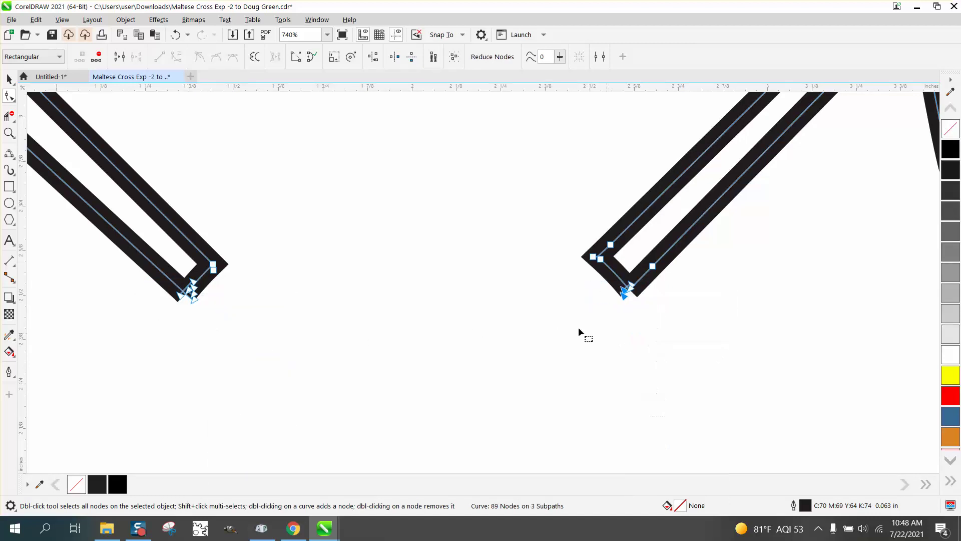
# Virtual-delete the lower part of the cross outline, keeping only the top arm
pyautogui.scroll(-5, 484, 299)
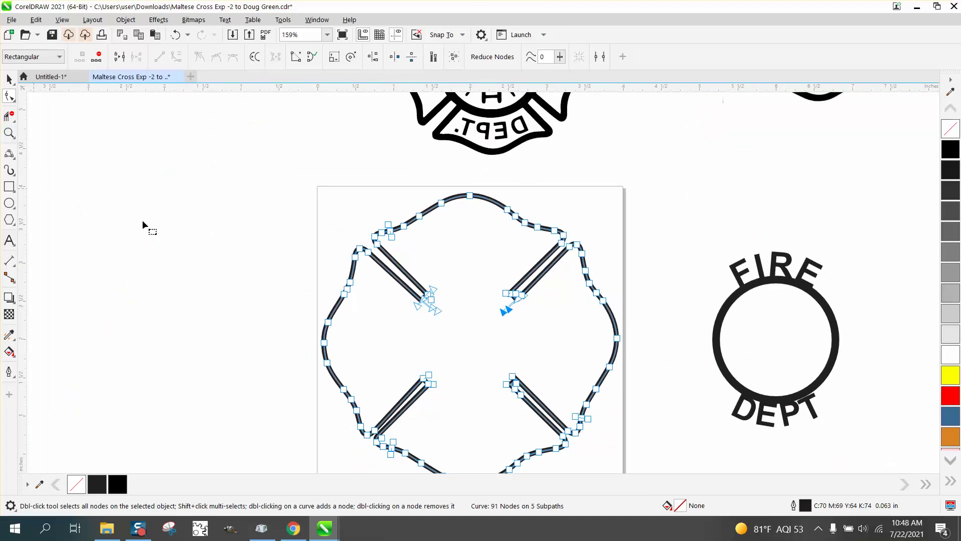
pyautogui.click(9, 116)
pyautogui.moveTo(300, 333); pyautogui.dragTo(631, 425)
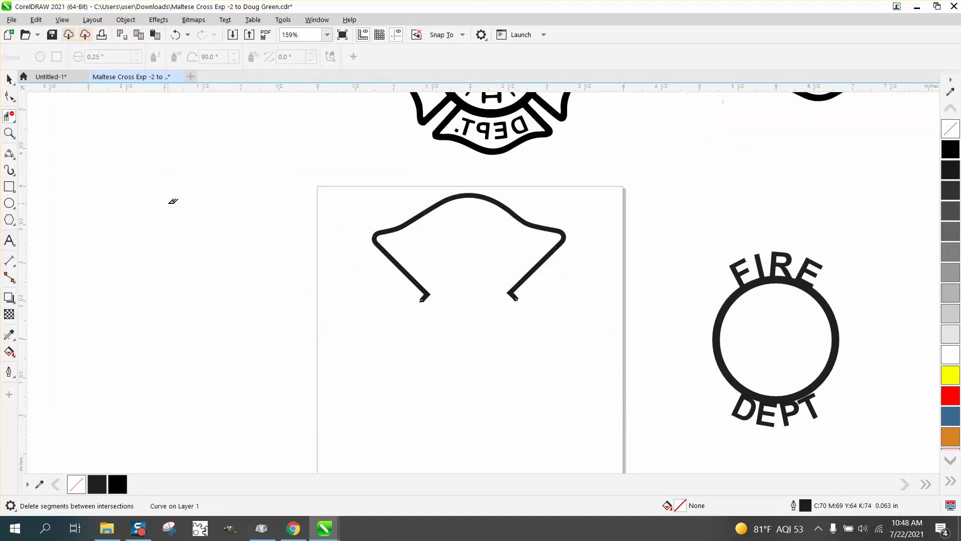
pyautogui.click(9, 79)
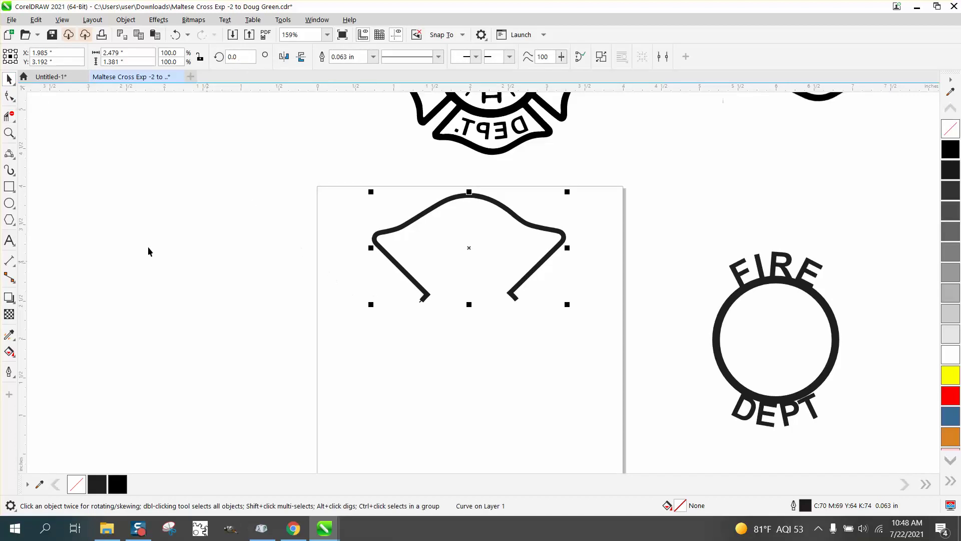
# Join the curve's lower-left end node to its neighbouring node
pyautogui.click(9, 132)
pyautogui.moveTo(375, 292); pyautogui.dragTo(536, 334)
pyautogui.click(9, 95)
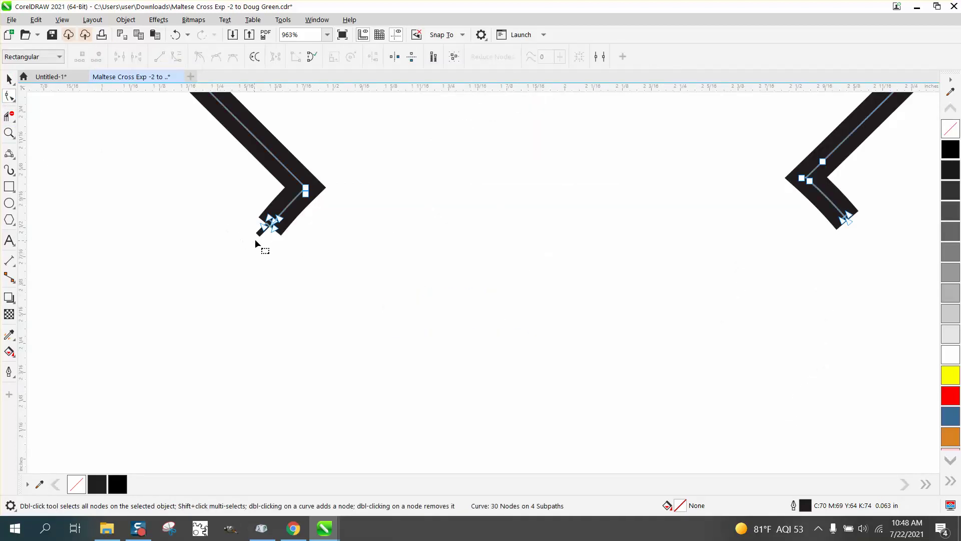
pyautogui.moveTo(261, 230); pyautogui.dragTo(271, 230)
# Delete the stray end segment and the extra node near the lower-left bend
pyautogui.click(10, 134)
pyautogui.moveTo(205, 170); pyautogui.dragTo(379, 295)
pyautogui.click(15, 101)
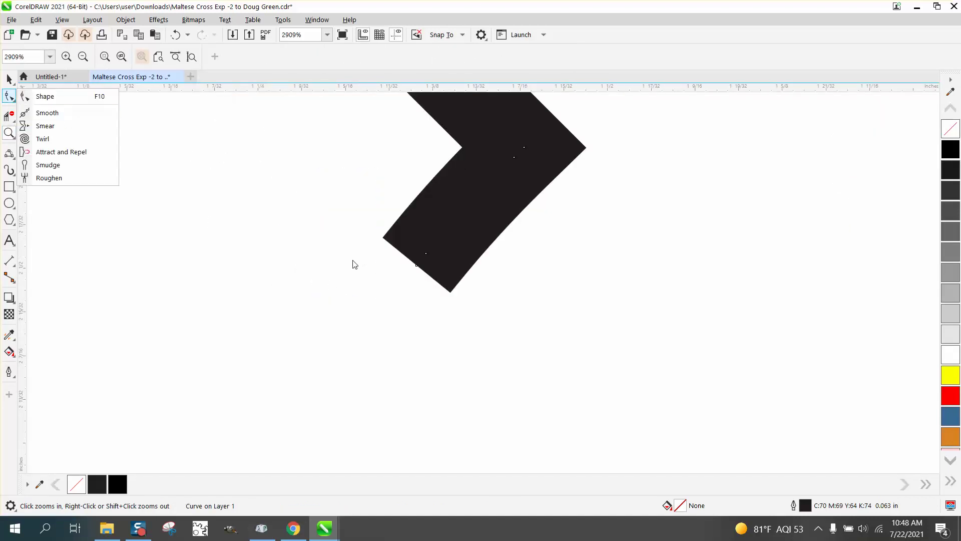
pyautogui.click(45, 96)
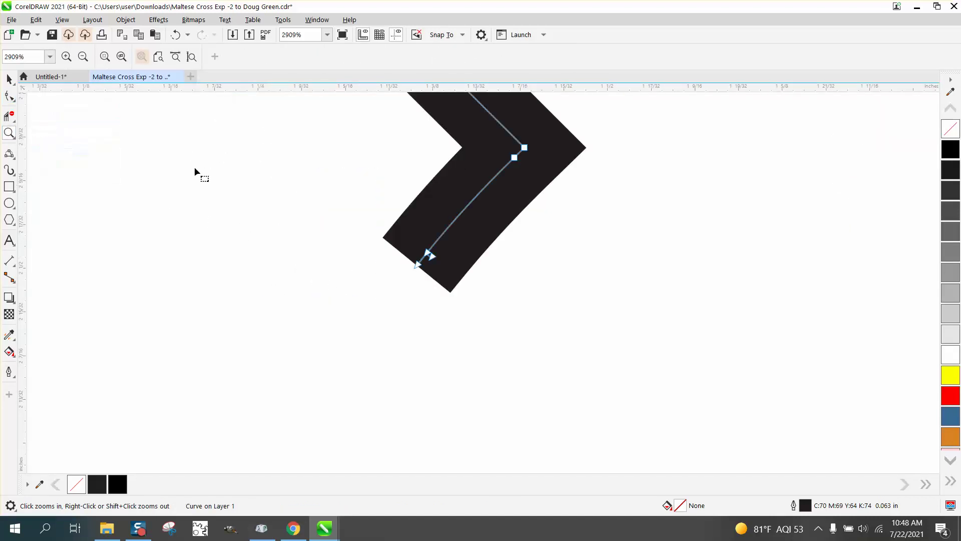
pyautogui.click(430, 257)
pyautogui.press('Delete')
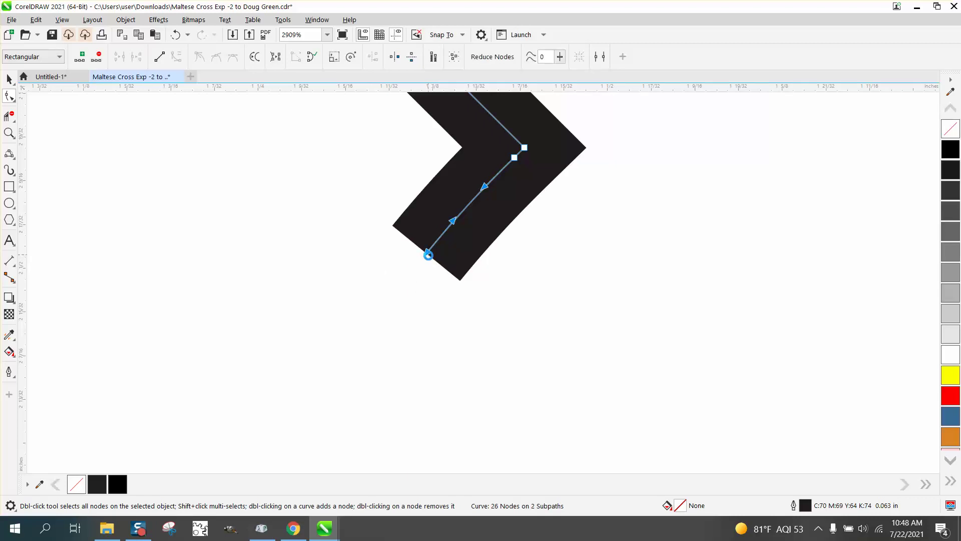
pyautogui.click(427, 254)
pyautogui.press('Delete')
pyautogui.click(175, 35)
pyautogui.click(515, 157)
pyautogui.press('Delete')
pyautogui.scroll(-1, 462, 198)
pyautogui.scroll(-6, 351, 239)
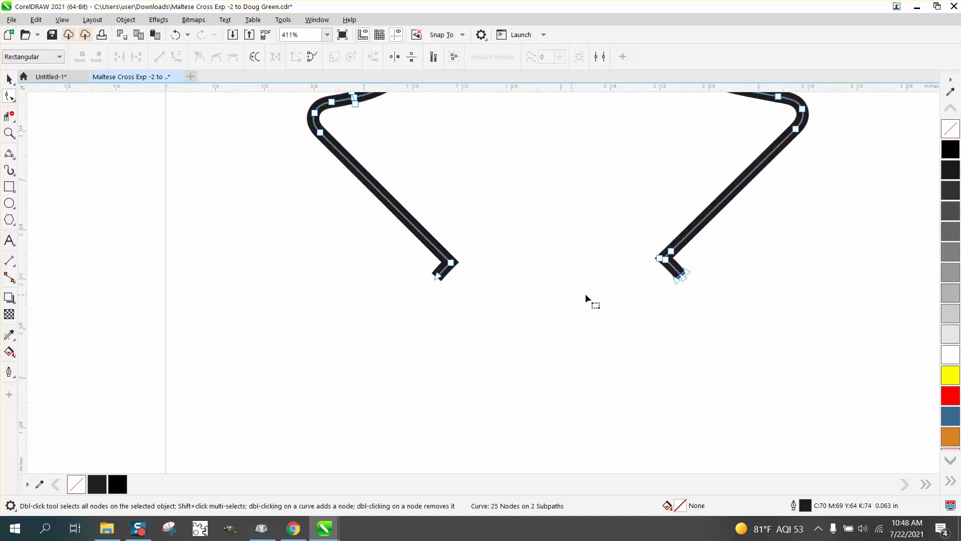
# Remove the right arm's end corner node and merge the lower arm's two end nodes
pyautogui.click(9, 133)
pyautogui.moveTo(611, 237); pyautogui.dragTo(741, 317)
pyautogui.click(12, 97)
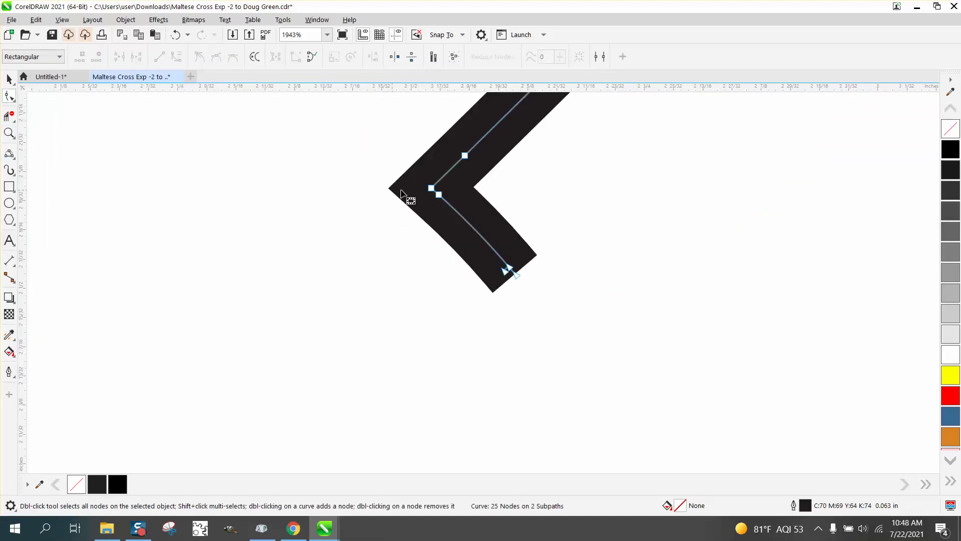
pyautogui.doubleClick(439, 196)
pyautogui.moveTo(507, 270); pyautogui.dragTo(509, 267)
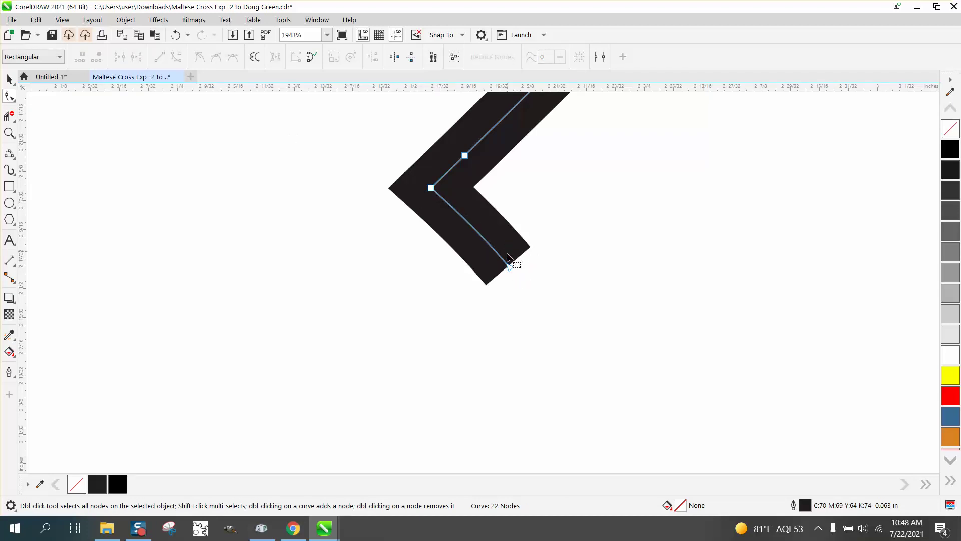
pyautogui.scroll(-4, 465, 295)
pyautogui.scroll(-2, 482, 324)
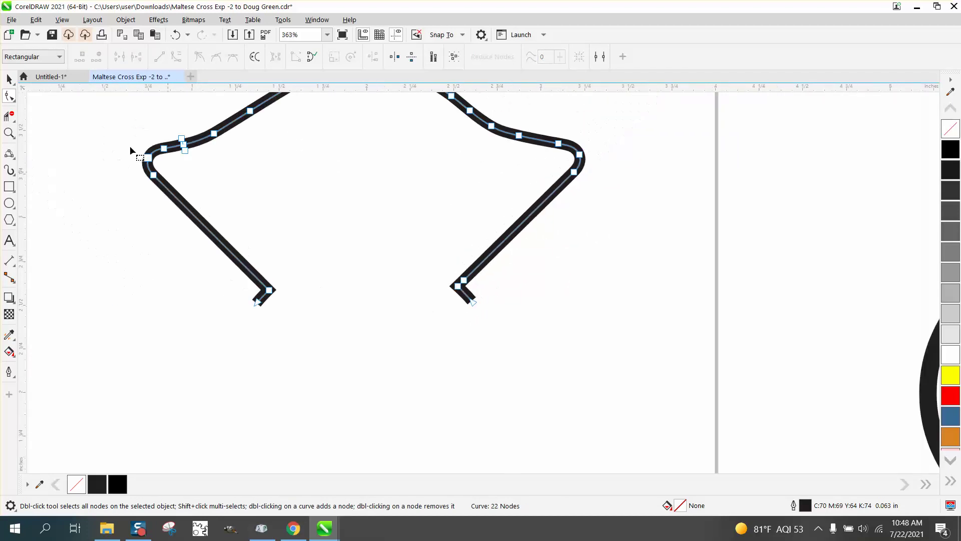
pyautogui.click(9, 79)
pyautogui.scroll(-3, 471, 265)
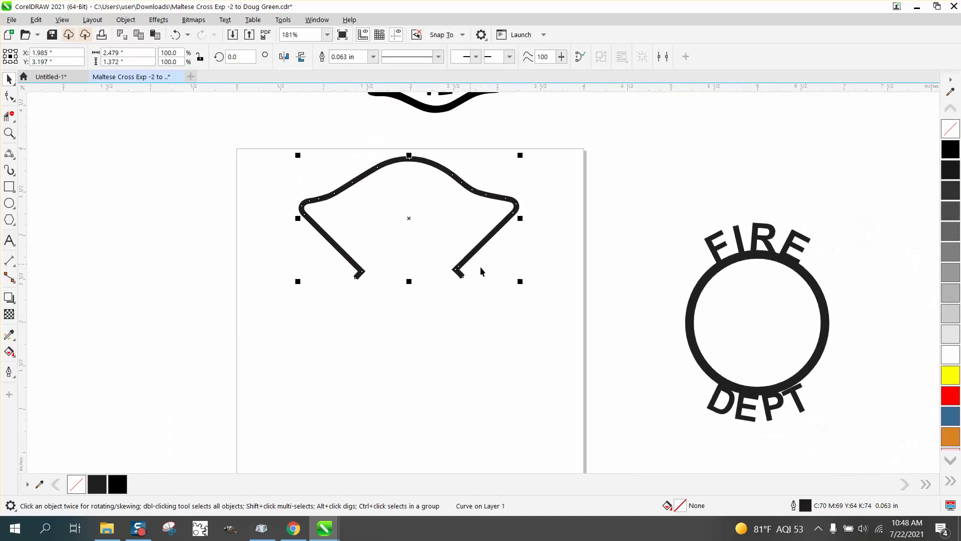
pyautogui.scroll(-2, 483, 273)
# Add a horizontal guideline and undo the accidental moves of the arch curve
pyautogui.moveTo(287, 93); pyautogui.dragTo(288, 139)
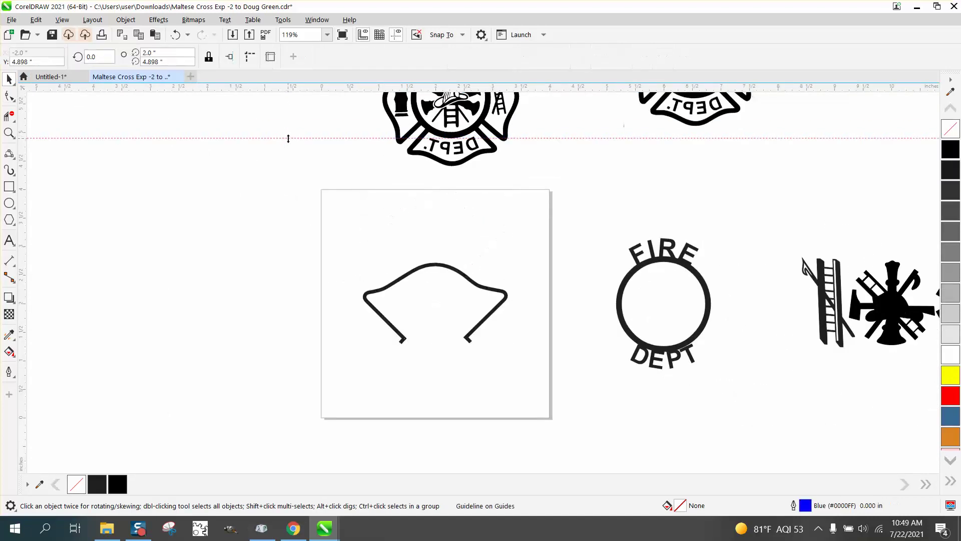
pyautogui.click(434, 269)
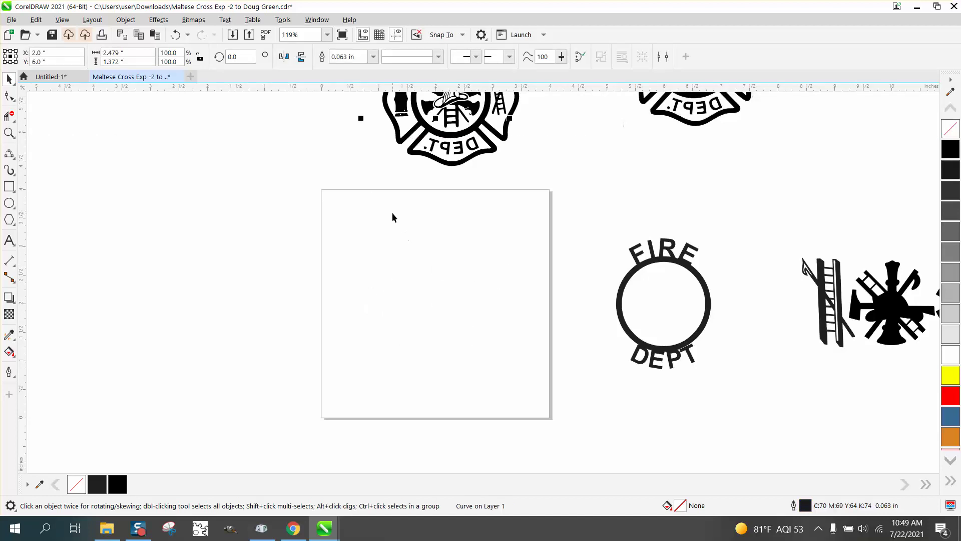
pyautogui.click(175, 39)
pyautogui.click(175, 39)
pyautogui.click(174, 39)
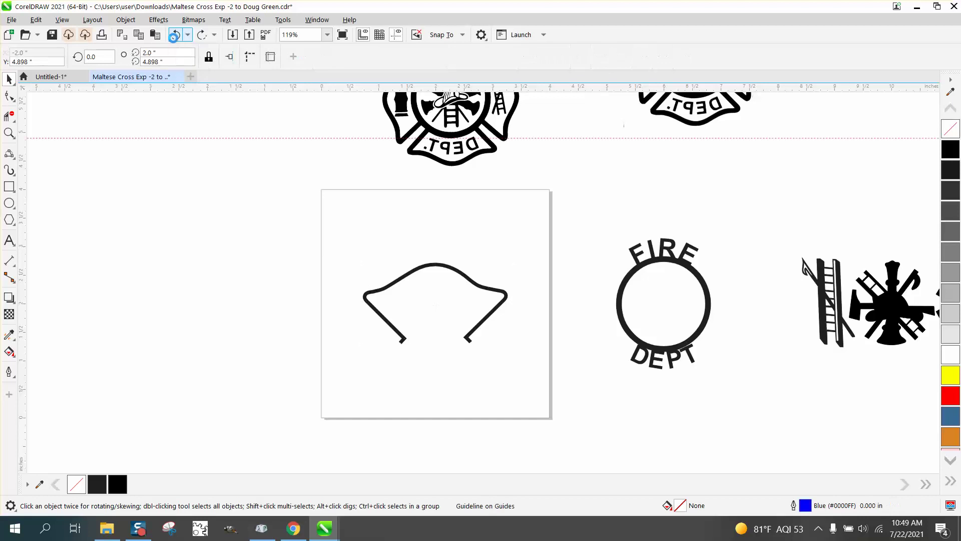
pyautogui.click(174, 39)
pyautogui.click(174, 39)
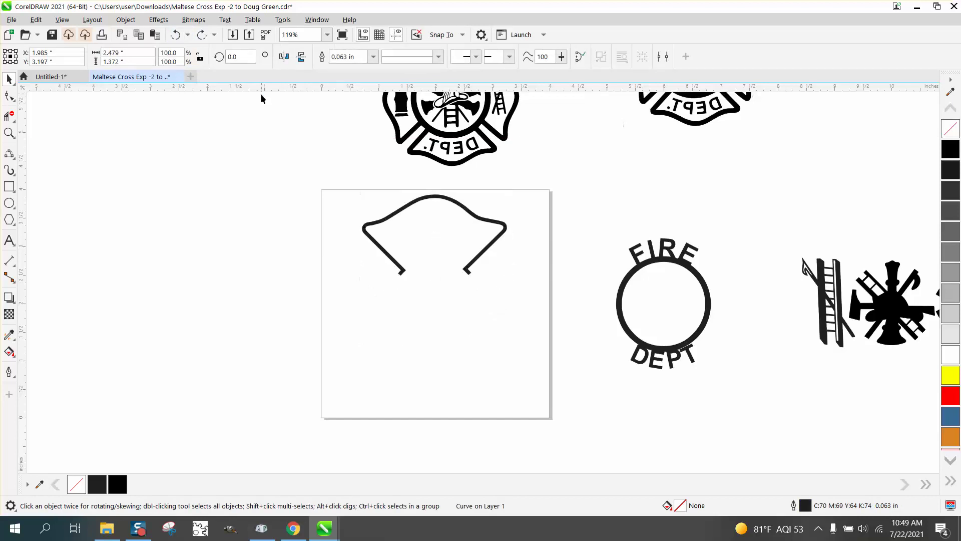
pyautogui.moveTo(263, 126); pyautogui.dragTo(281, 152)
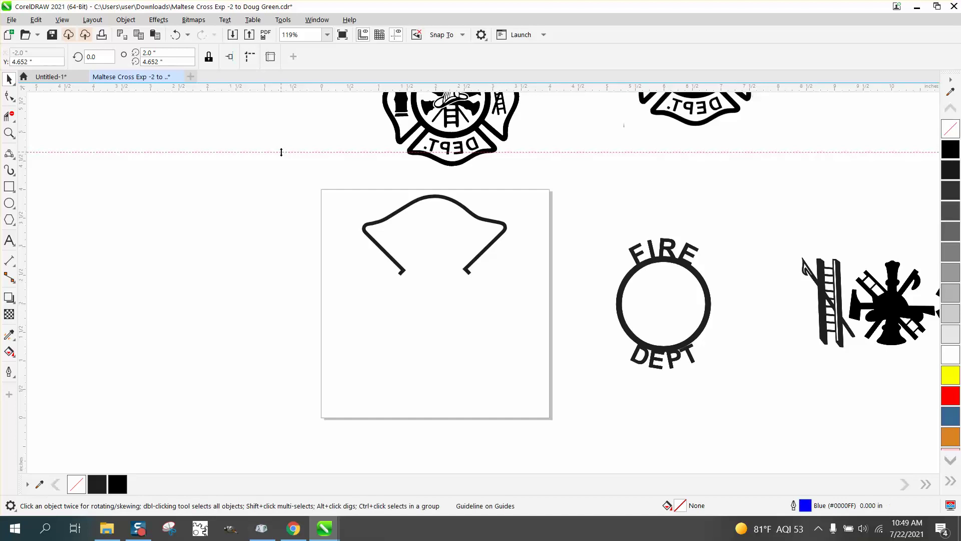
# Centre the horizontal guideline and add a vertical guideline at the page centre (2.0 in, 2.0 in)
pyautogui.press('p')
pyautogui.moveTo(24, 229); pyautogui.dragTo(111, 238)
pyautogui.press('p')
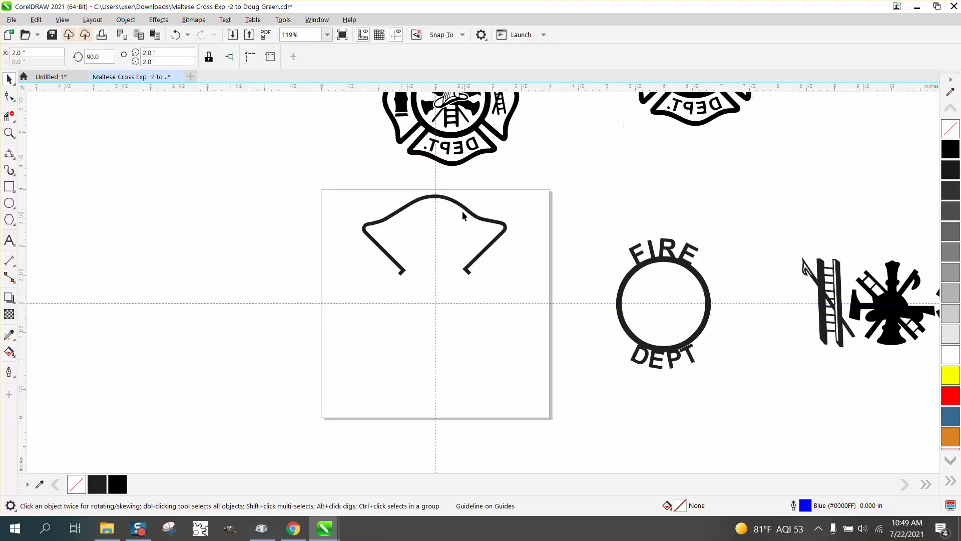
pyautogui.click(463, 212)
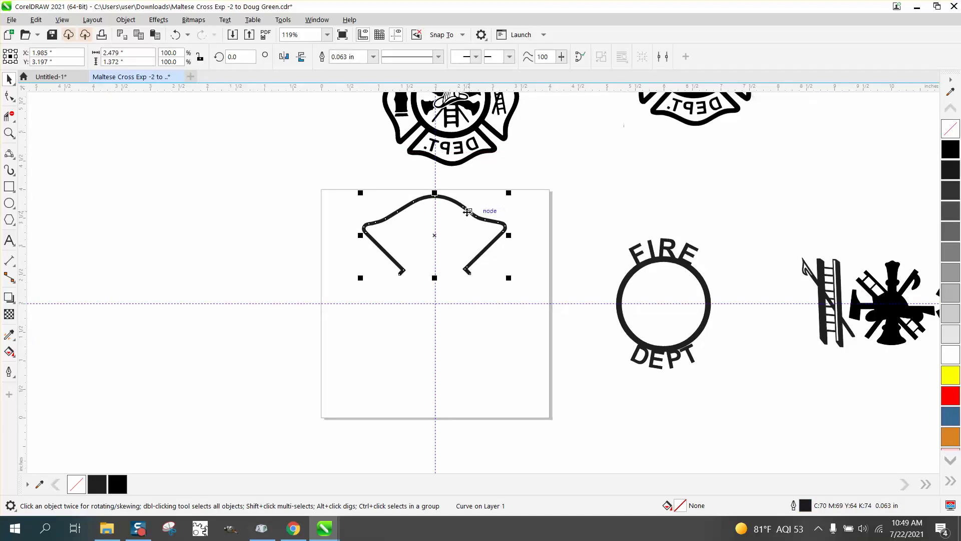
# Set the duplicate offset to 0 horizontally and 0 vertically
pyautogui.hotkey('ctrl', 'd')
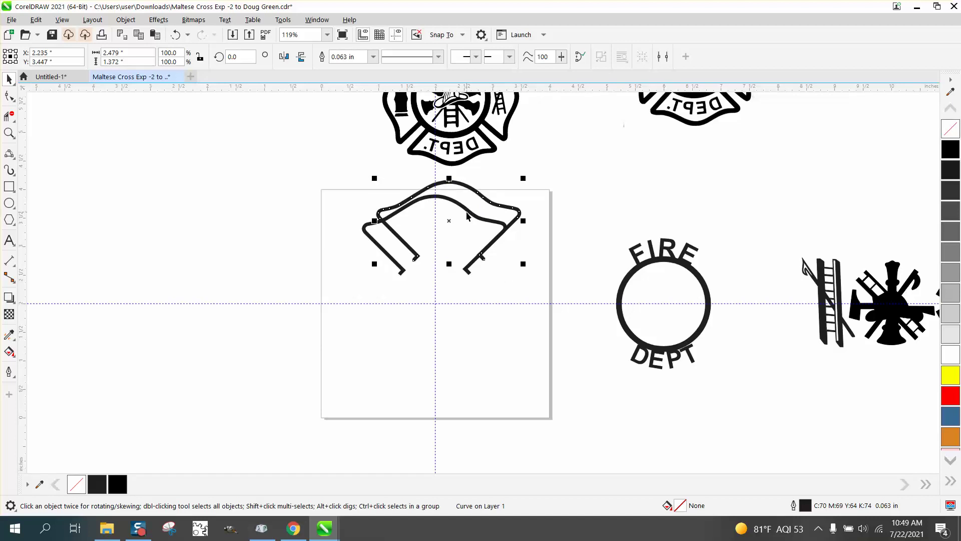
pyautogui.press('Delete')
pyautogui.click(430, 53)
pyautogui.write('0')
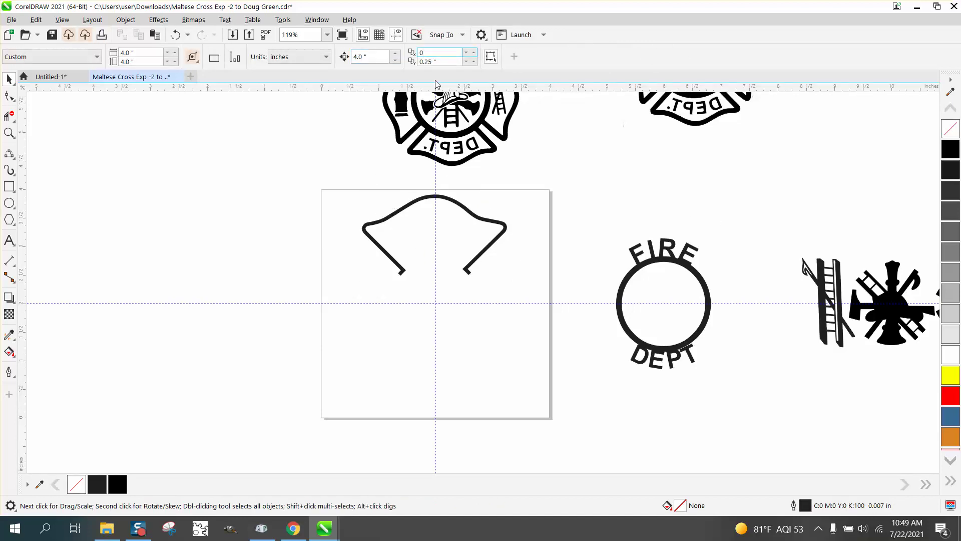
pyautogui.press('Tab')
pyautogui.write('0')
pyautogui.press('Return')
# Make an in-place copy of the arch curve and rotate it 90° about the page centre
pyautogui.click(461, 209)
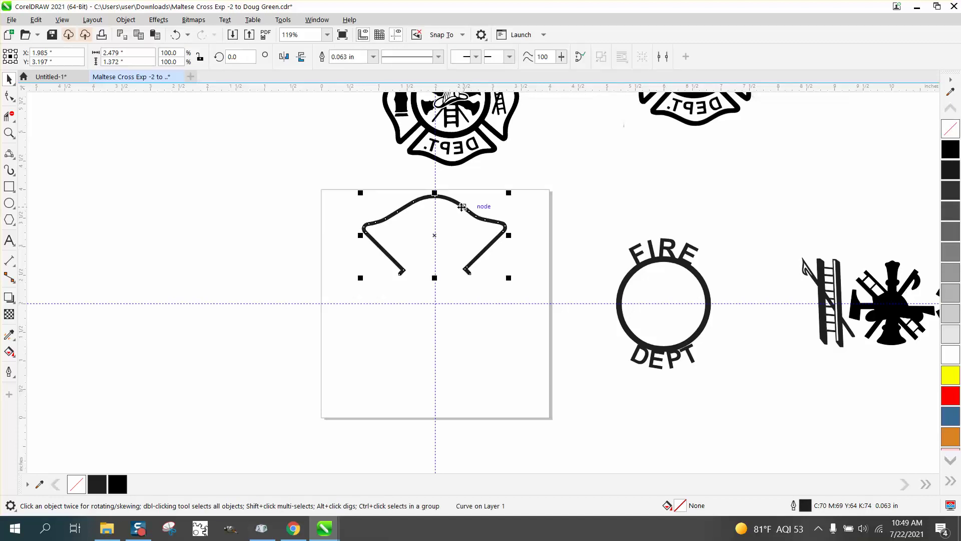
pyautogui.click(435, 235)
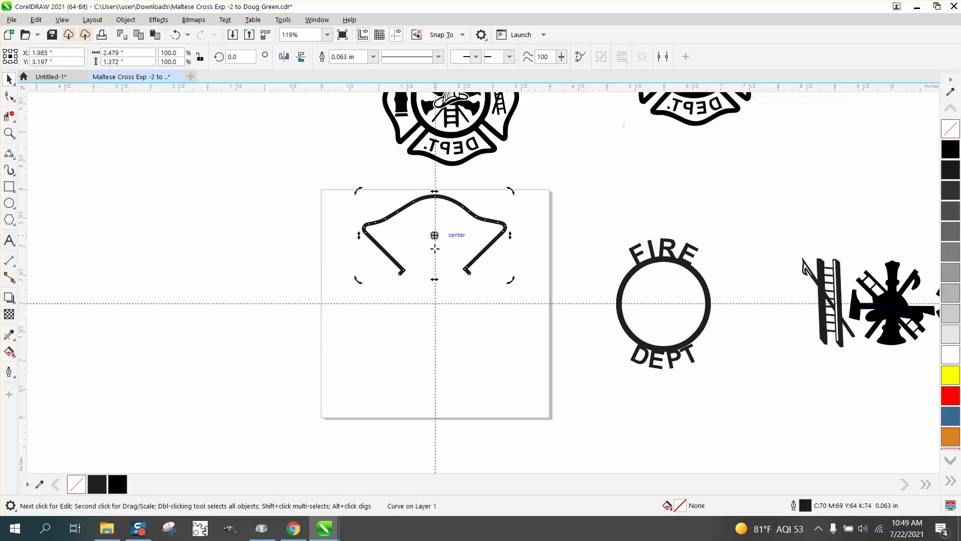
pyautogui.press('Escape')
pyautogui.click(471, 214)
pyautogui.click(469, 213)
pyautogui.click(233, 57)
pyautogui.write('180')
pyautogui.press('Return')
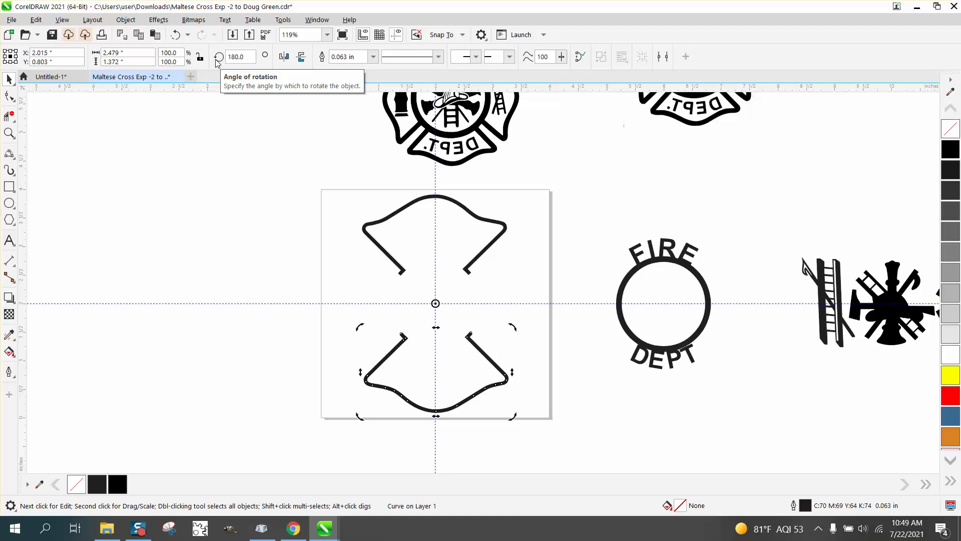
pyautogui.click(175, 35)
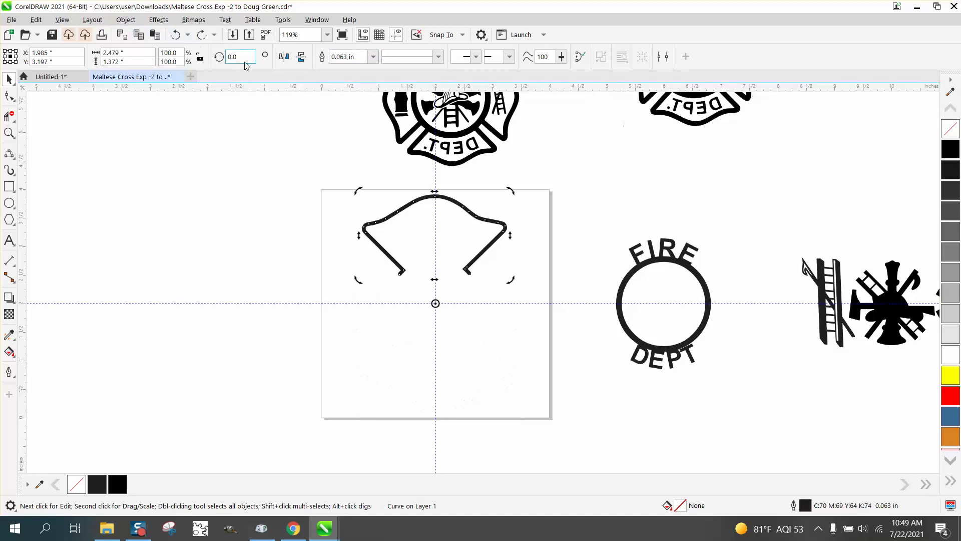
pyautogui.write('90')
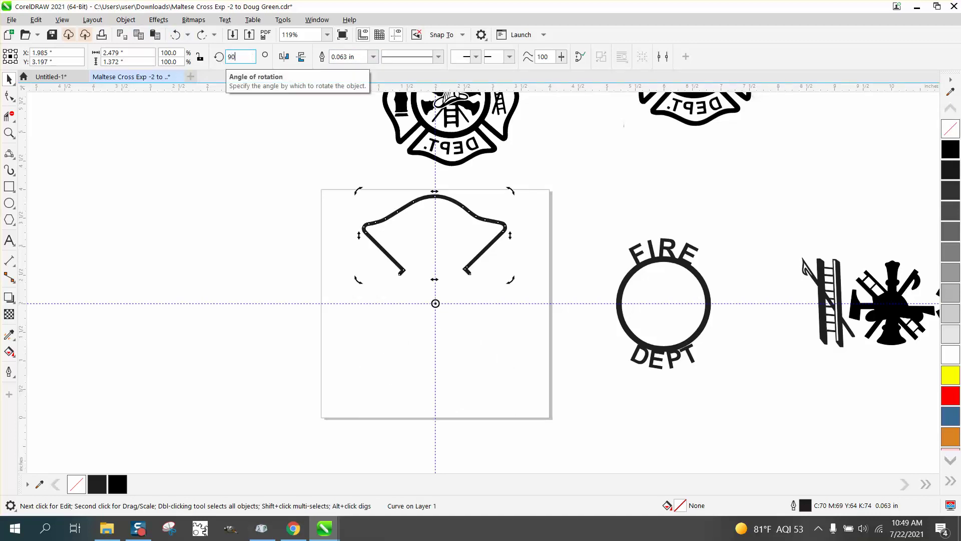
pyautogui.press('Return')
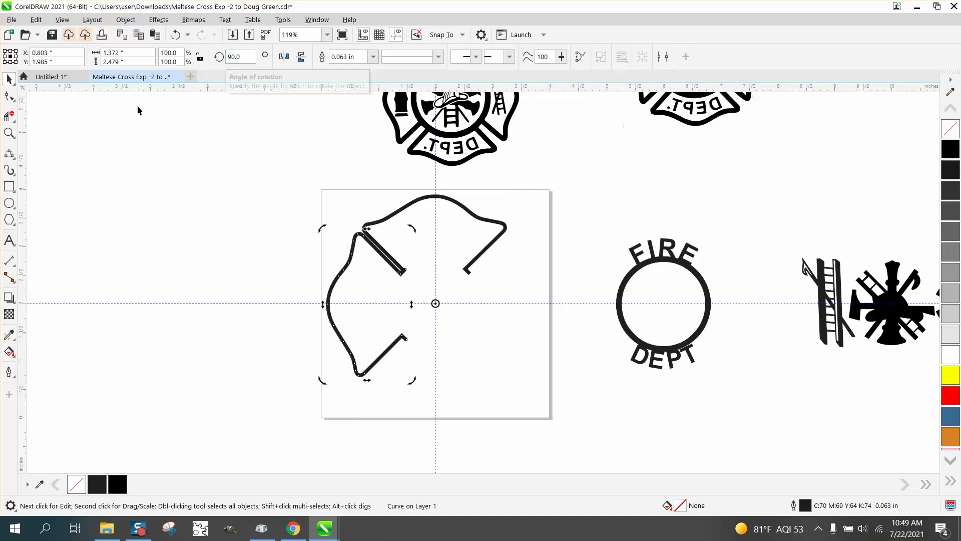
# Zoom in to inspect where the rotated copy's legs overlap the top arch
pyautogui.click(9, 133)
pyautogui.moveTo(330, 210); pyautogui.dragTo(483, 338)
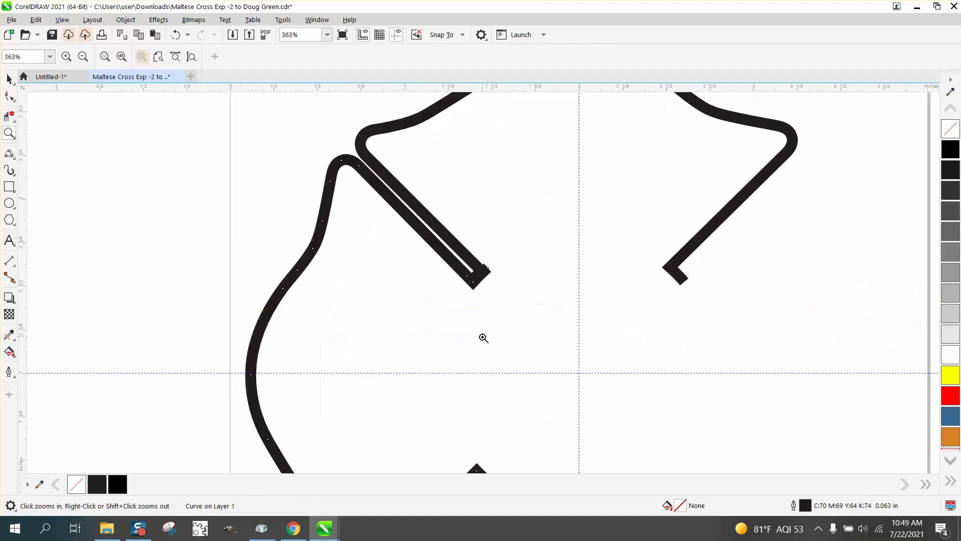
pyautogui.moveTo(466, 249); pyautogui.dragTo(535, 302)
pyautogui.rightClick(369, 294)
pyautogui.scroll(-1, 475, 354)
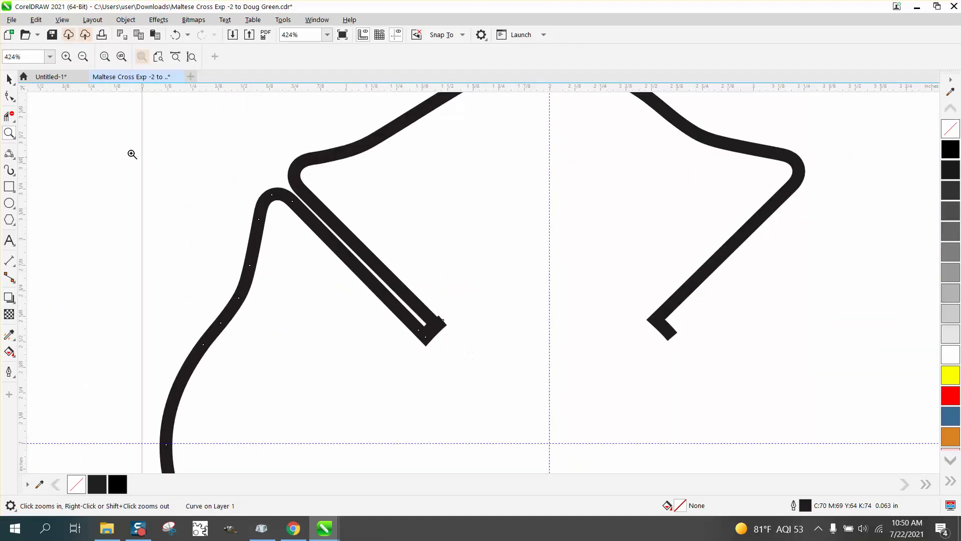
pyautogui.press('space')
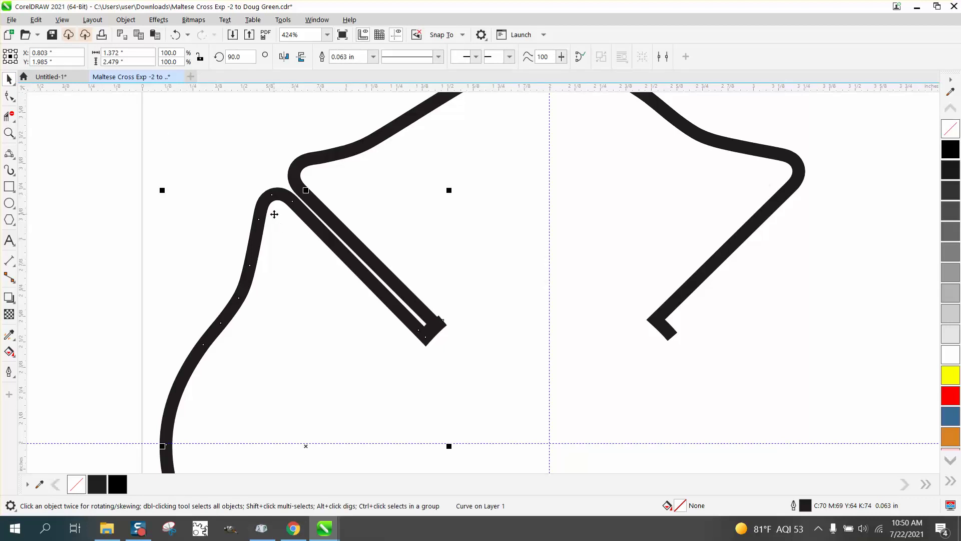
# Undo the rotated copy and delete the arch's hooked leg end nodes, leaving 19 nodes
pyautogui.click(9, 96)
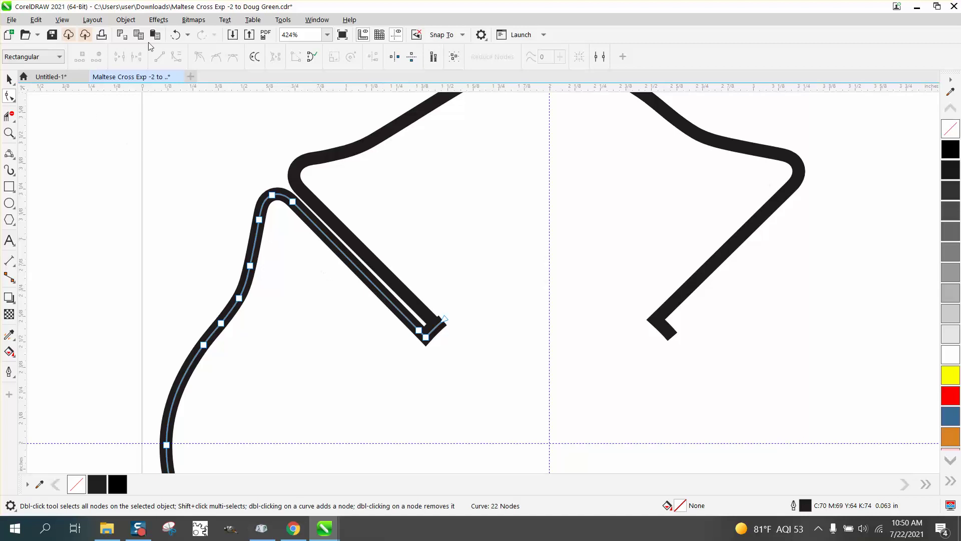
pyautogui.click(175, 35)
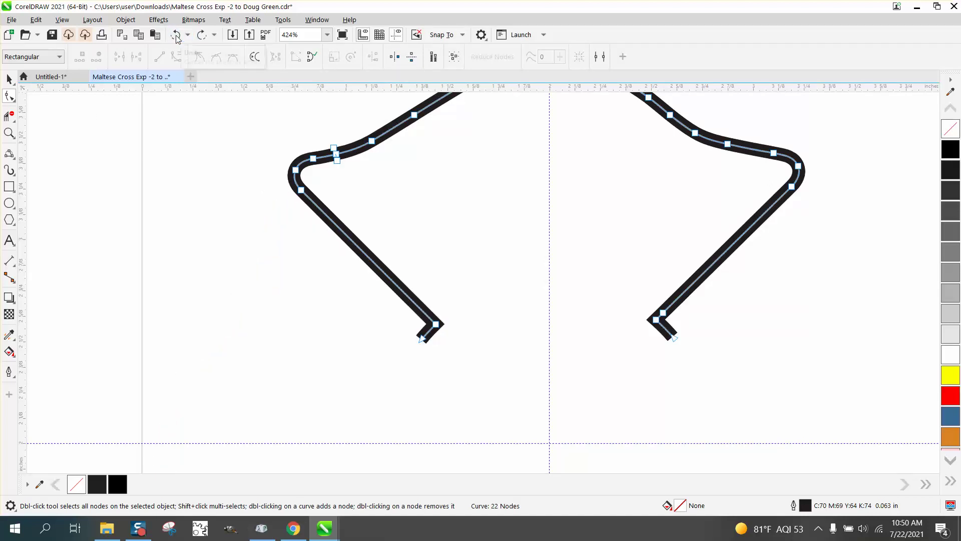
pyautogui.click(422, 339)
pyautogui.press('Delete')
pyautogui.click(675, 339)
pyautogui.press('Delete')
pyautogui.click(663, 313)
pyautogui.press('Delete')
pyautogui.scroll(-1, 366, 328)
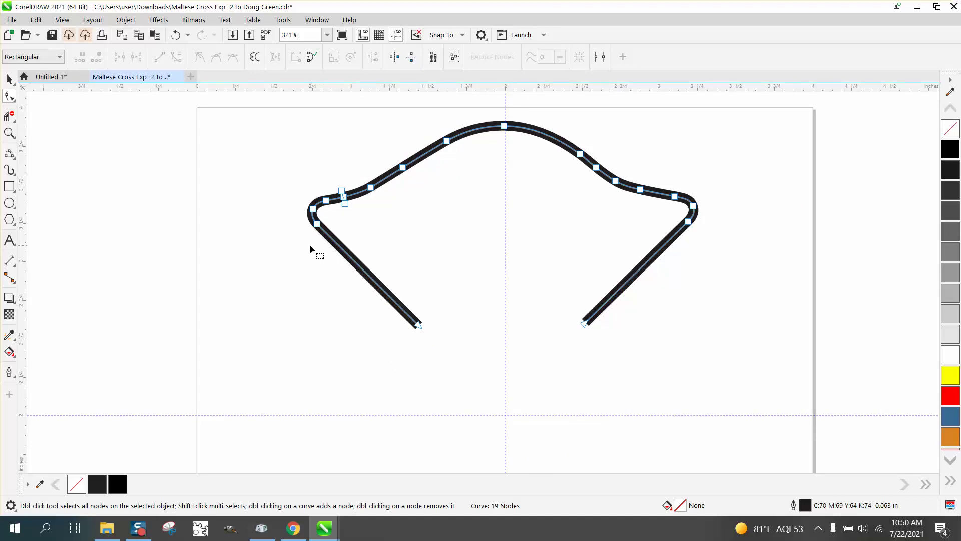
# Change the arch curve's outline width from 0.063 in to Hairline in Outline Pen
pyautogui.doubleClick(805, 505)
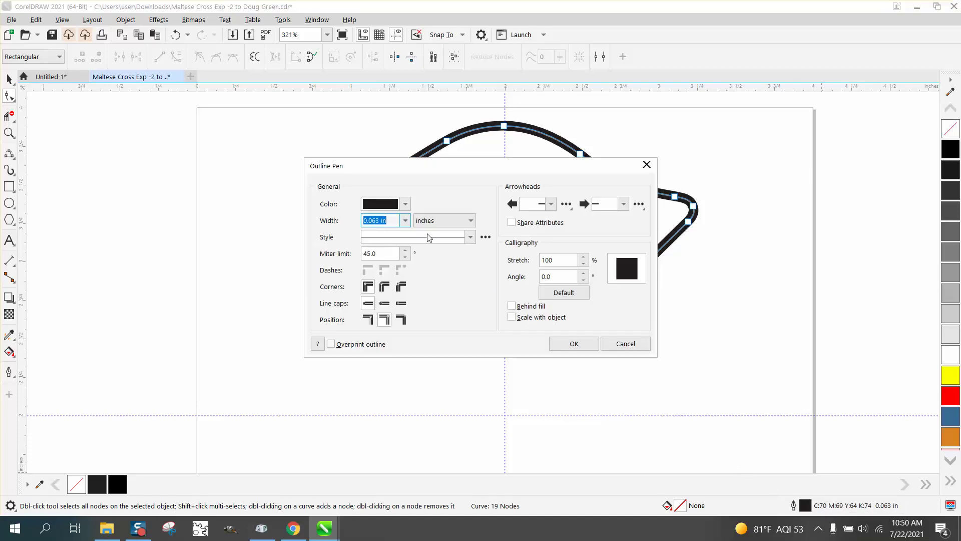
pyautogui.click(408, 221)
pyautogui.scroll(1, 385, 261)
pyautogui.click(382, 239)
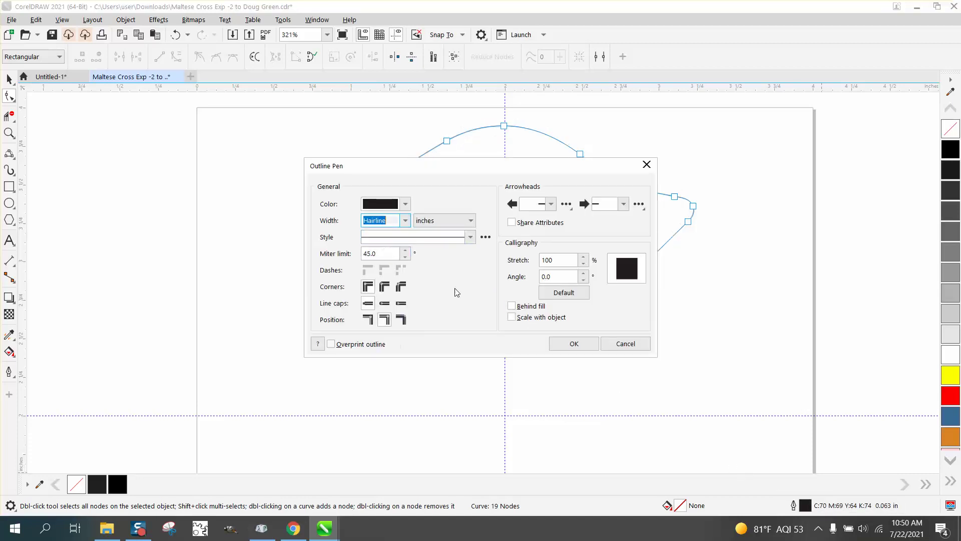
pyautogui.click(568, 343)
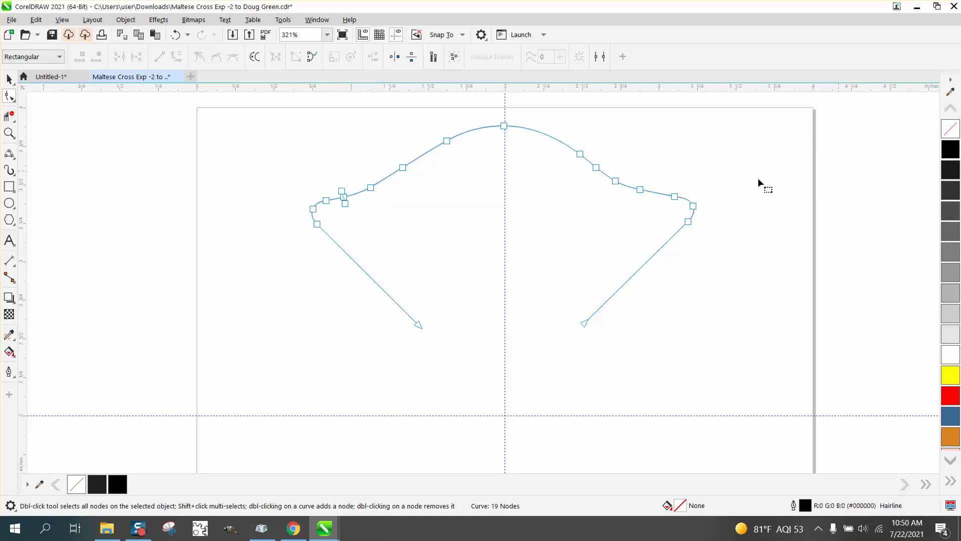
pyautogui.click(9, 79)
pyautogui.scroll(-2, 266, 224)
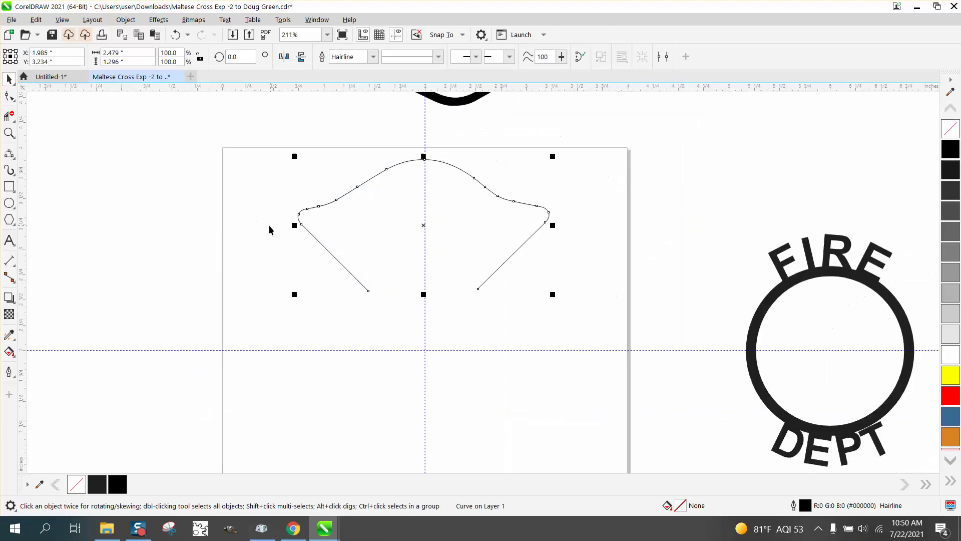
# Rotate the hairline arch 90° about the guideline crossing to form the left arm
pyautogui.click(424, 225)
pyautogui.moveTo(423, 224); pyautogui.dragTo(425, 345)
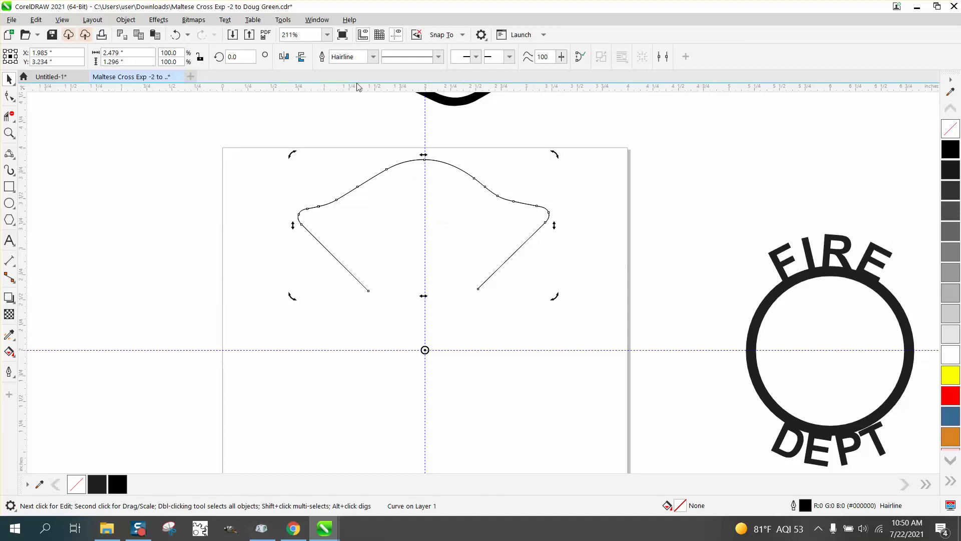
pyautogui.moveTo(246, 57); pyautogui.dragTo(198, 65)
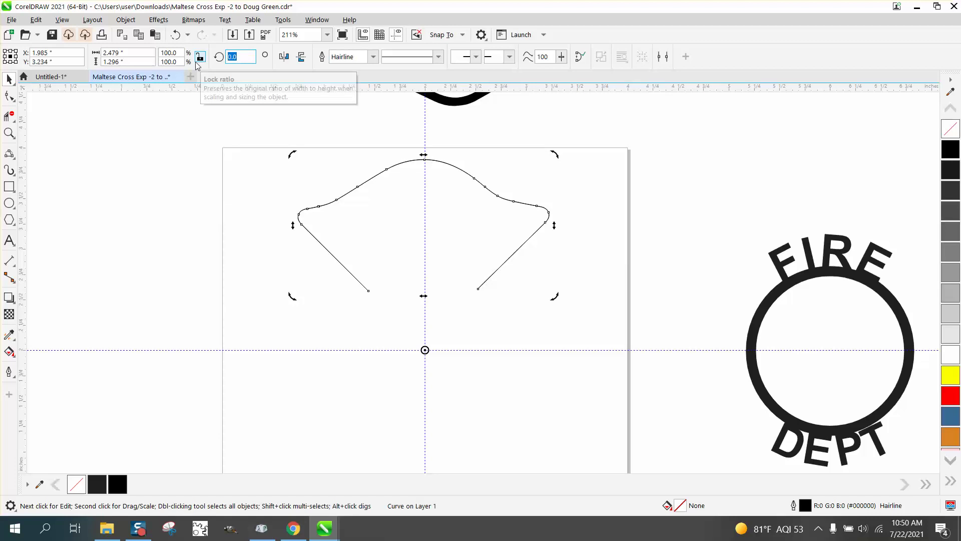
pyautogui.write('90')
pyautogui.press('Return')
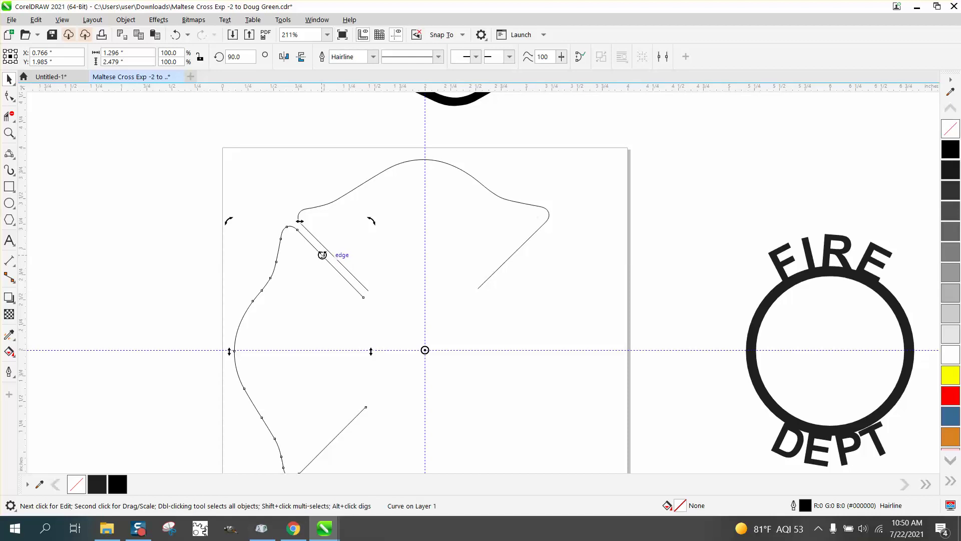
# Select the upper curve's left corner nodes with the Shape tool and nudge its left leg end
pyautogui.click(9, 133)
pyautogui.moveTo(274, 198); pyautogui.dragTo(406, 324)
pyautogui.press('F10')
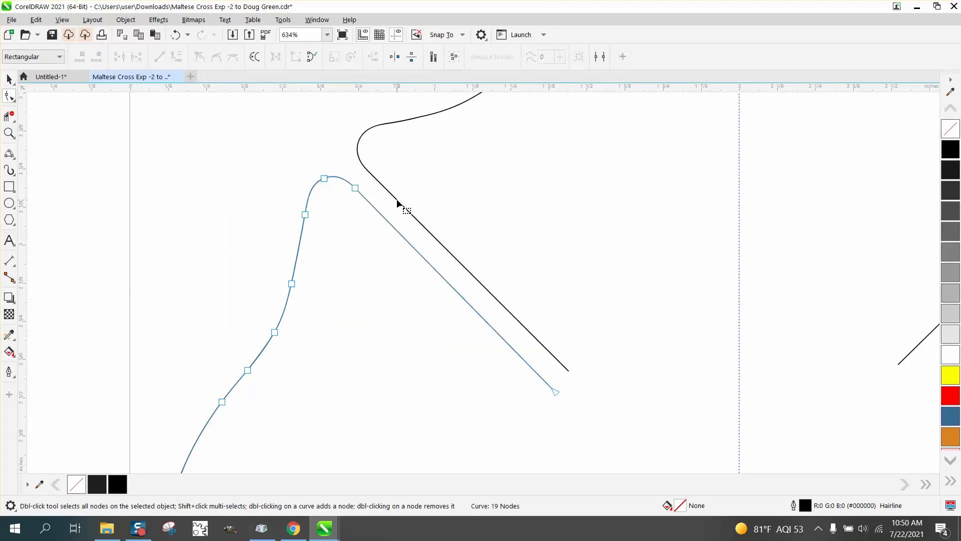
pyautogui.click(396, 199)
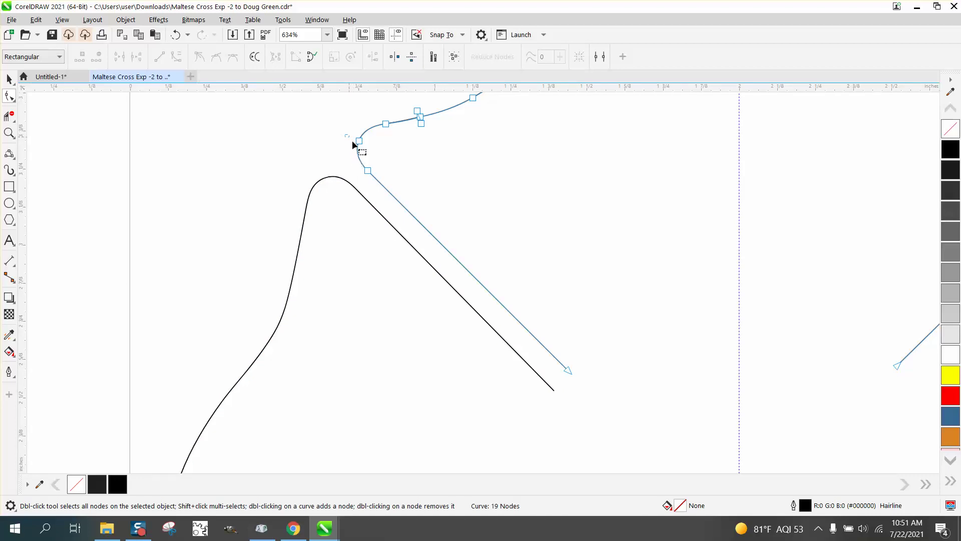
pyautogui.moveTo(476, 301); pyautogui.dragTo(580, 368)
pyautogui.scroll(-4, 344, 331)
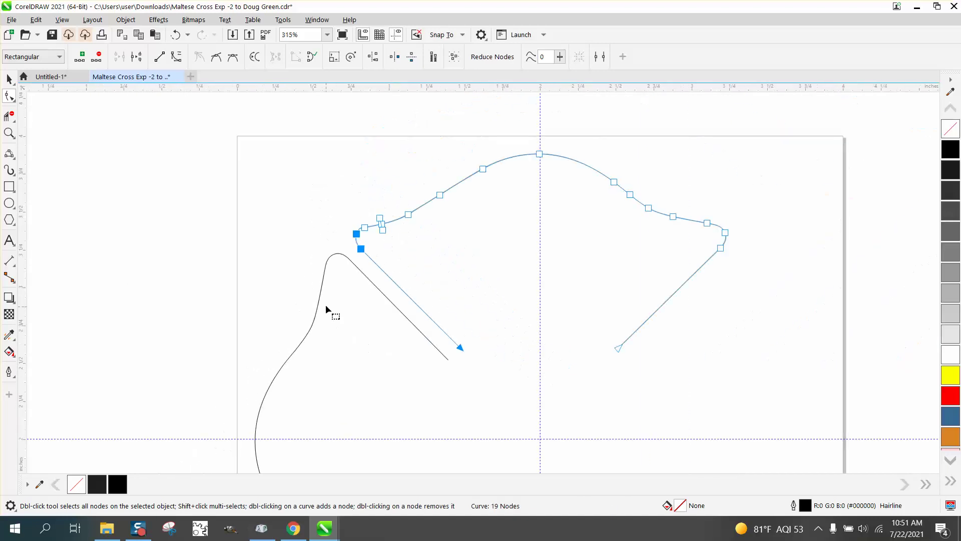
pyautogui.click(9, 133)
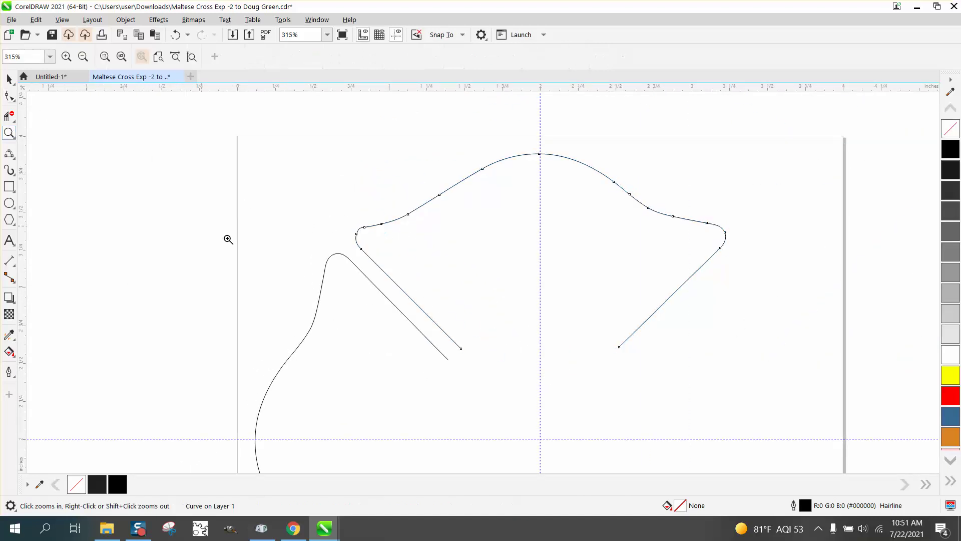
pyautogui.click(9, 79)
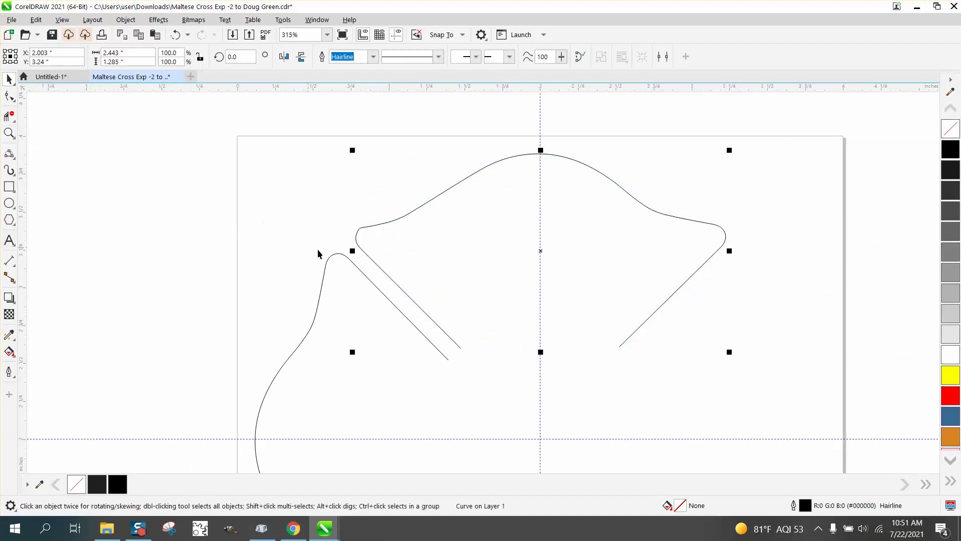
# Delete the leftover left curve and zoom in on the bell curve's left corner
pyautogui.click(331, 256)
pyautogui.press('Delete')
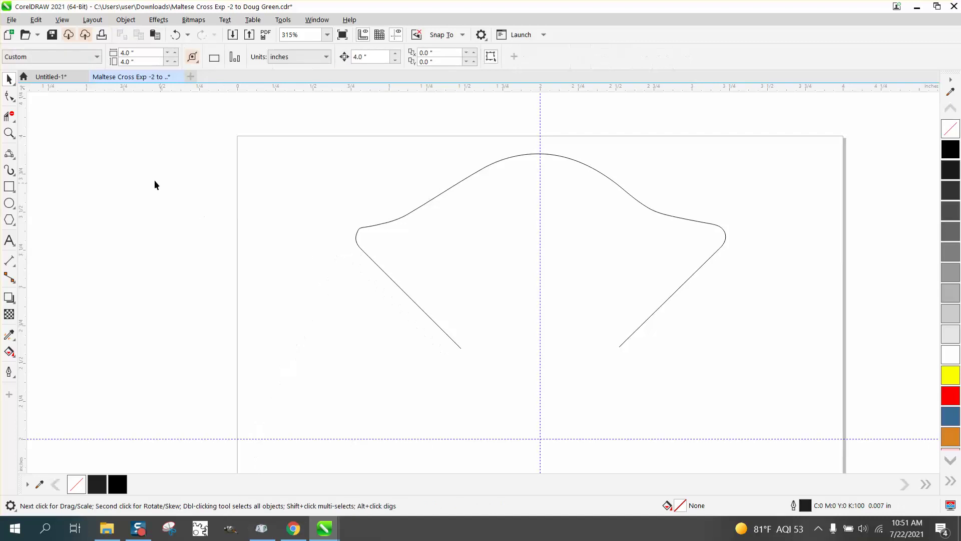
pyautogui.click(9, 133)
pyautogui.moveTo(339, 217); pyautogui.dragTo(425, 266)
# Switch to the Smooth tool and set its nib size to 0.2 in
pyautogui.click(9, 95)
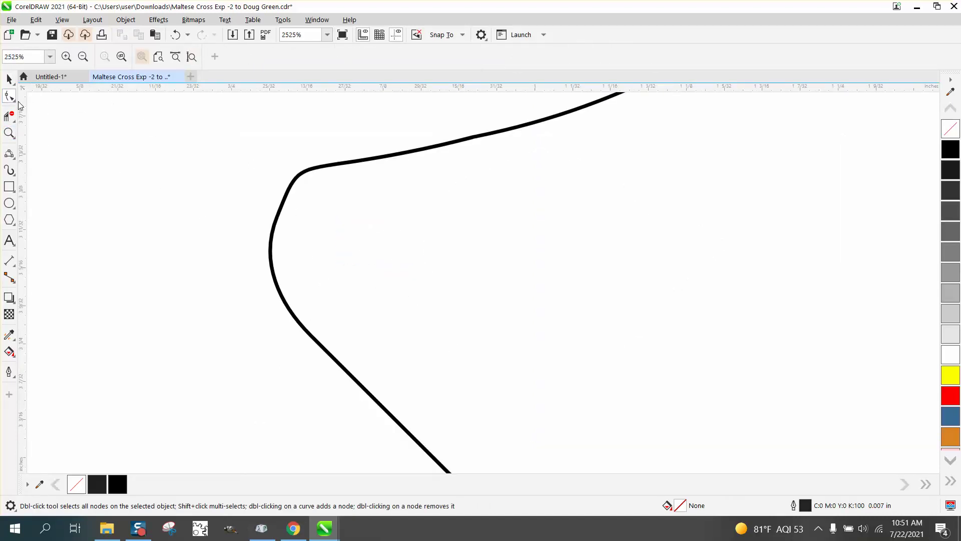
pyautogui.click(18, 103)
pyautogui.click(45, 112)
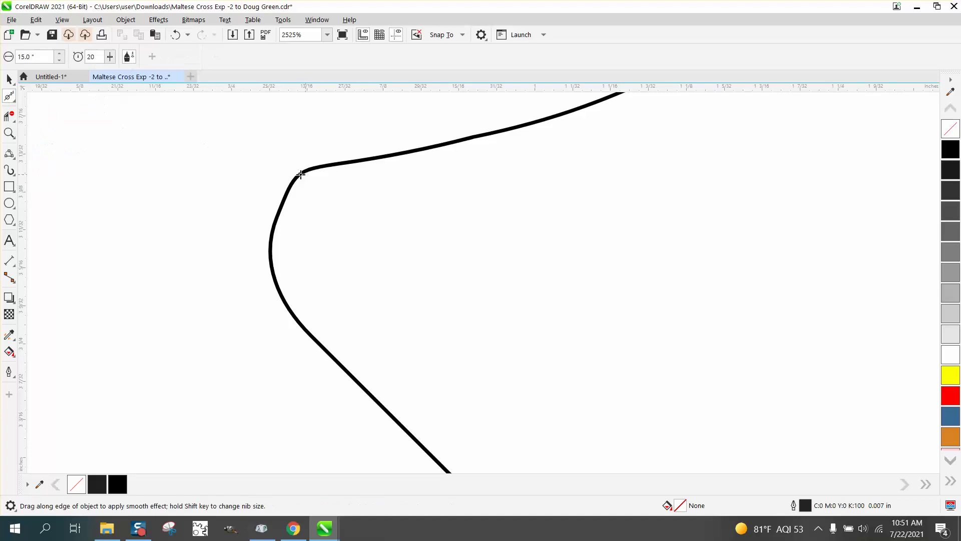
pyautogui.moveTo(40, 56); pyautogui.dragTo(2, 58)
pyautogui.write('.5')
pyautogui.press('Return')
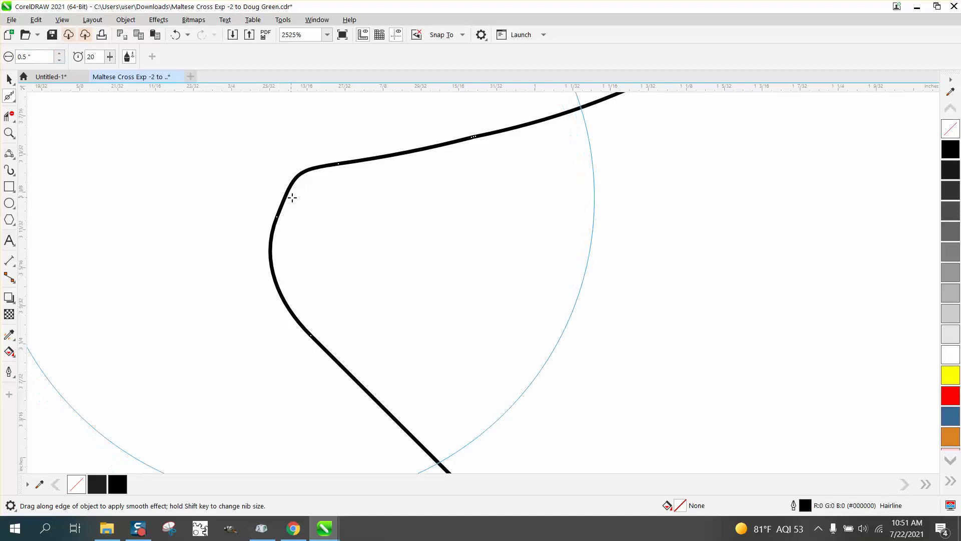
pyautogui.doubleClick(37, 57)
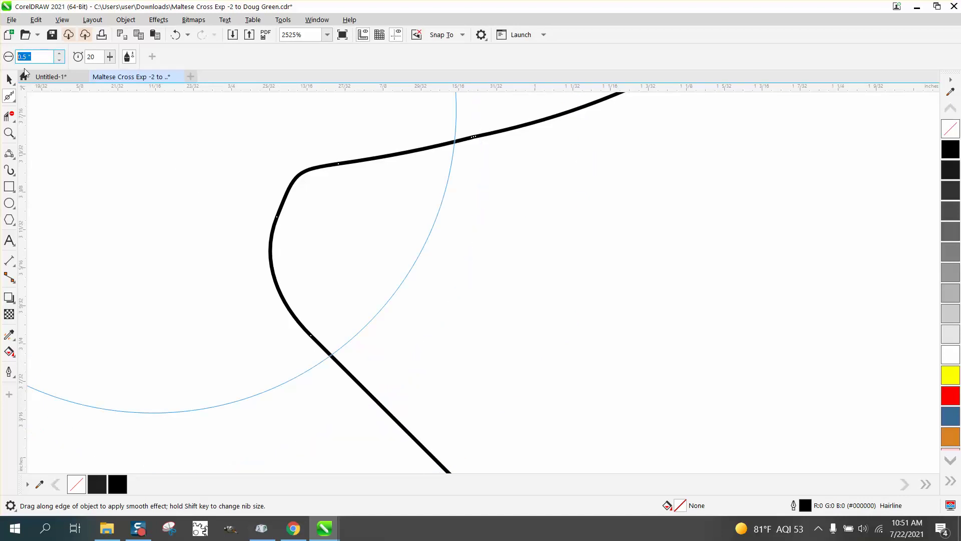
pyautogui.write('.2')
pyautogui.press('Return')
# Brush the Smooth tool along the left corner to round the bend
pyautogui.moveTo(313, 172); pyautogui.dragTo(298, 179)
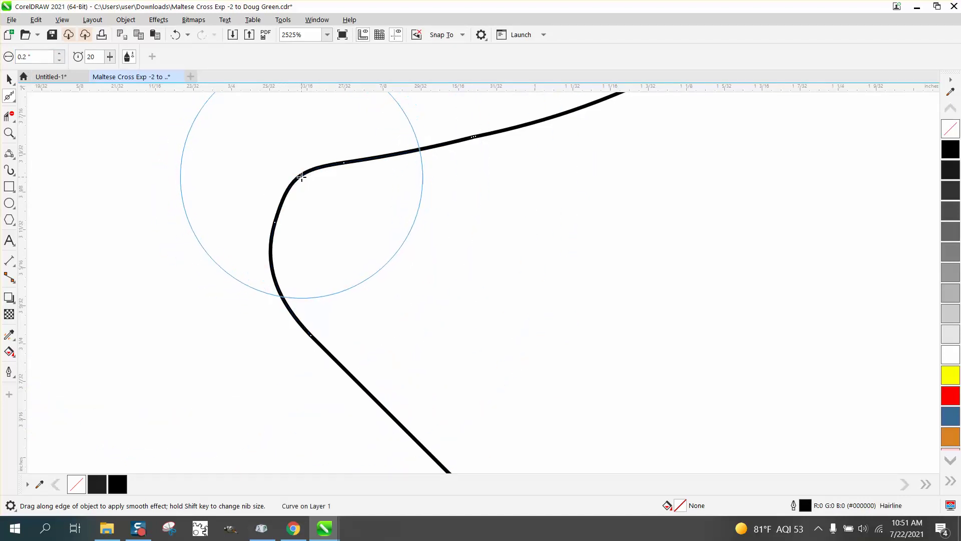
pyautogui.moveTo(281, 214)
pyautogui.mouseDown()
pyautogui.moveTo(324, 168)
pyautogui.moveTo(345, 165)
pyautogui.moveTo(294, 204)
pyautogui.moveTo(292, 300)
pyautogui.moveTo(307, 317)
pyautogui.mouseUp()
pyautogui.scroll(-3, 247, 276)
pyautogui.scroll(-2, 247, 276)
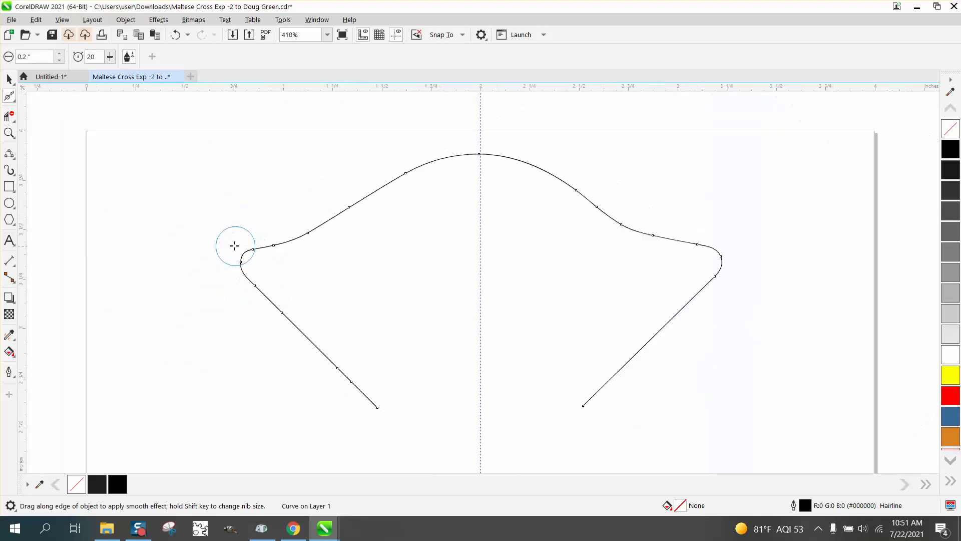
# Mirror a copy of the bell curve horizontally and trim away the six overlapping duplicate segments
pyautogui.click(9, 78)
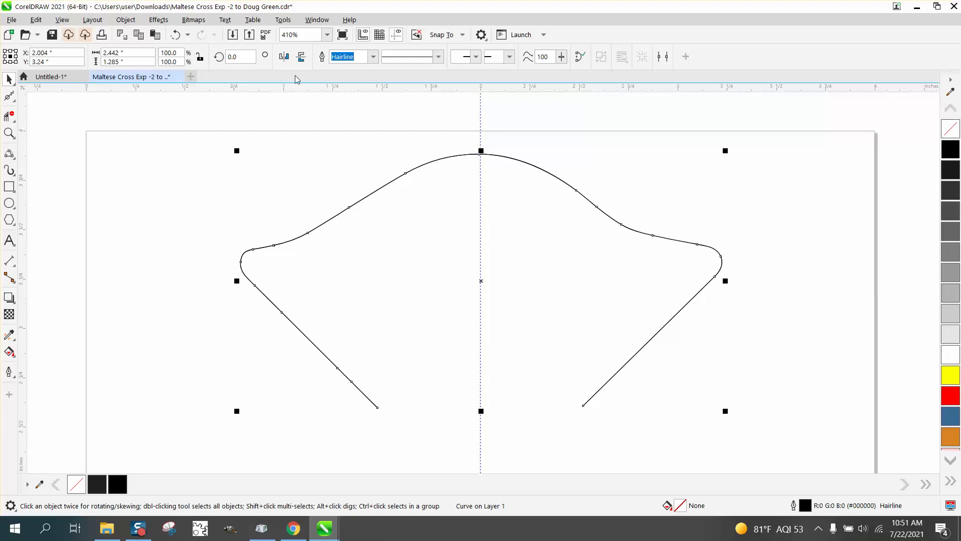
pyautogui.click(285, 58)
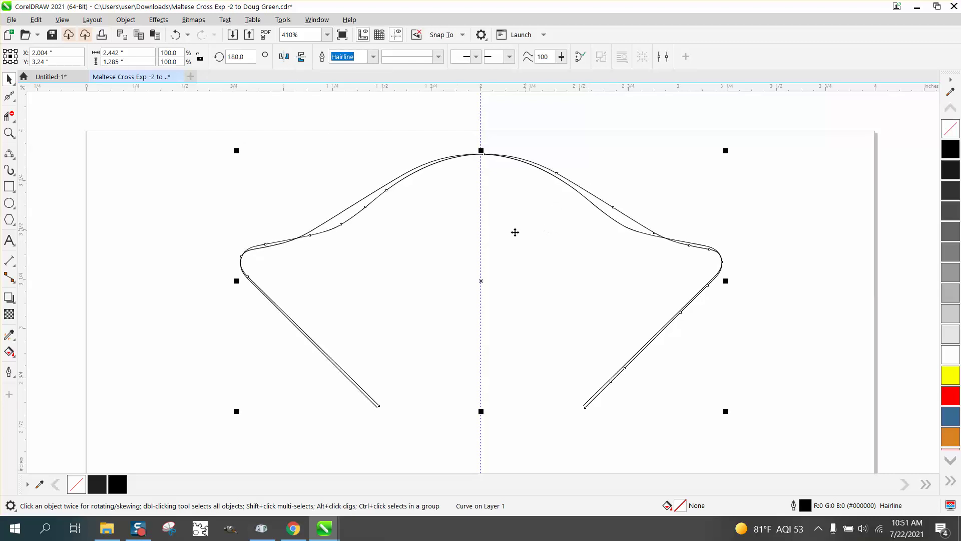
pyautogui.click(10, 117)
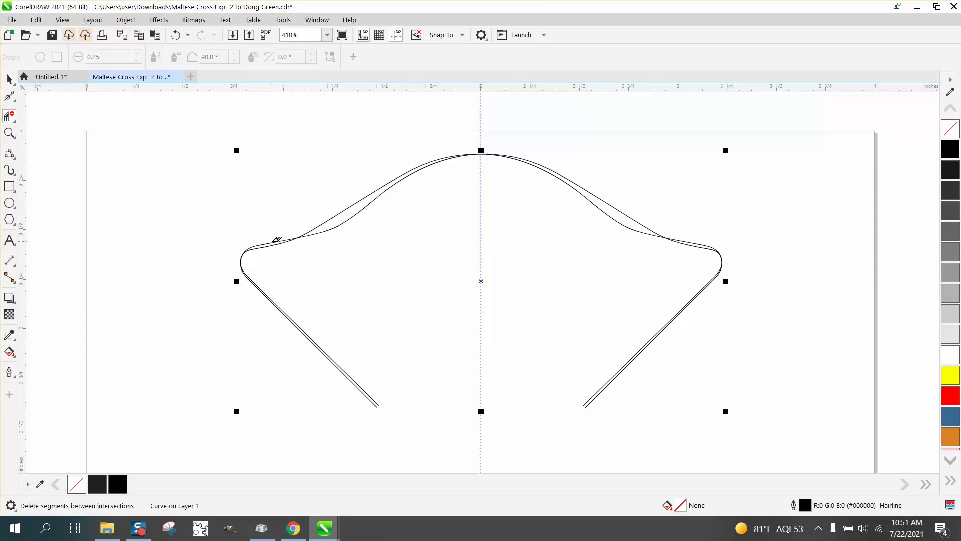
pyautogui.click(278, 240)
pyautogui.click(331, 230)
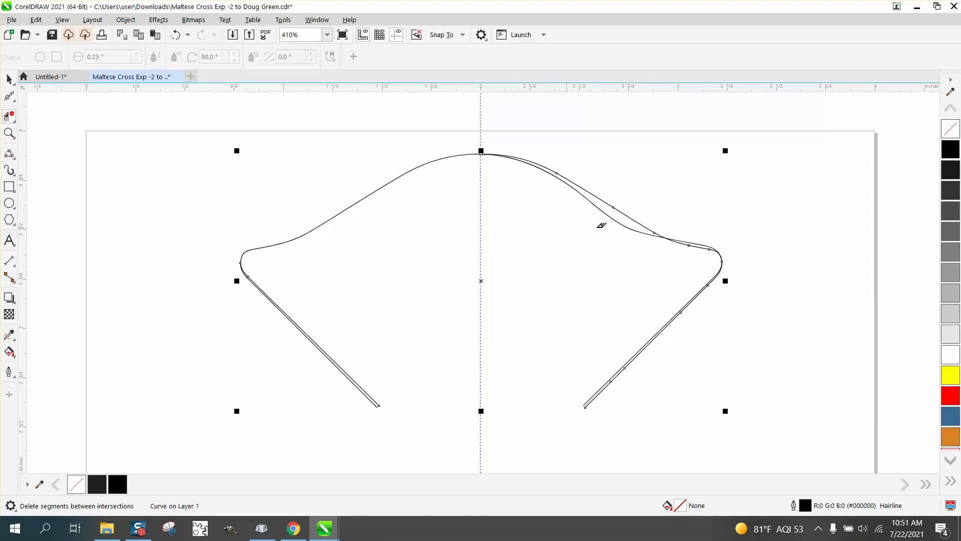
pyautogui.click(618, 225)
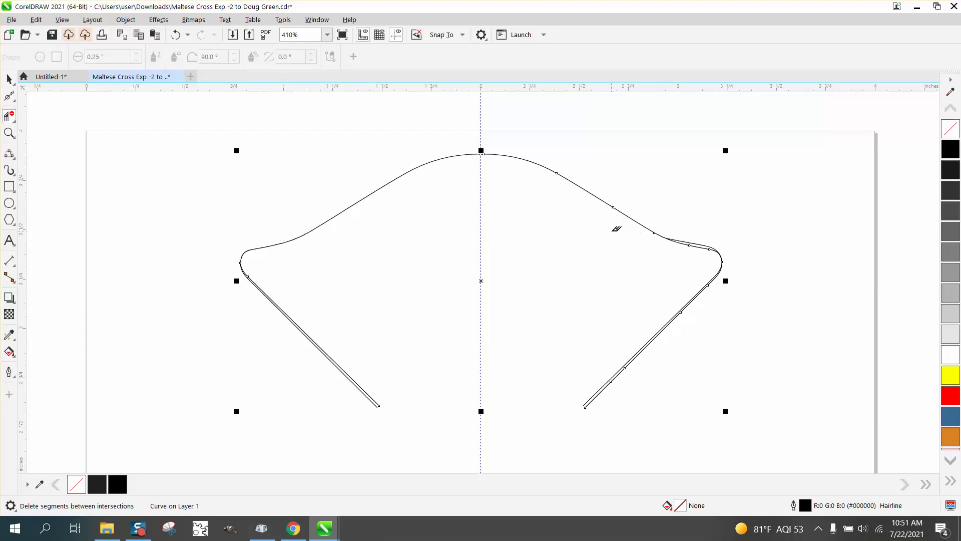
pyautogui.click(699, 243)
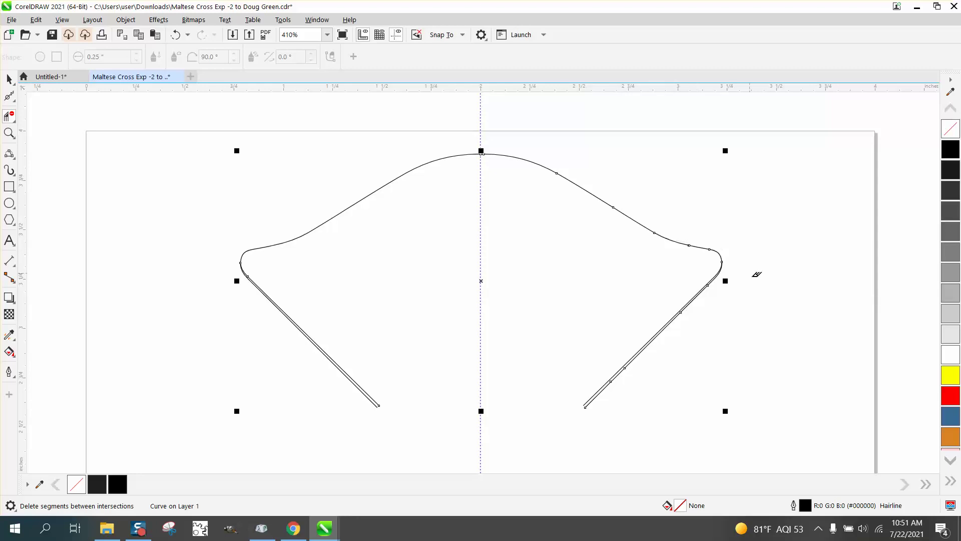
pyautogui.click(629, 358)
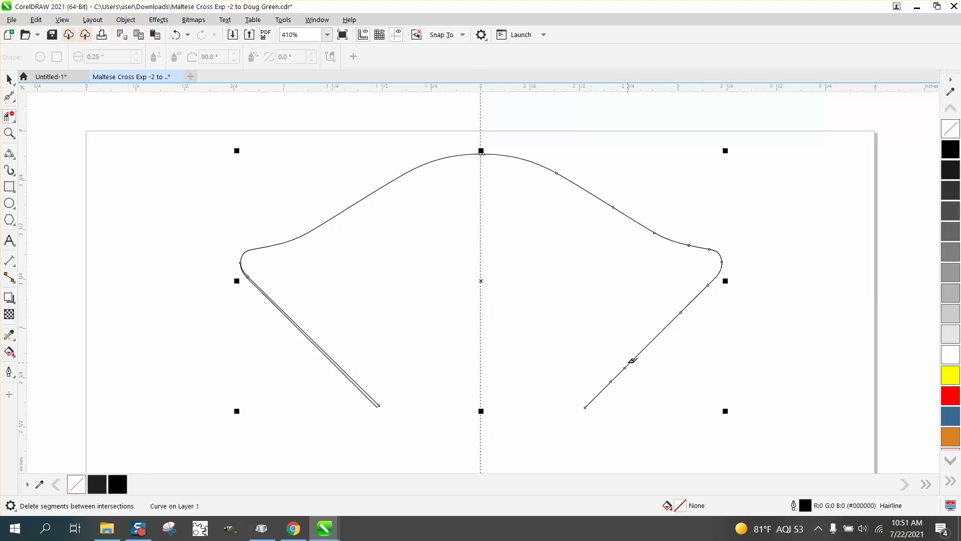
pyautogui.click(372, 390)
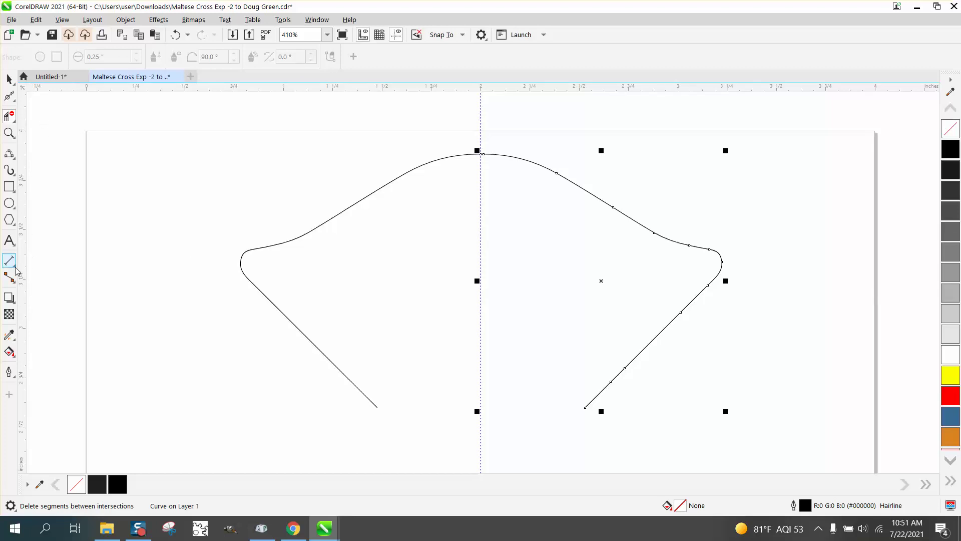
# Draw a 2-Point Line closing the gap between the bell's bottom endpoints
pyautogui.click(14, 158)
pyautogui.click(44, 167)
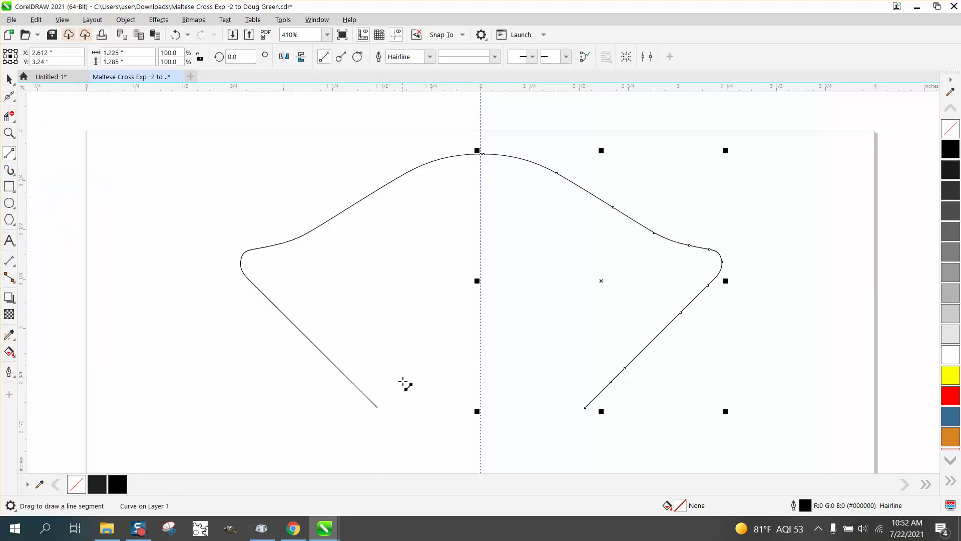
pyautogui.moveTo(378, 407); pyautogui.dragTo(596, 416)
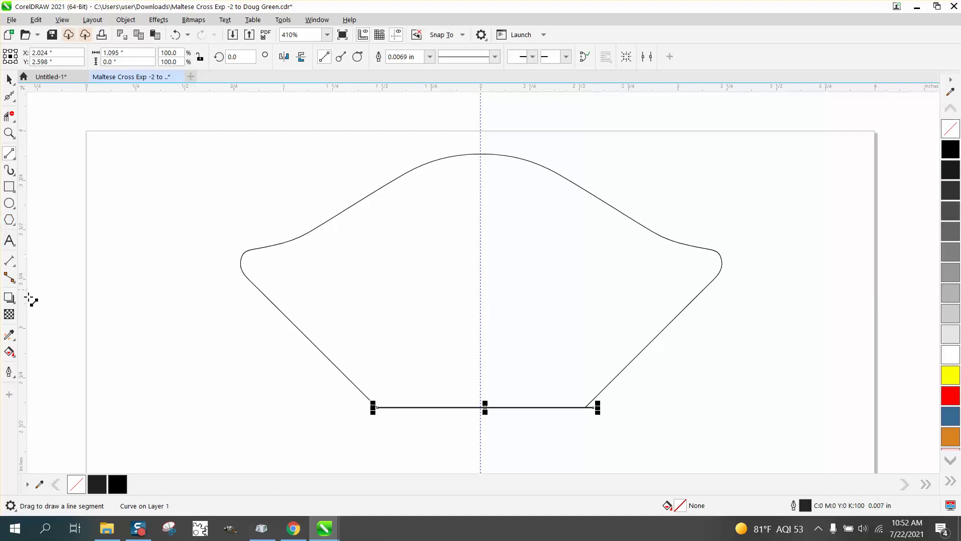
# Smart Fill the enclosed bell shape with solid black and return to the Pick tool
pyautogui.click(9, 351)
pyautogui.click(58, 364)
pyautogui.click(346, 311)
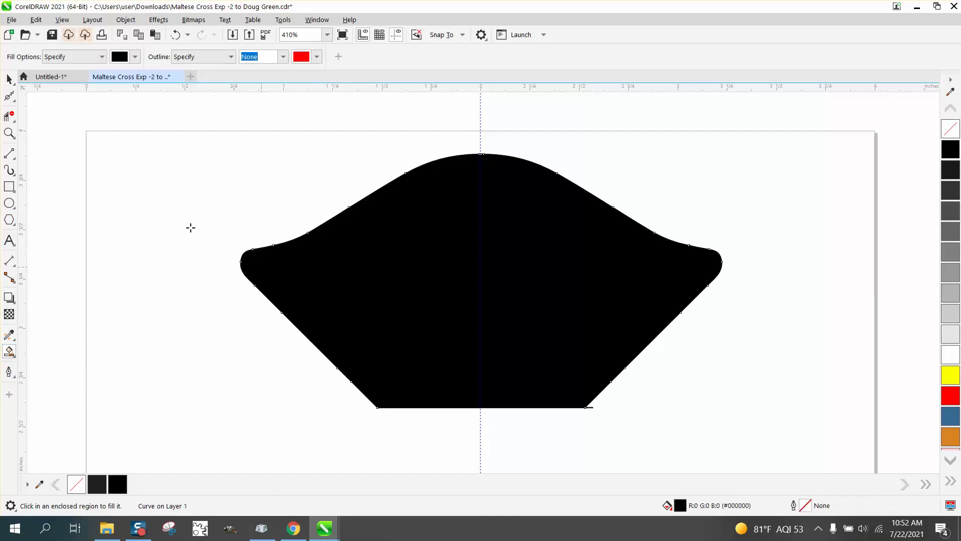
pyautogui.click(14, 83)
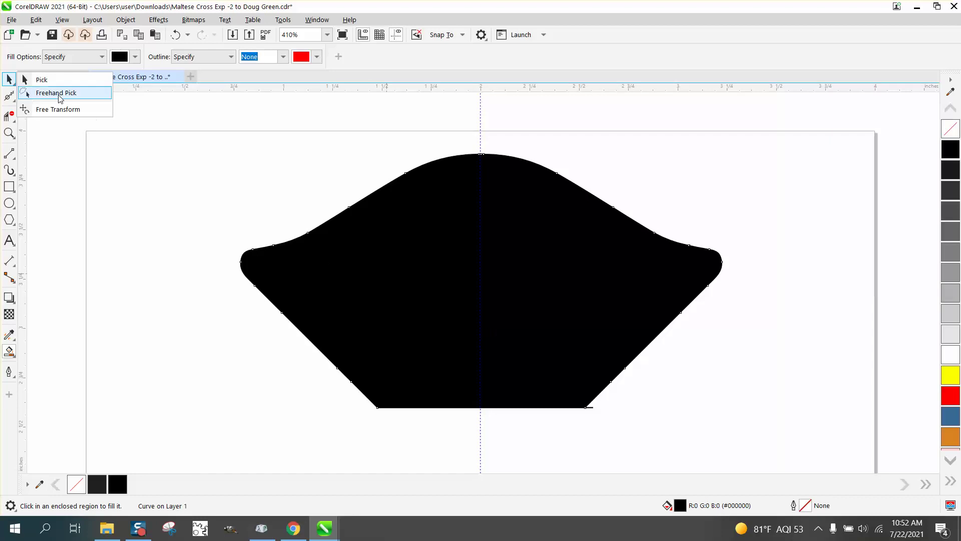
pyautogui.click(41, 79)
# Delete the old outline objects, moving the black bell shape aside and back
pyautogui.scroll(-2, 314, 266)
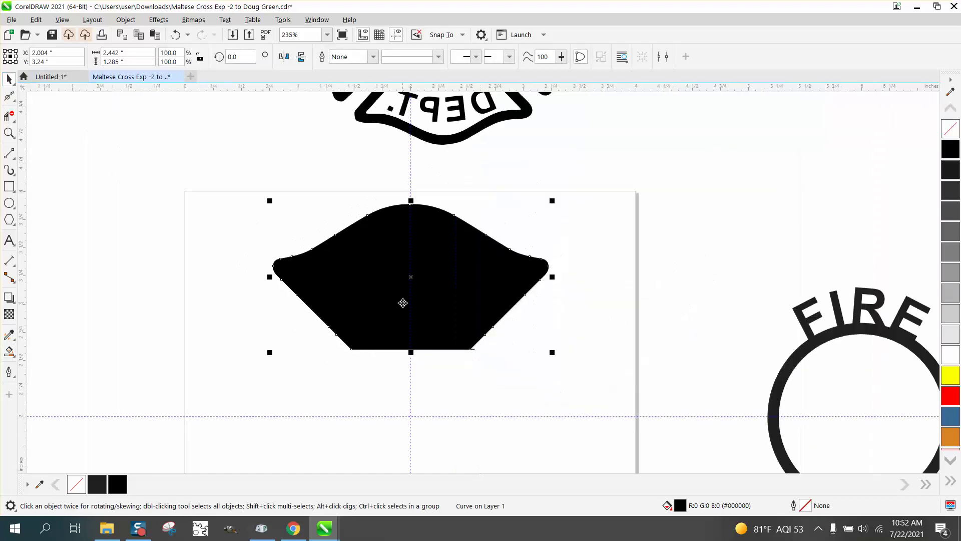
pyautogui.press('Left')
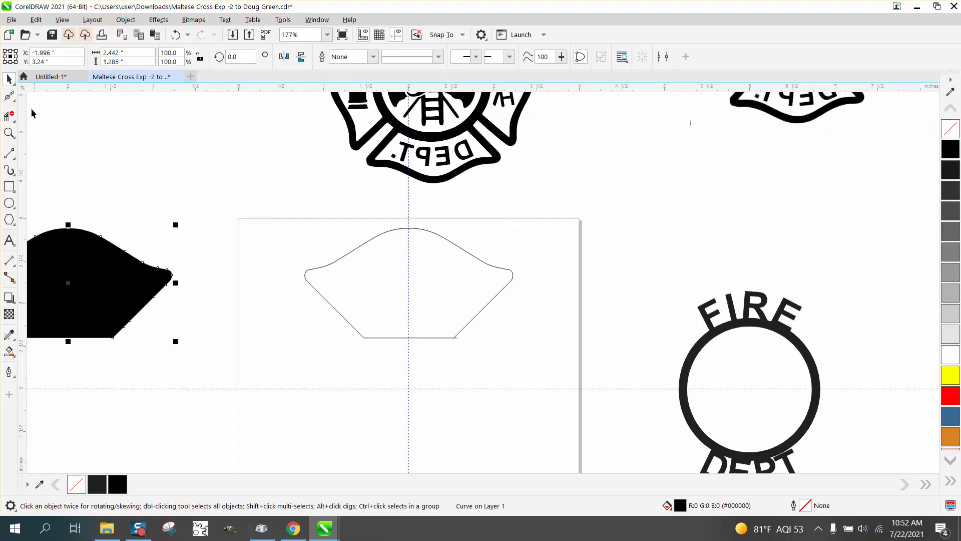
pyautogui.moveTo(280, 199); pyautogui.dragTo(574, 374)
pyautogui.press('Delete')
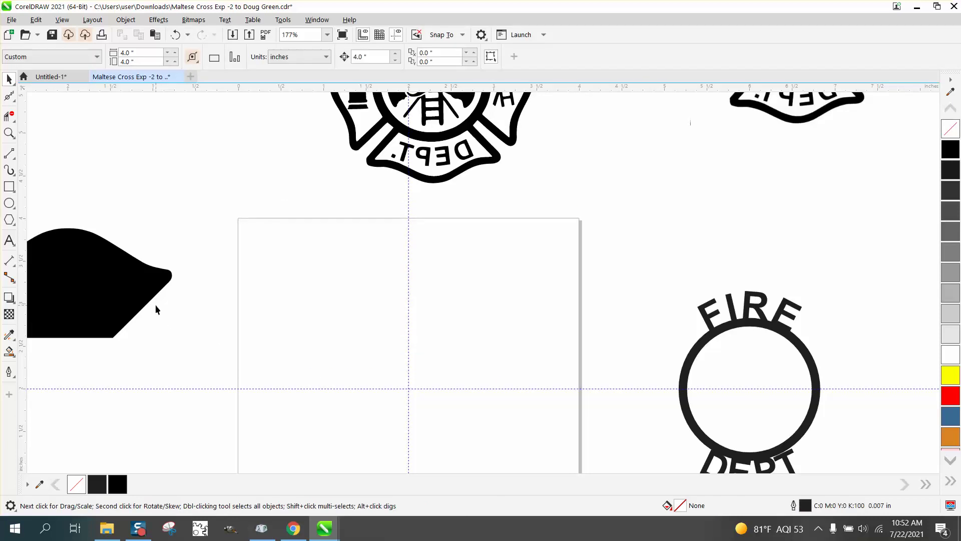
pyautogui.click(119, 293)
pyautogui.press('Right')
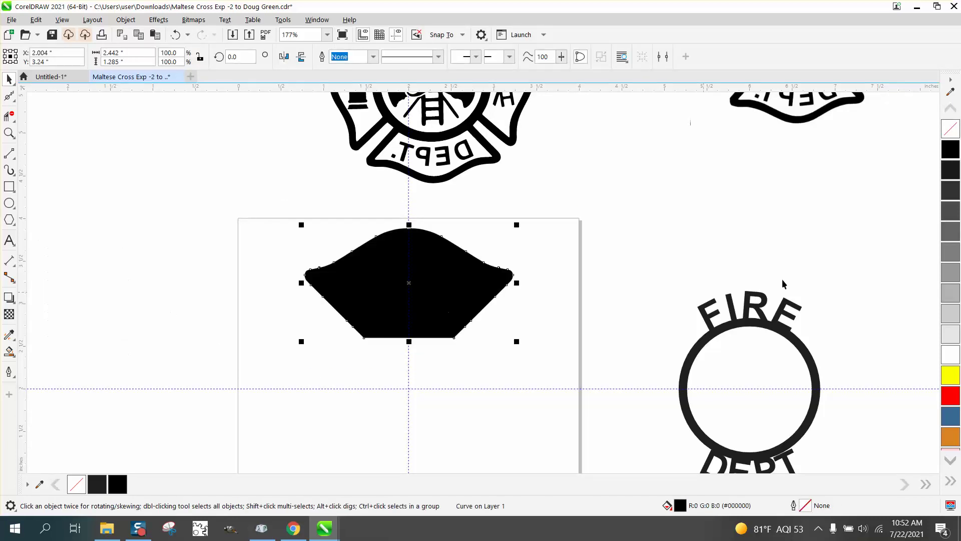
# Remove the bell shape's black fill and give it a thin black outline
pyautogui.click(950, 129)
pyautogui.rightClick(950, 149)
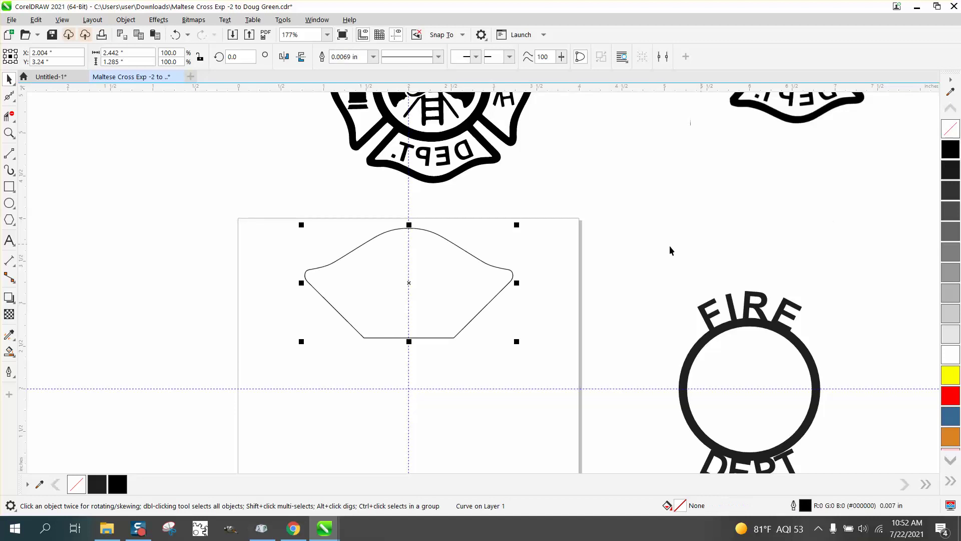
pyautogui.click(549, 329)
pyautogui.click(437, 337)
# Try trimming the left side, undo it, and zoom in on the shape's lower half
pyautogui.click(9, 116)
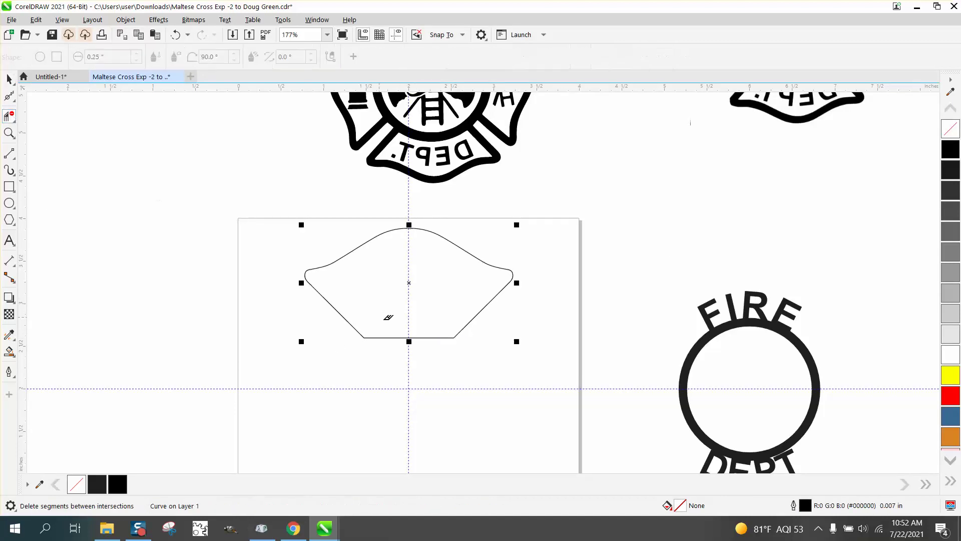
pyautogui.click(395, 339)
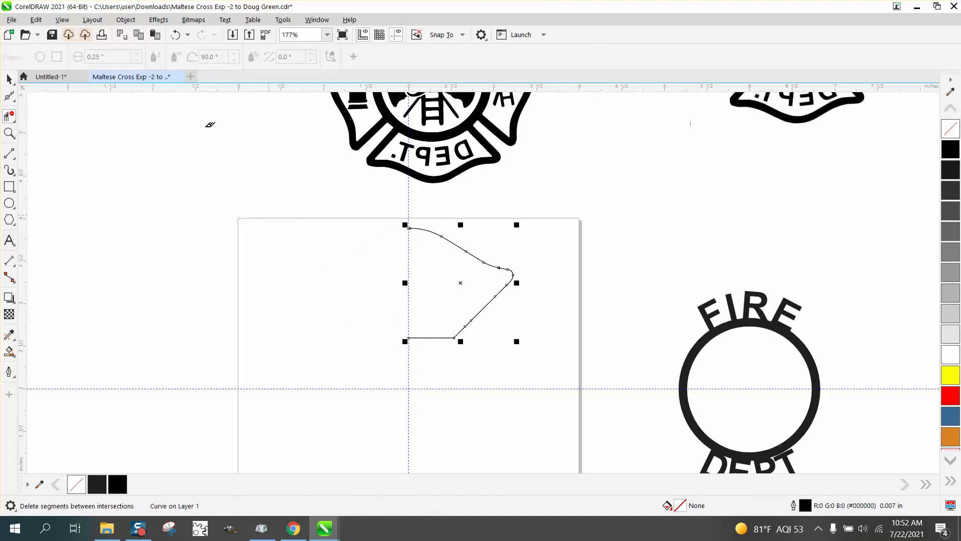
pyautogui.click(175, 34)
pyautogui.click(9, 132)
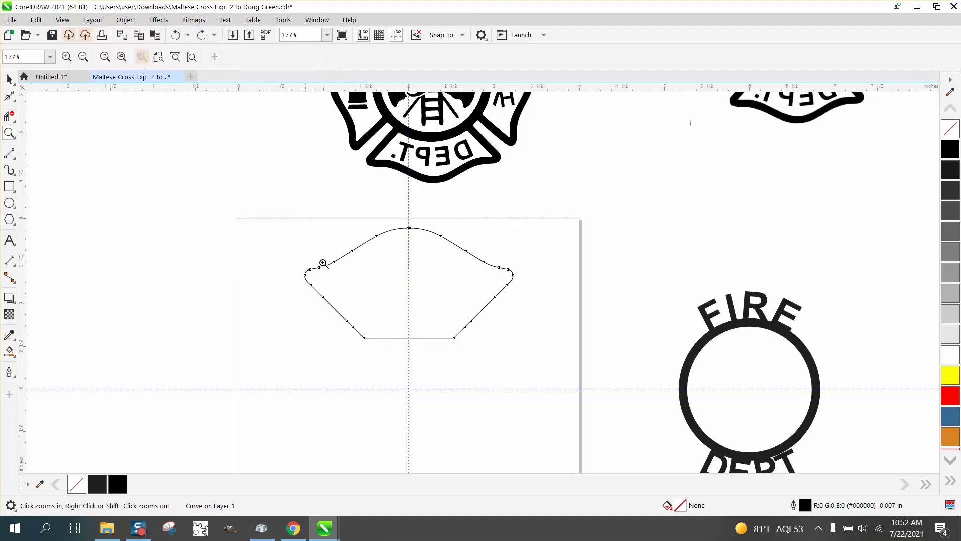
pyautogui.moveTo(307, 279); pyautogui.dragTo(608, 398)
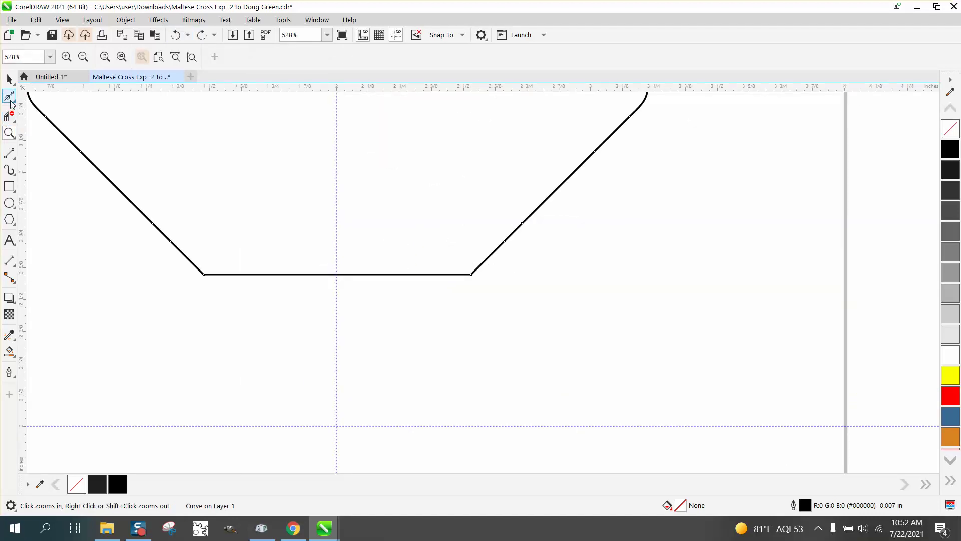
# Break Apart the curve at both bottom corner nodes
pyautogui.click(11, 97)
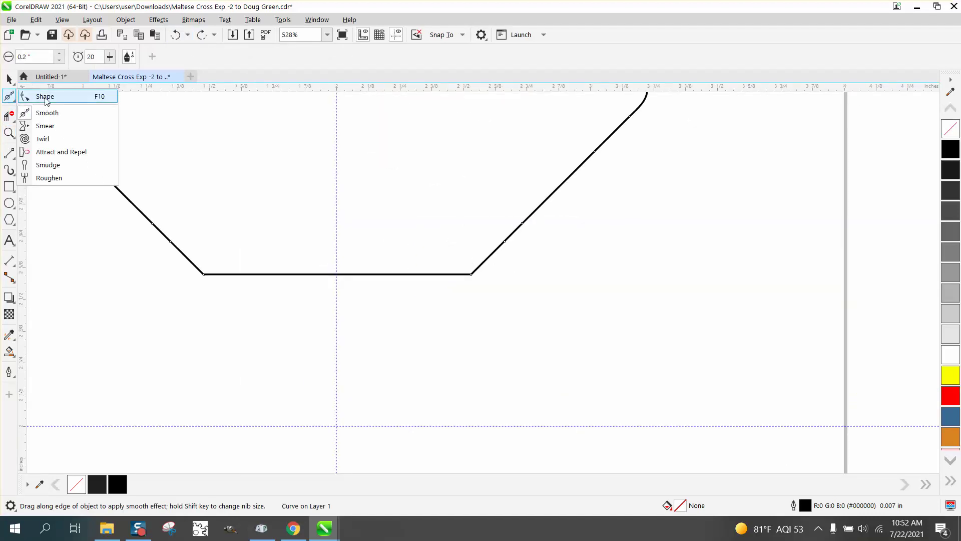
pyautogui.click(45, 97)
pyautogui.rightClick(203, 278)
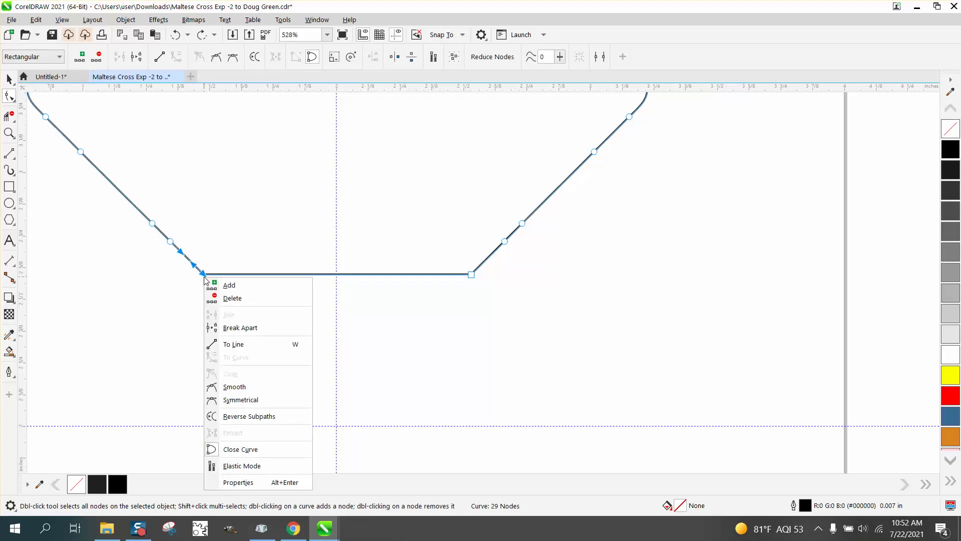
pyautogui.click(238, 327)
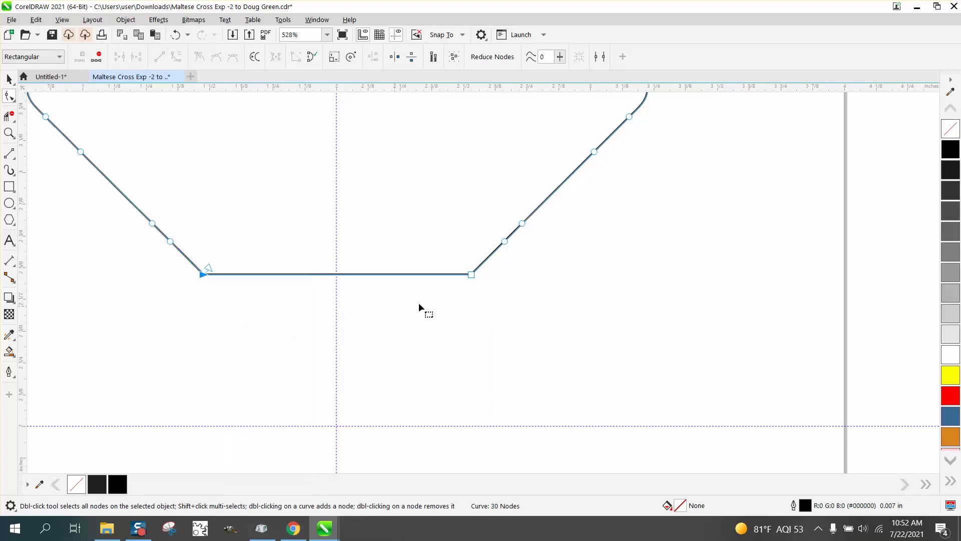
pyautogui.rightClick(470, 279)
pyautogui.click(498, 326)
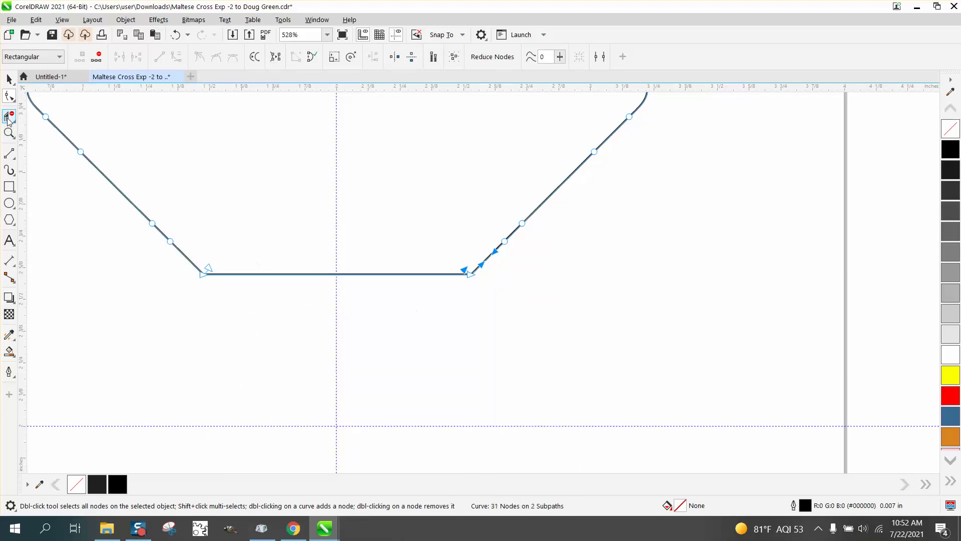
# Delete the straight bottom edge with Virtual Segment Delete, leaving two slanted legs
pyautogui.click(9, 115)
pyautogui.moveTo(301, 183); pyautogui.dragTo(323, 281)
pyautogui.click(389, 274)
pyautogui.scroll(-4, 405, 290)
pyautogui.click(9, 78)
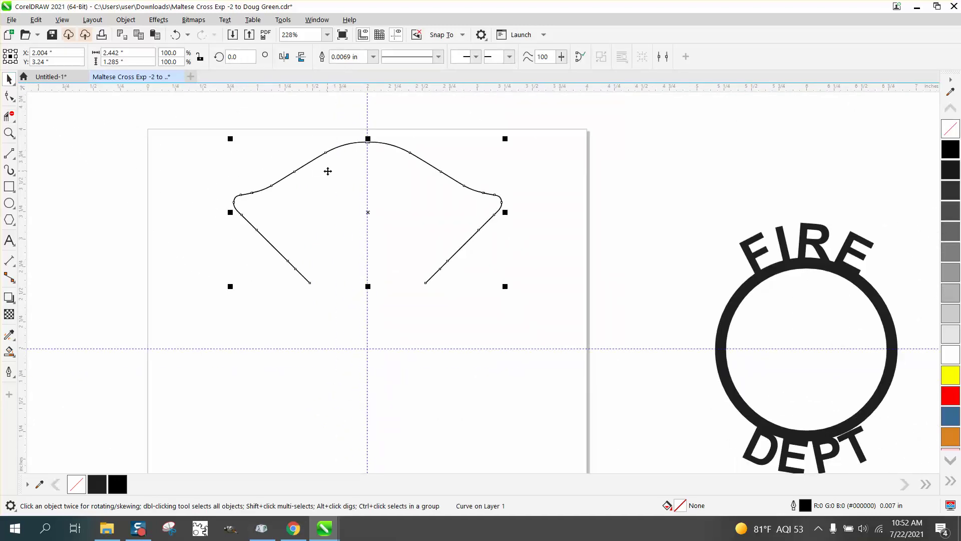
# Move the arm's rotation centre to the guide intersection and add copies rotated 90° and 270°
pyautogui.click(373, 212)
pyautogui.moveTo(368, 212); pyautogui.dragTo(368, 343)
pyautogui.click(395, 150)
pyautogui.click(389, 212)
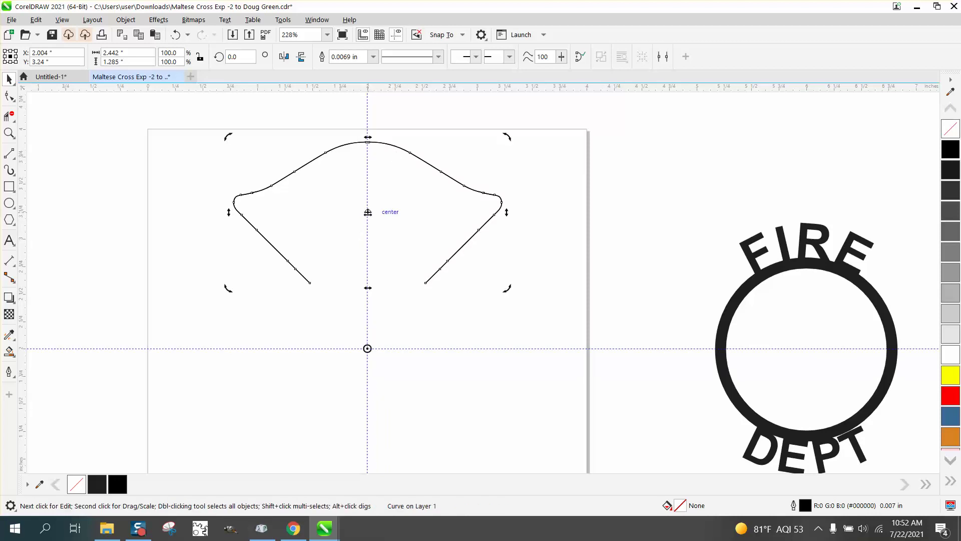
pyautogui.click(242, 56)
pyautogui.write('90')
pyautogui.press('Return')
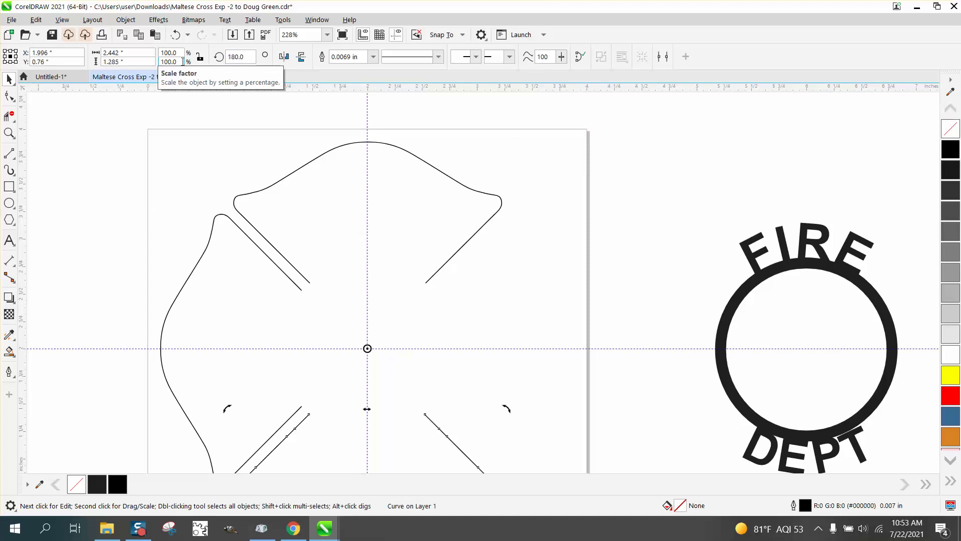
pyautogui.write('270')
pyautogui.press('Return')
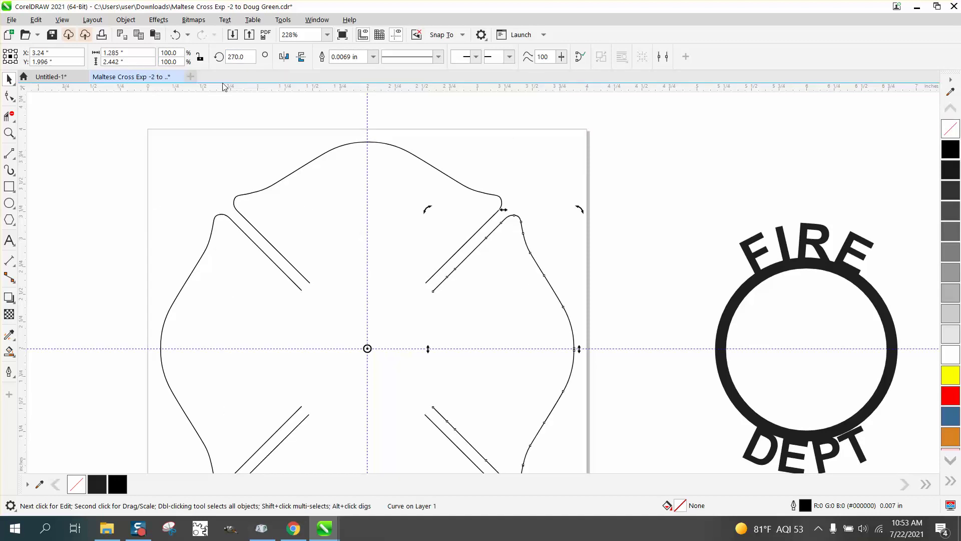
pyautogui.scroll(-3, 236, 96)
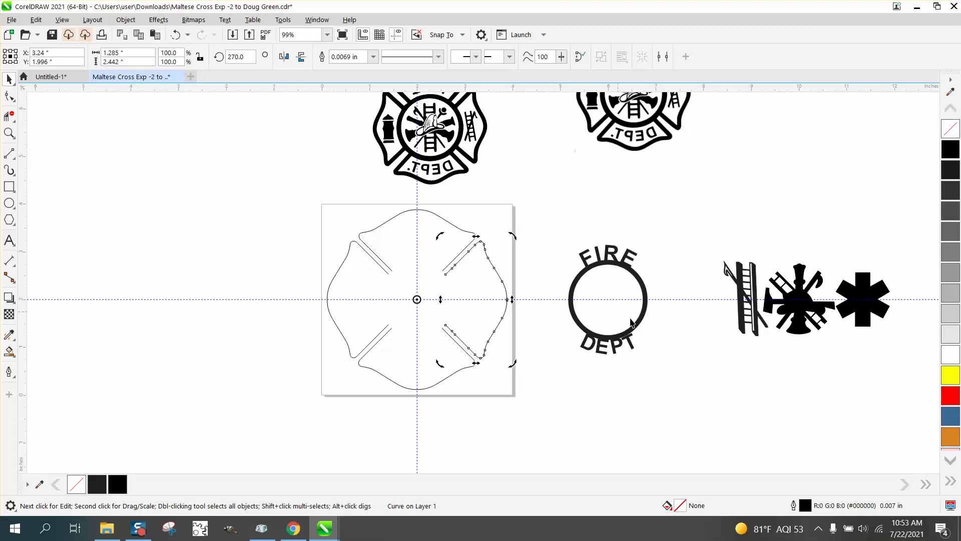
# Select the FIRE DEPT group and ungroup the circle from its text
pyautogui.click(641, 297)
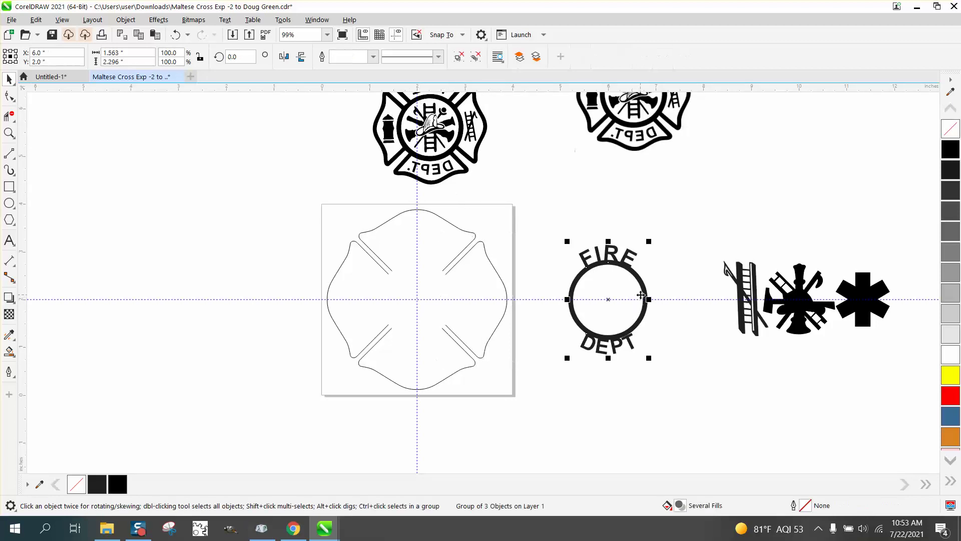
pyautogui.press('p')
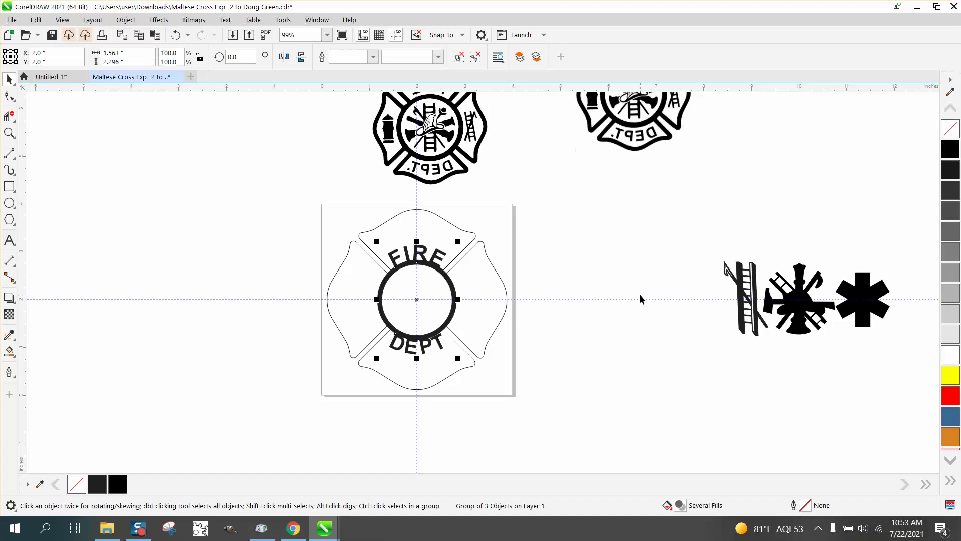
pyautogui.hotkey('ctrl', 'z')
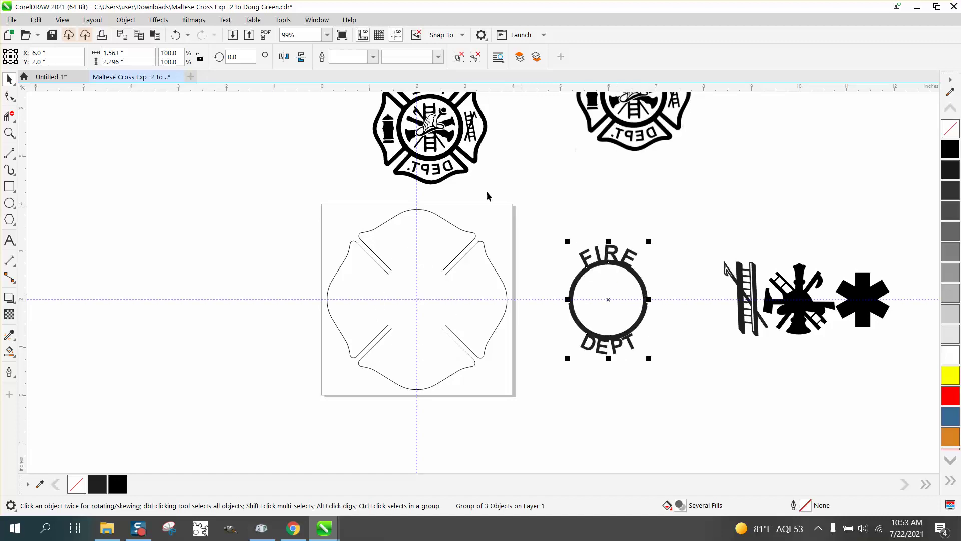
pyautogui.click(126, 20)
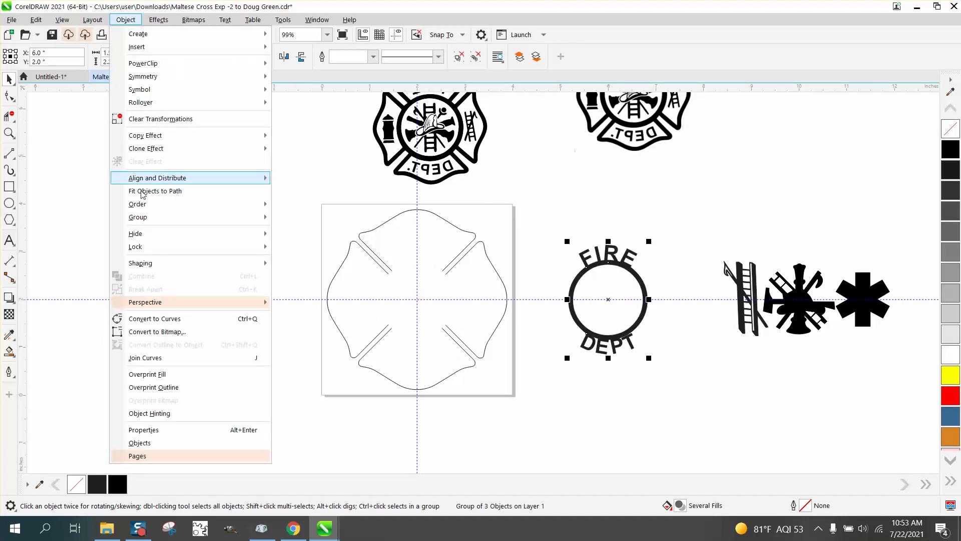
pyautogui.moveTo(184, 221)
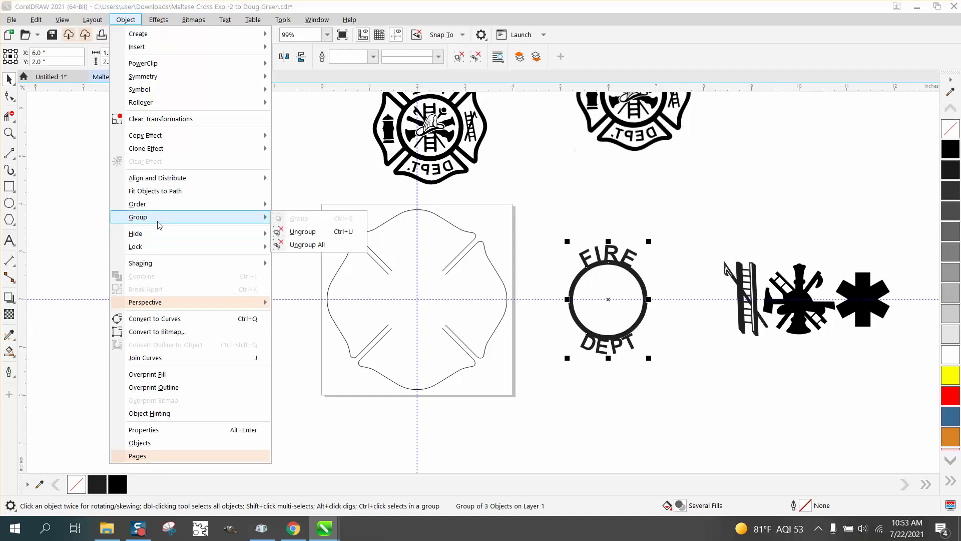
pyautogui.click(281, 232)
pyautogui.press('Escape')
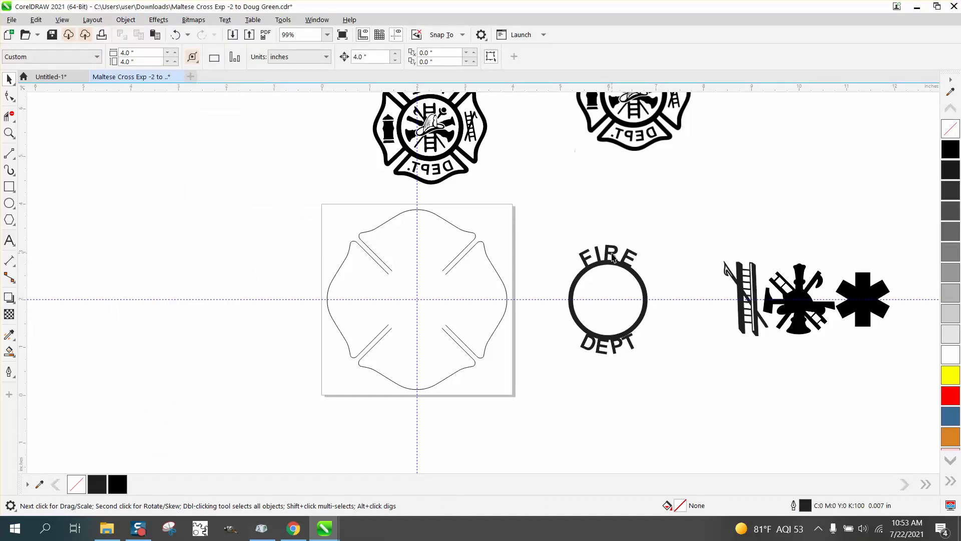
# Nudge the FIRE and DEPT texts downward, away from the circle
pyautogui.click(613, 255)
pyautogui.press('pagedown')
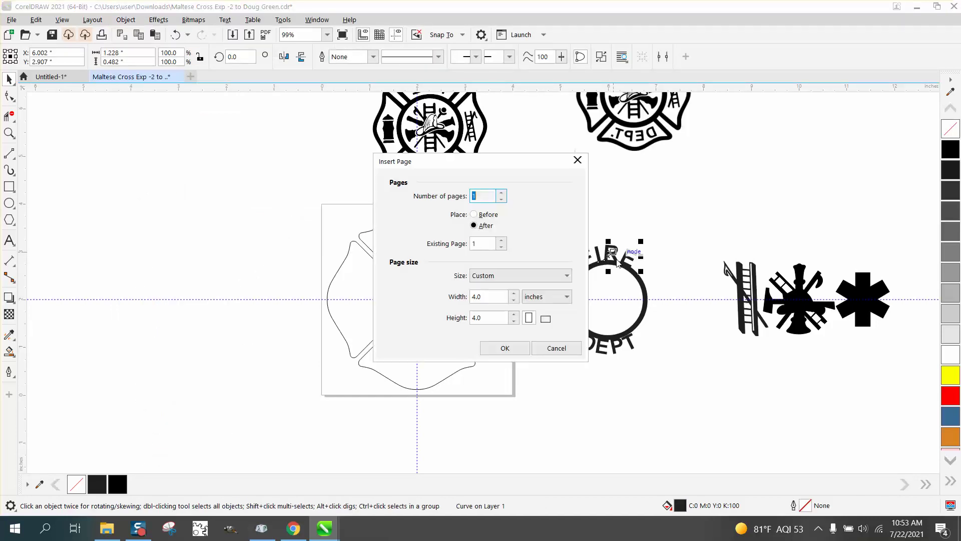
pyautogui.click(563, 349)
pyautogui.press('Down')
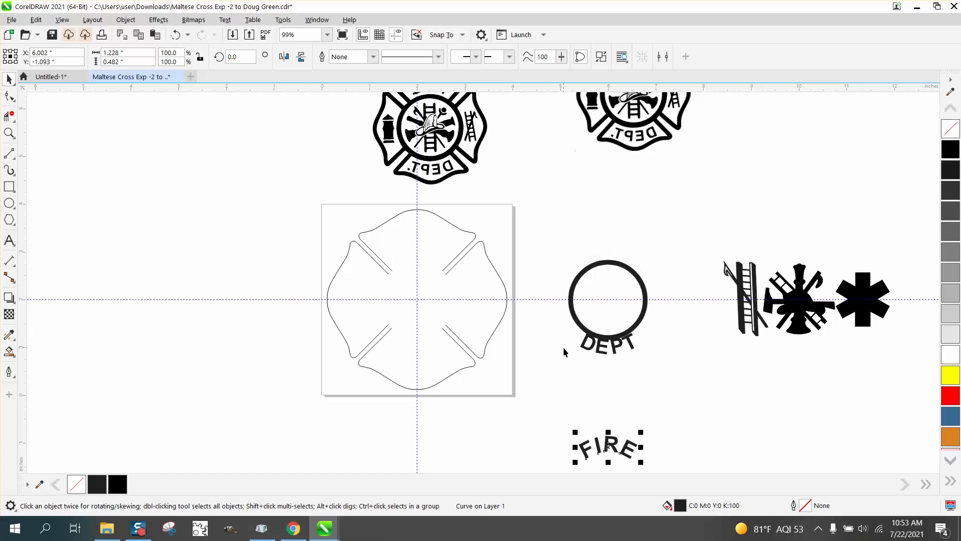
pyautogui.click(618, 353)
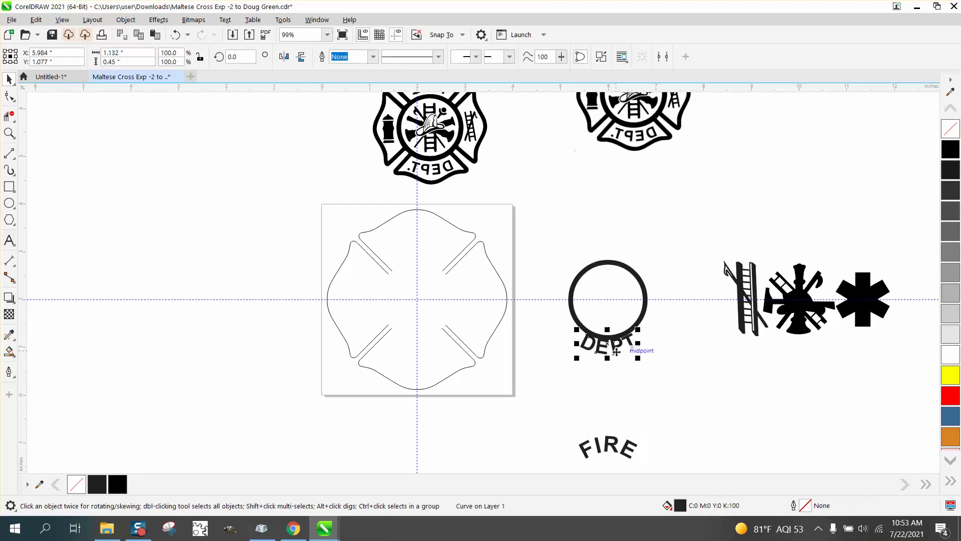
pyautogui.press('Down')
pyautogui.click(644, 288)
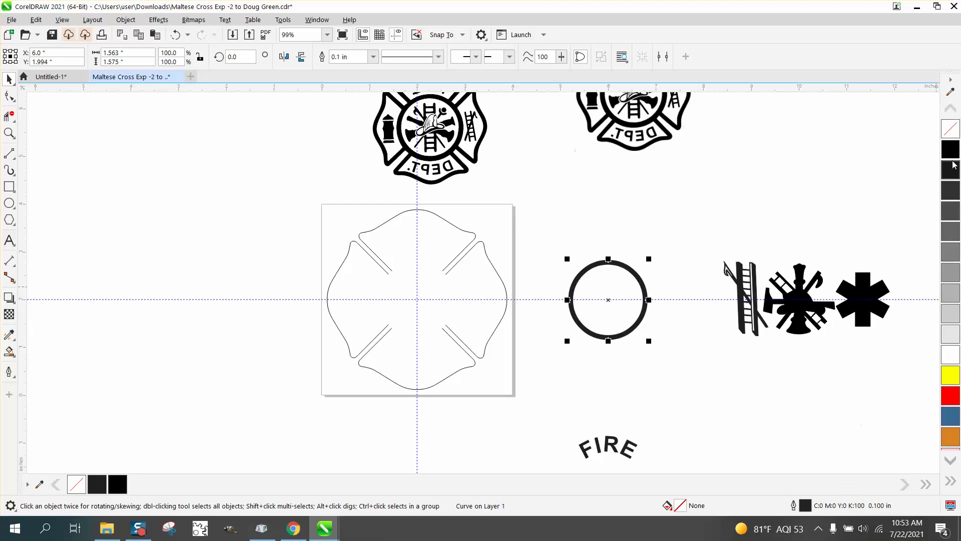
# Make the ring an unfilled Hairline outline and centre it on the page
pyautogui.rightClick(950, 134)
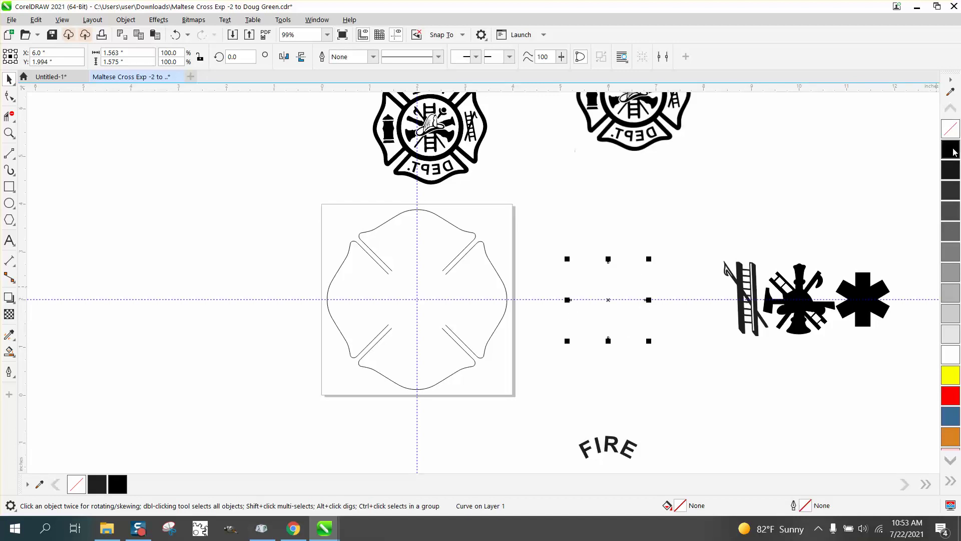
pyautogui.click(952, 151)
pyautogui.click(175, 34)
pyautogui.doubleClick(803, 506)
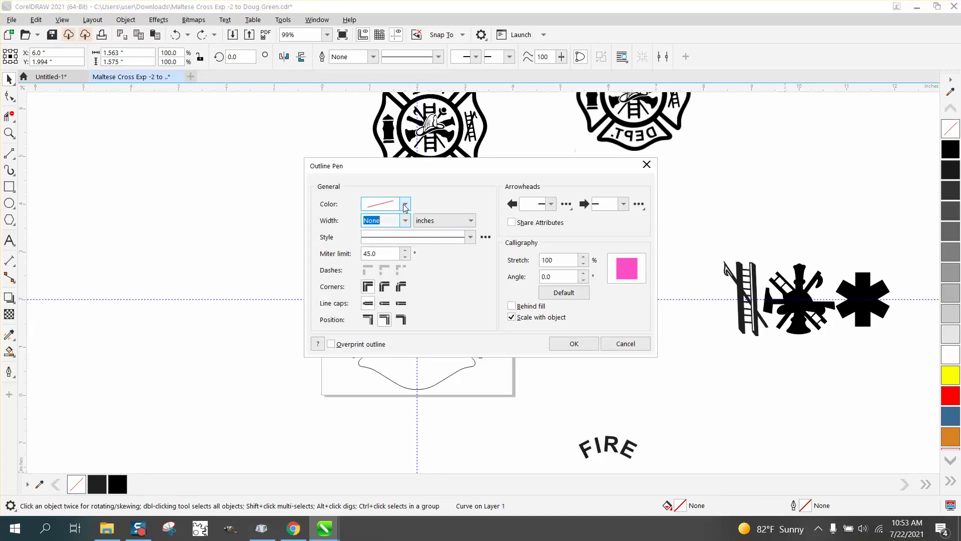
pyautogui.click(405, 220)
pyautogui.click(385, 246)
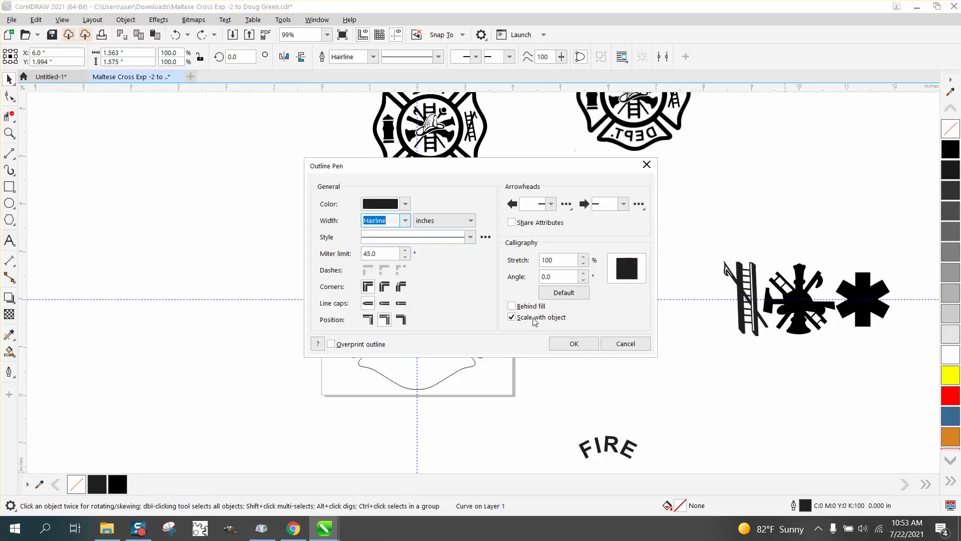
pyautogui.click(572, 344)
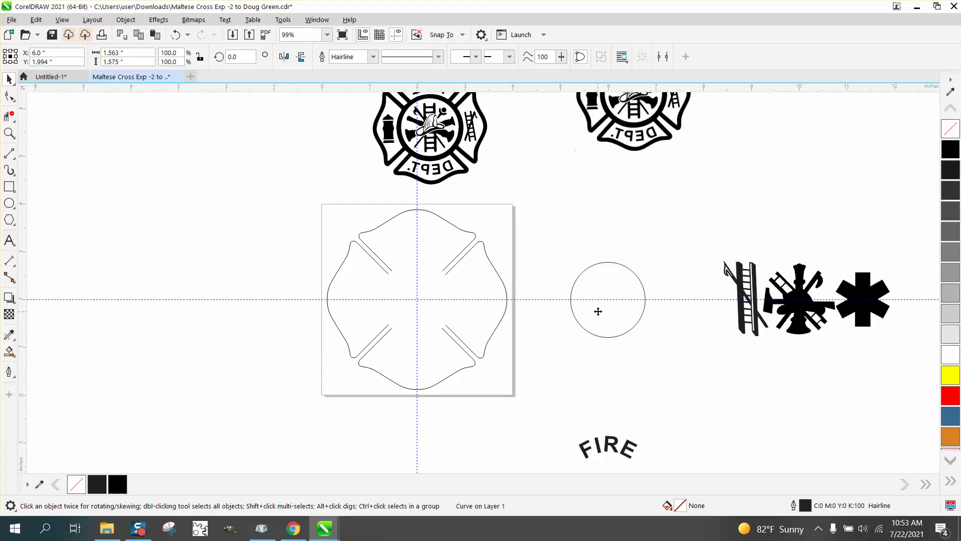
pyautogui.press('p')
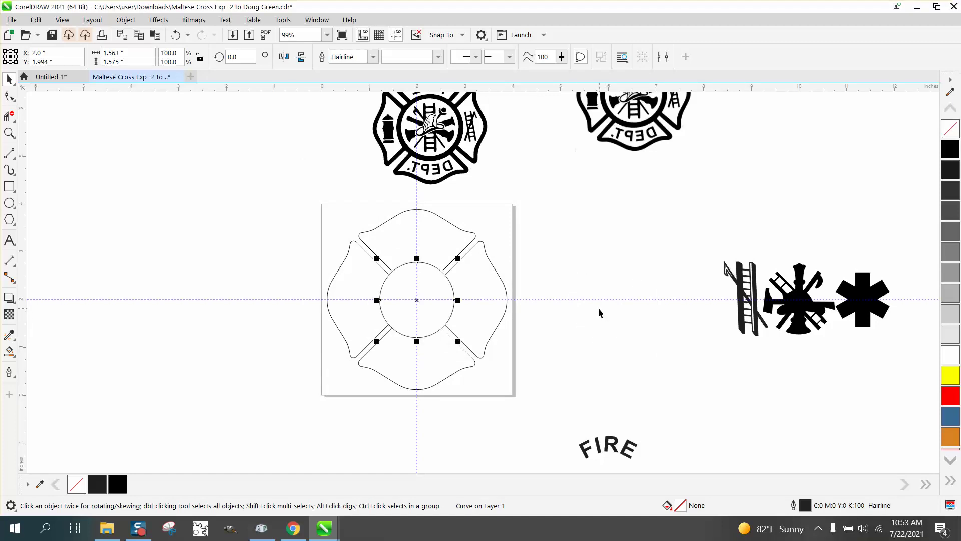
# Zoom in on the centre circle and scale it up to about 105.9%
pyautogui.click(9, 133)
pyautogui.moveTo(359, 242); pyautogui.dragTo(504, 360)
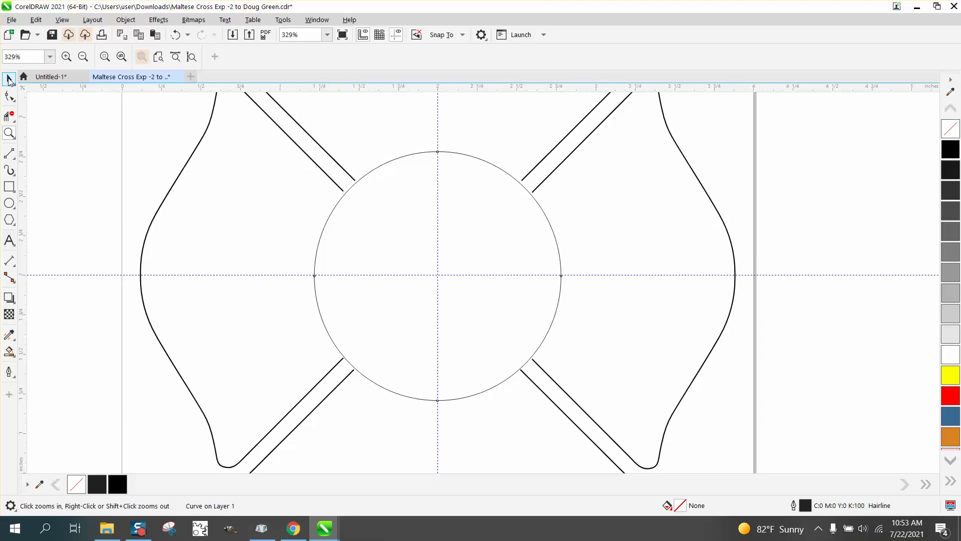
pyautogui.click(9, 79)
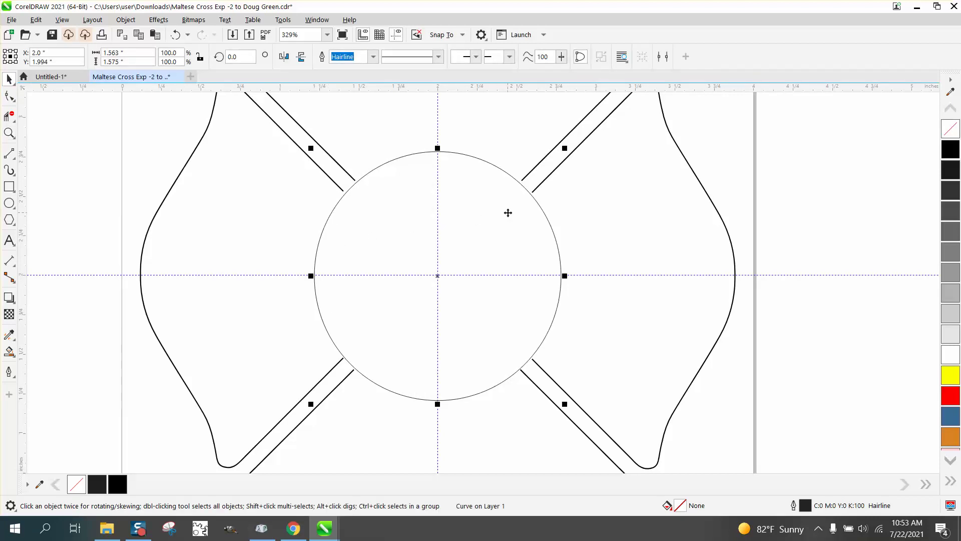
pyautogui.moveTo(564, 148); pyautogui.dragTo(584, 142)
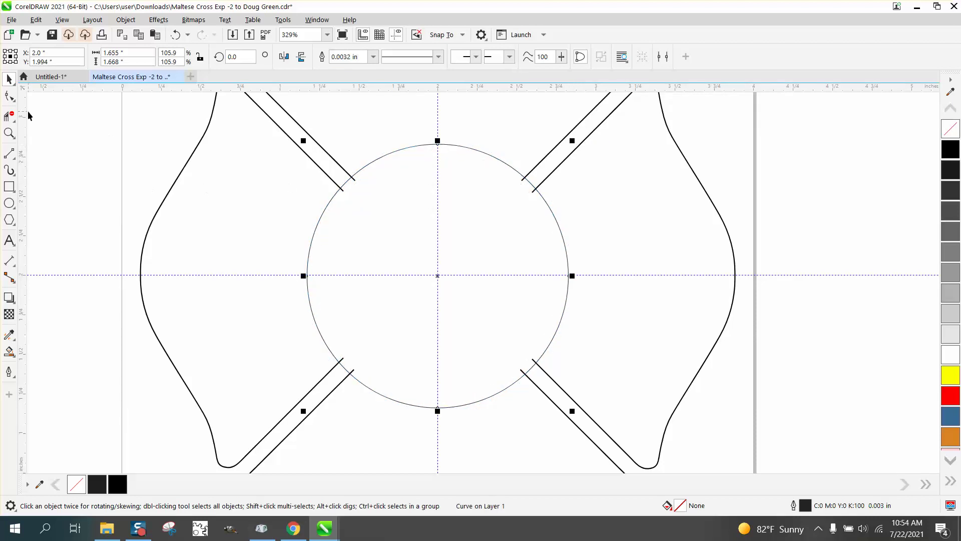
# Trim the four spoke overhangs at the circle's edge with Virtual Segment Delete
pyautogui.click(9, 116)
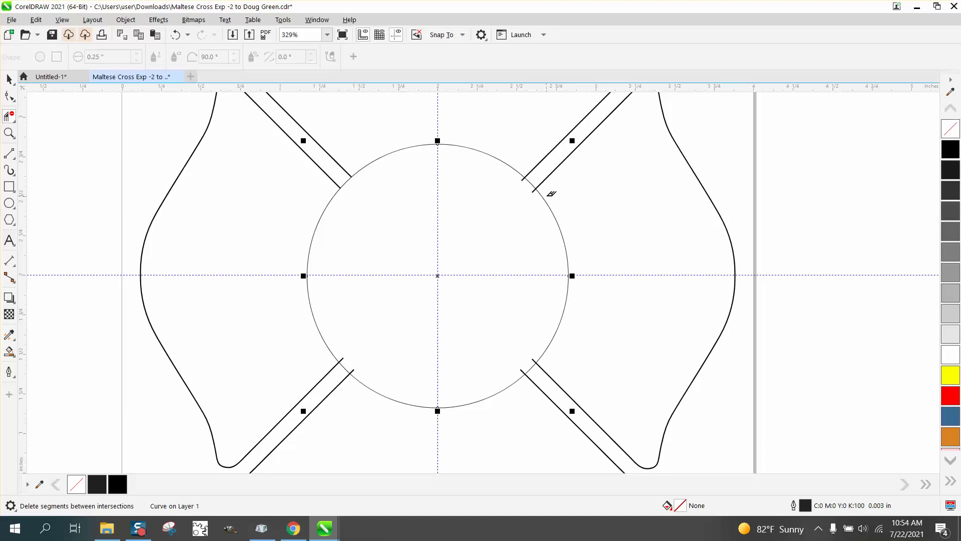
pyautogui.click(521, 178)
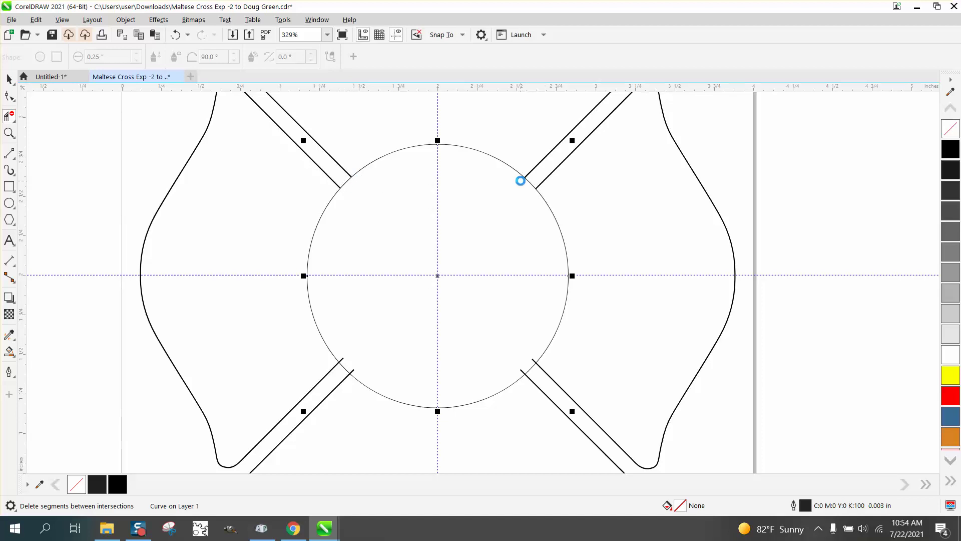
pyautogui.click(533, 359)
pyautogui.click(522, 371)
pyautogui.click(353, 369)
pyautogui.click(9, 79)
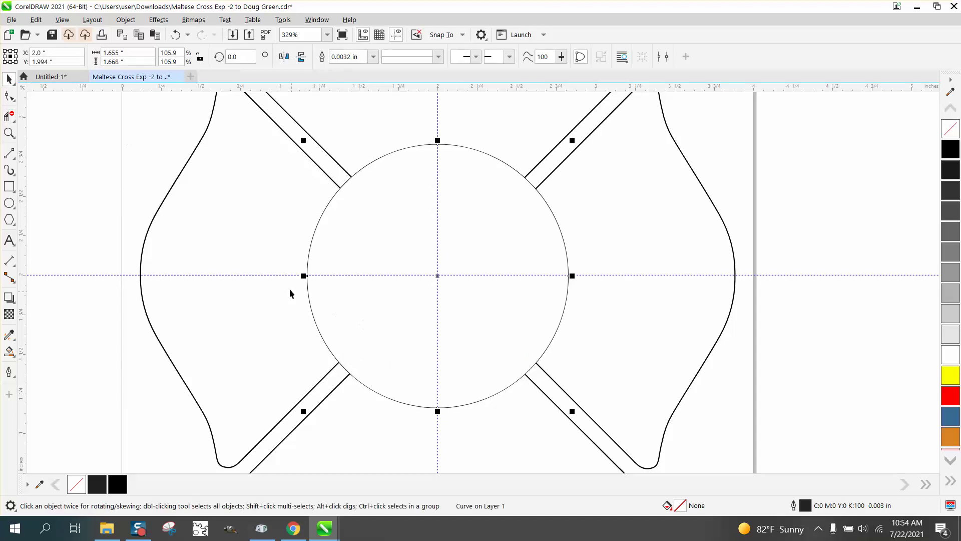
pyautogui.scroll(-1, 290, 281)
pyautogui.scroll(-1, 289, 282)
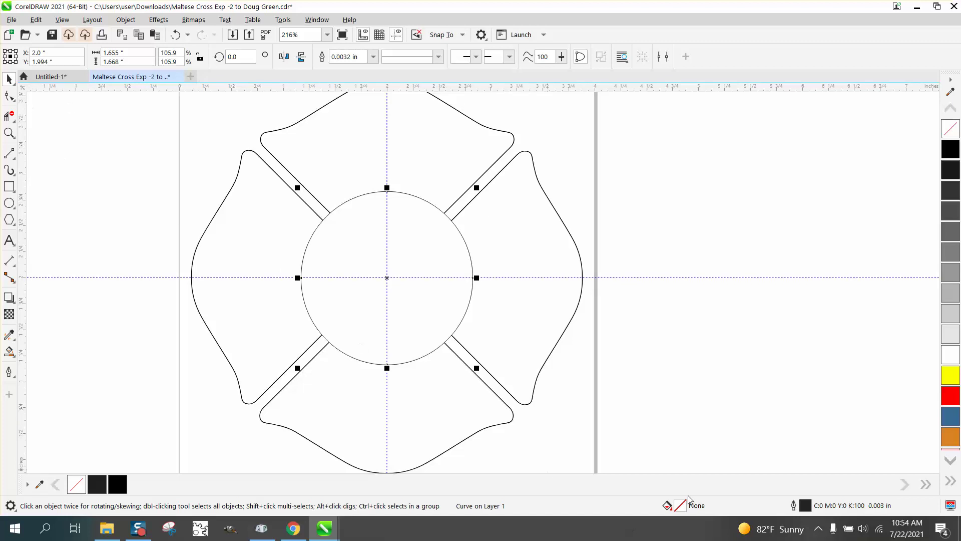
# Give the centre circle a 0.0625 in pure black outline, after trying 0.03125 and 0.1 in
pyautogui.doubleClick(806, 506)
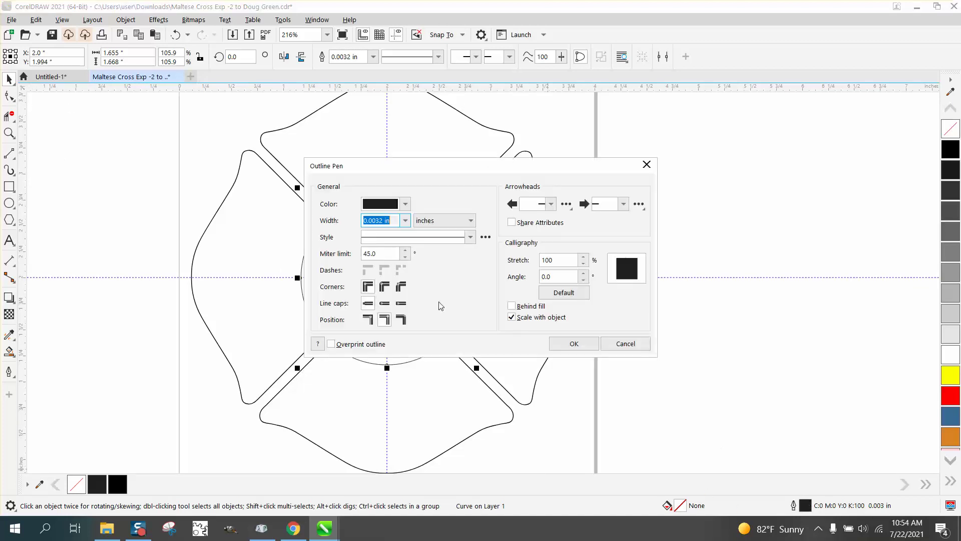
pyautogui.click(405, 221)
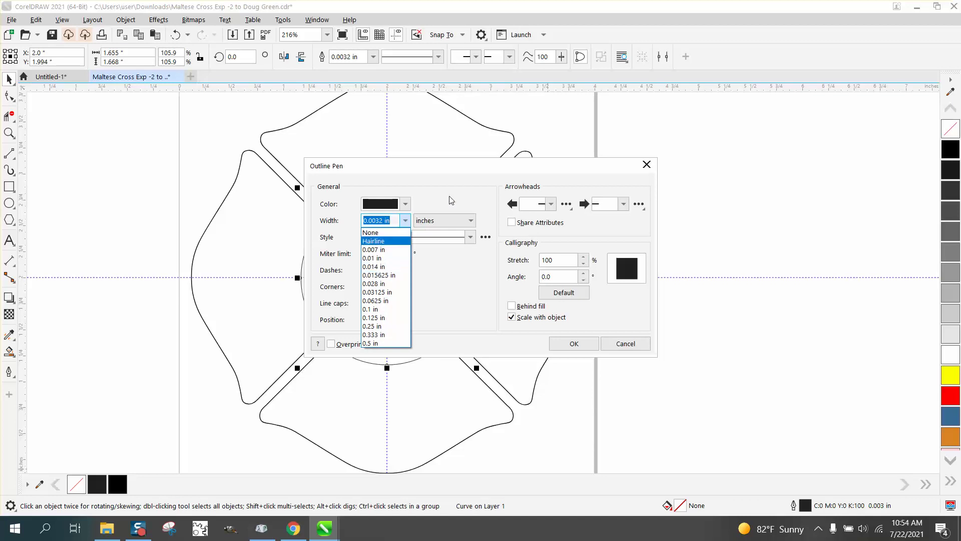
pyautogui.click(662, 184)
pyautogui.moveTo(599, 172); pyautogui.dragTo(788, 178)
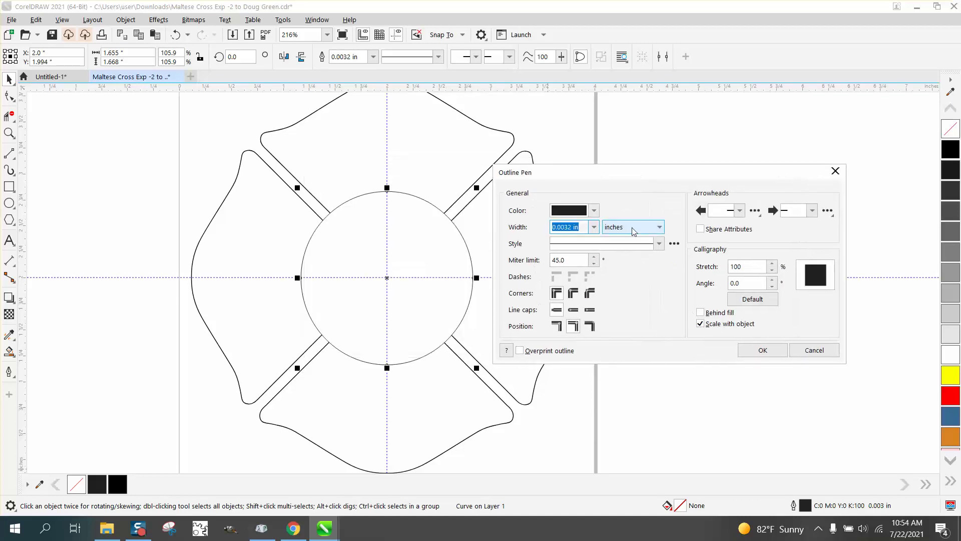
pyautogui.click(594, 227)
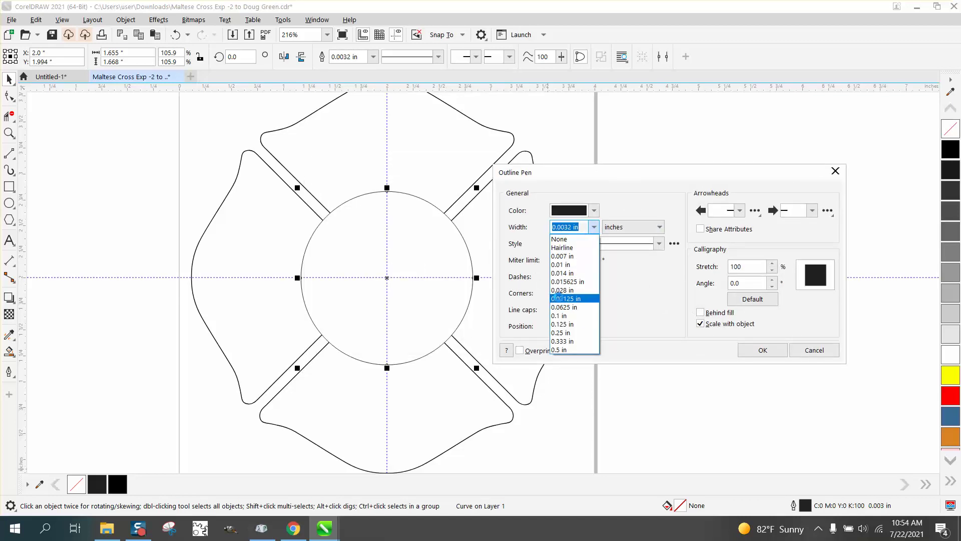
pyautogui.click(561, 298)
pyautogui.click(594, 227)
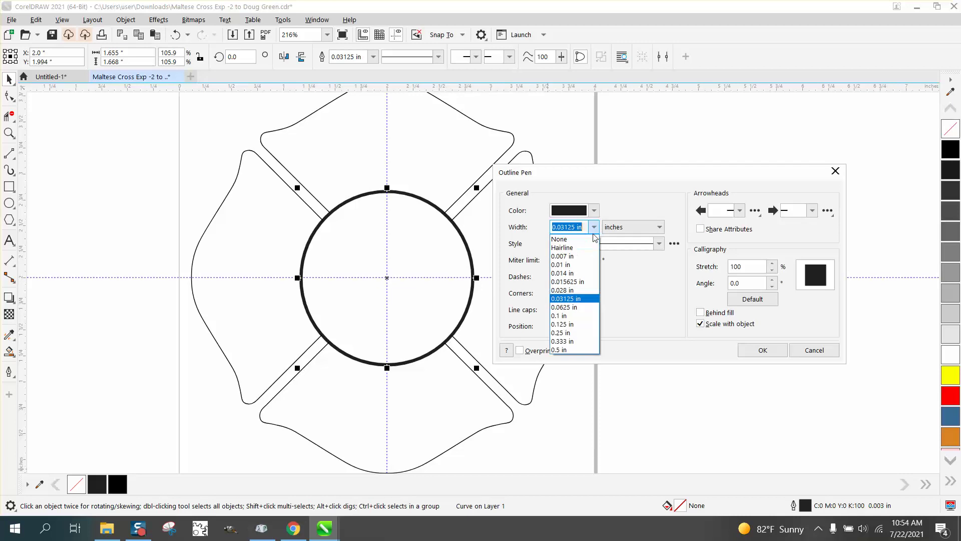
pyautogui.click(561, 315)
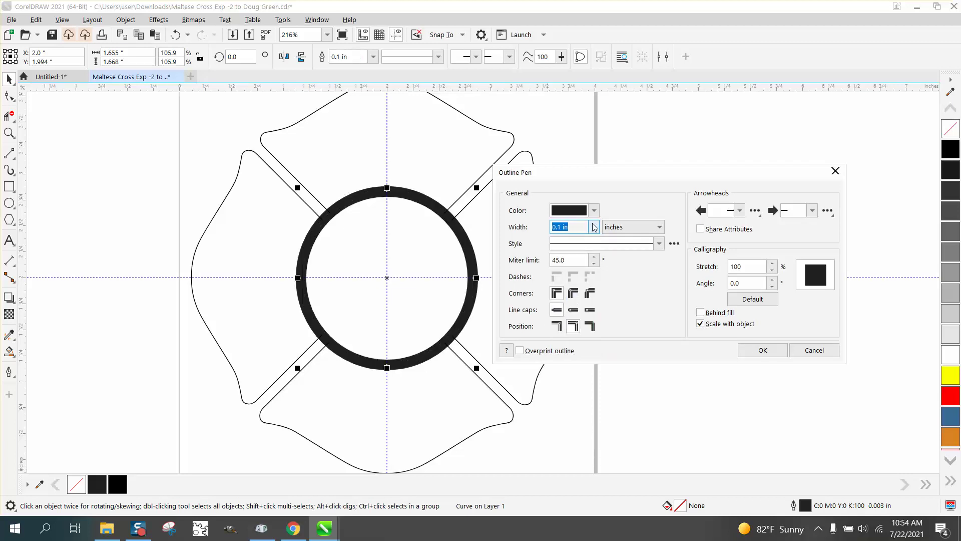
pyautogui.click(594, 227)
pyautogui.click(562, 307)
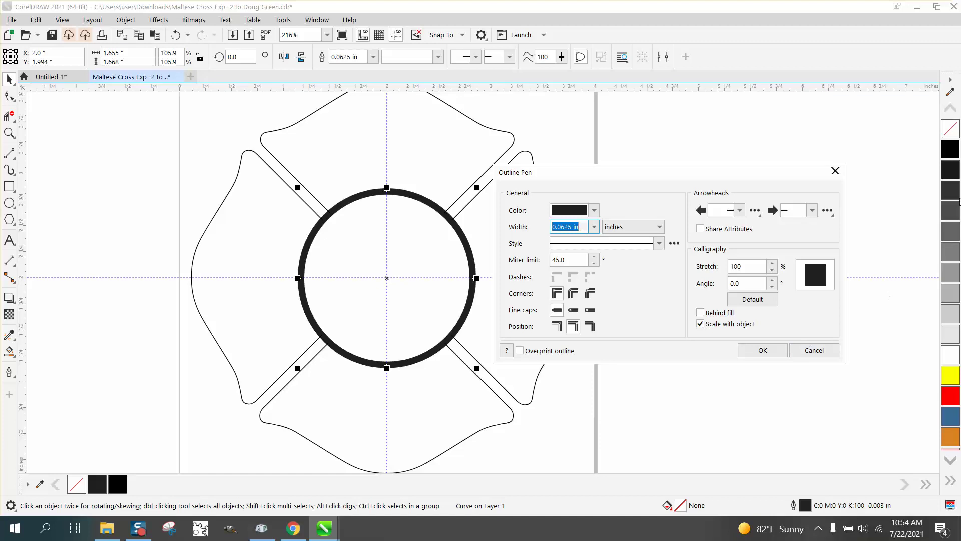
pyautogui.click(950, 151)
pyautogui.click(766, 349)
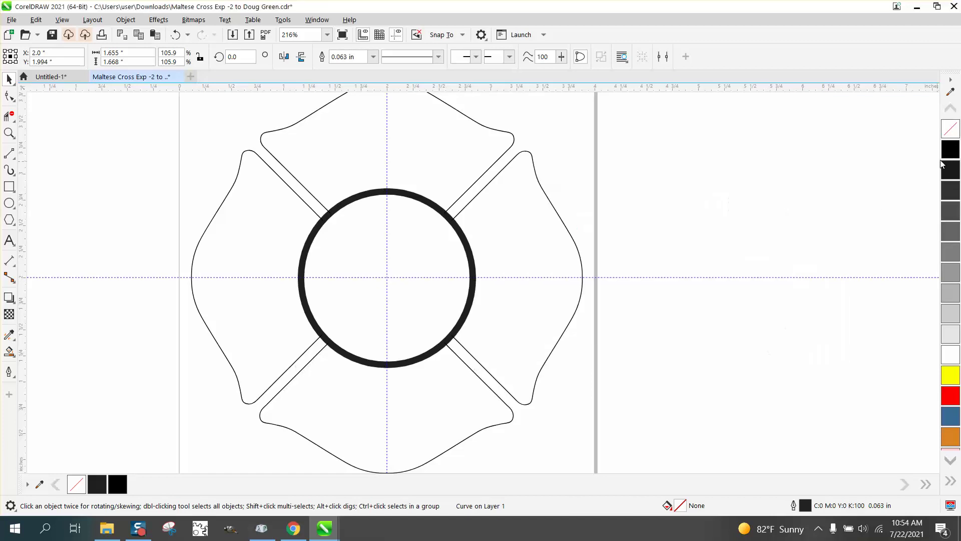
pyautogui.rightClick(955, 155)
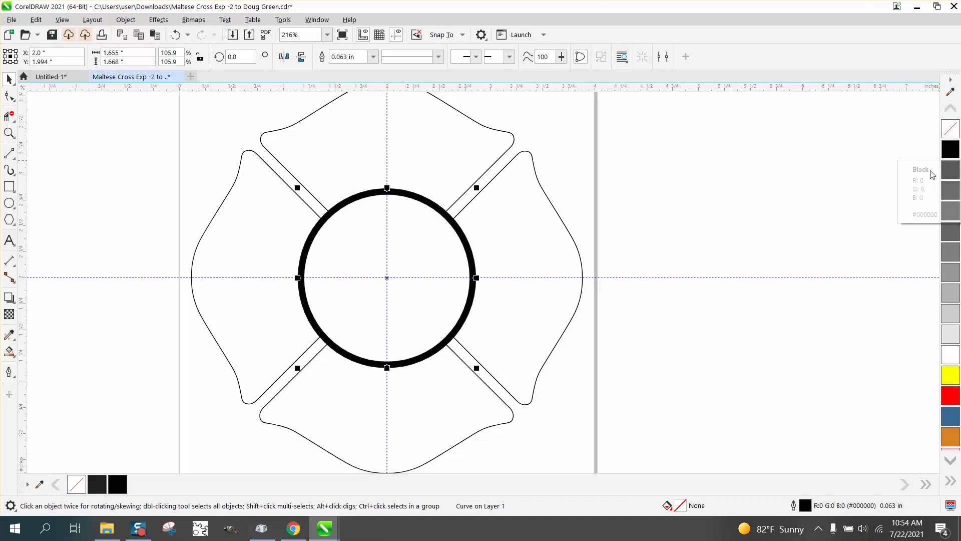
# Select all four cross arms plus the circle and set their outline width to 0.0625 in
pyautogui.click(572, 240)
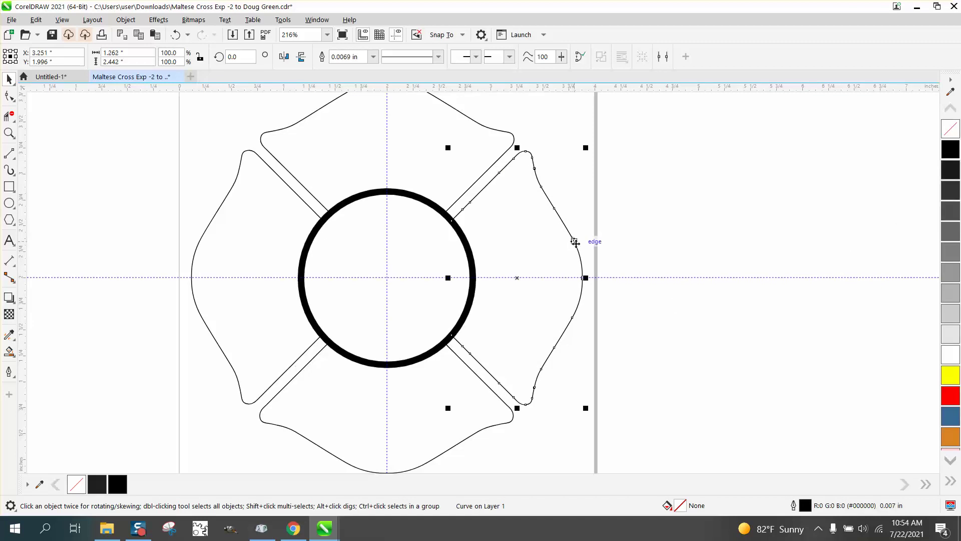
pyautogui.scroll(-2, 600, 278)
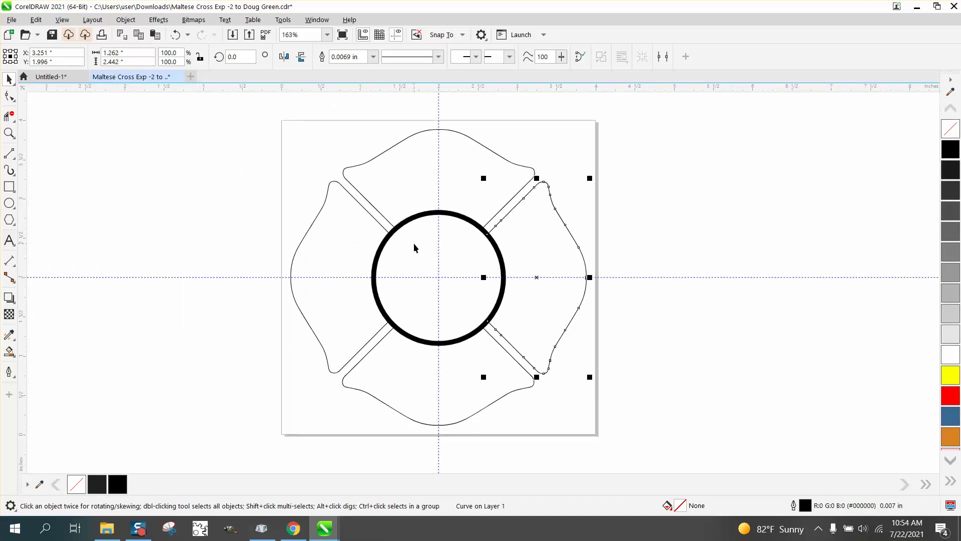
pyautogui.moveTo(231, 119); pyautogui.dragTo(624, 393)
pyautogui.moveTo(674, 441); pyautogui.dragTo(674, 442)
pyautogui.doubleClick(806, 506)
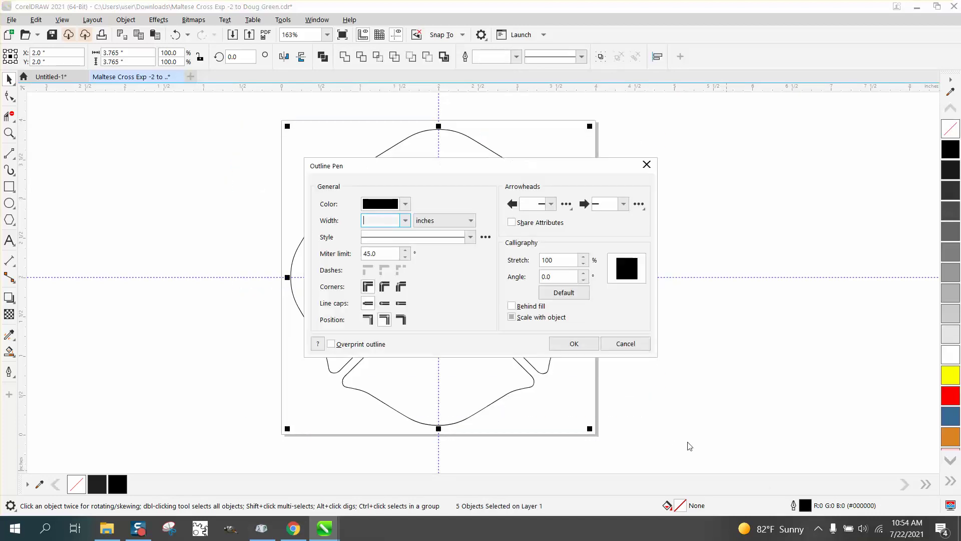
pyautogui.click(405, 220)
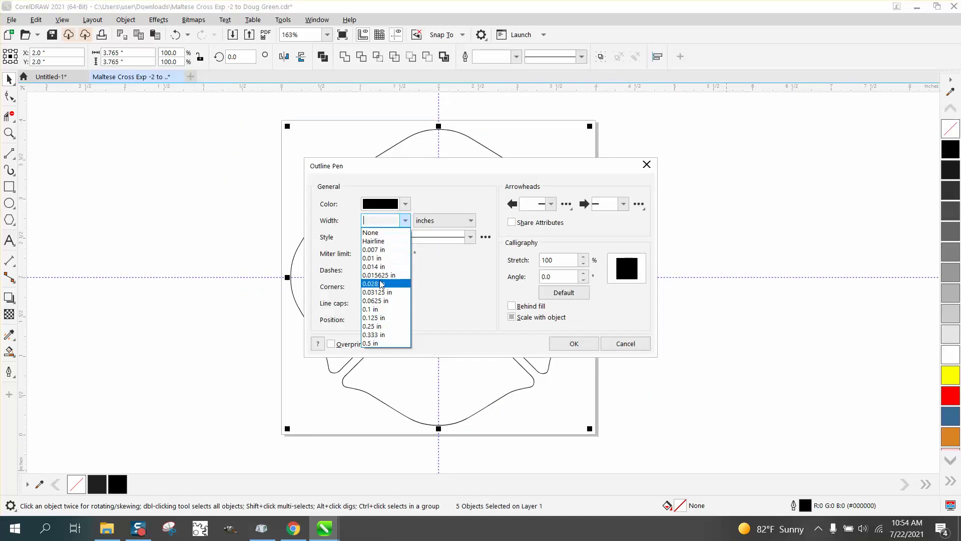
pyautogui.click(376, 300)
pyautogui.click(573, 344)
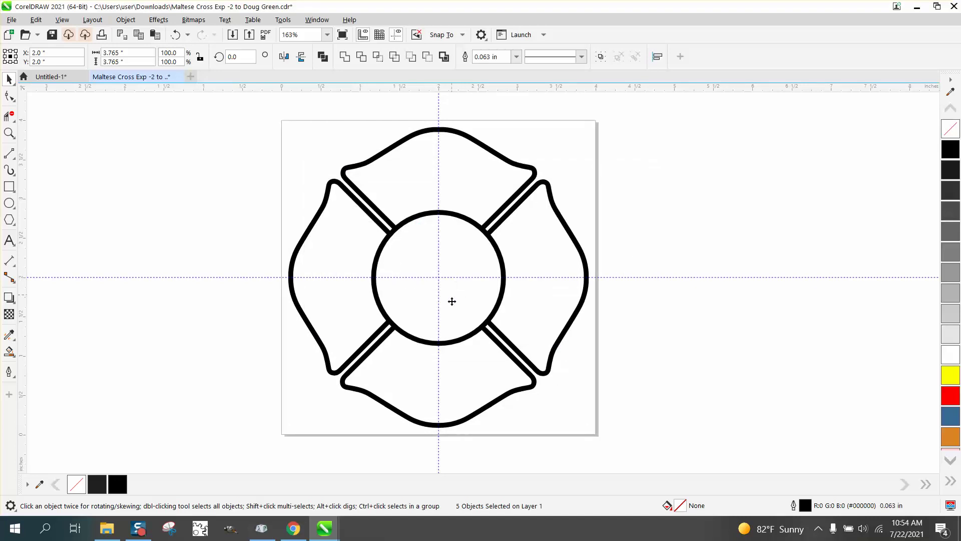
# Smart Fill the cross's top arm, move the copy left, and make it unfilled with a black outline
pyautogui.scroll(-1, 391, 319)
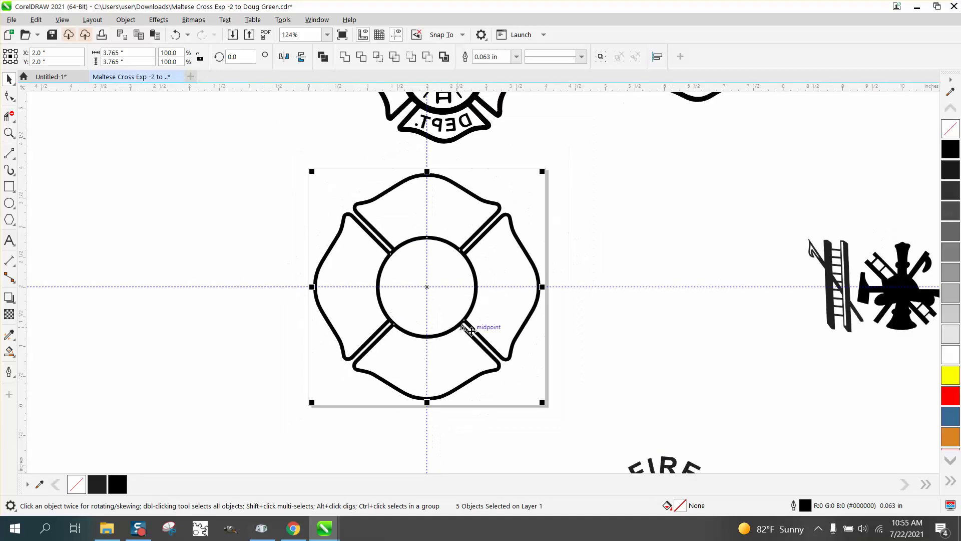
pyautogui.scroll(-2, 492, 337)
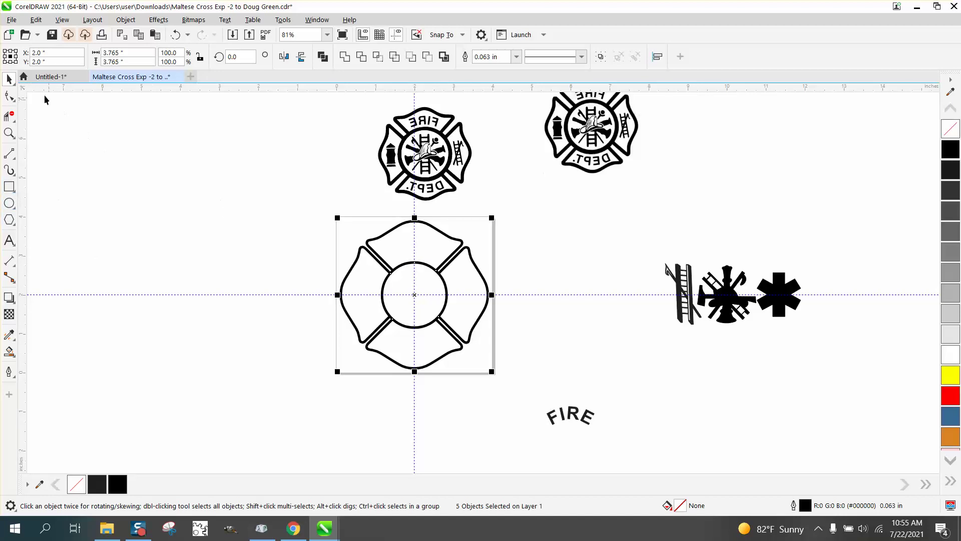
pyautogui.click(9, 351)
pyautogui.click(406, 249)
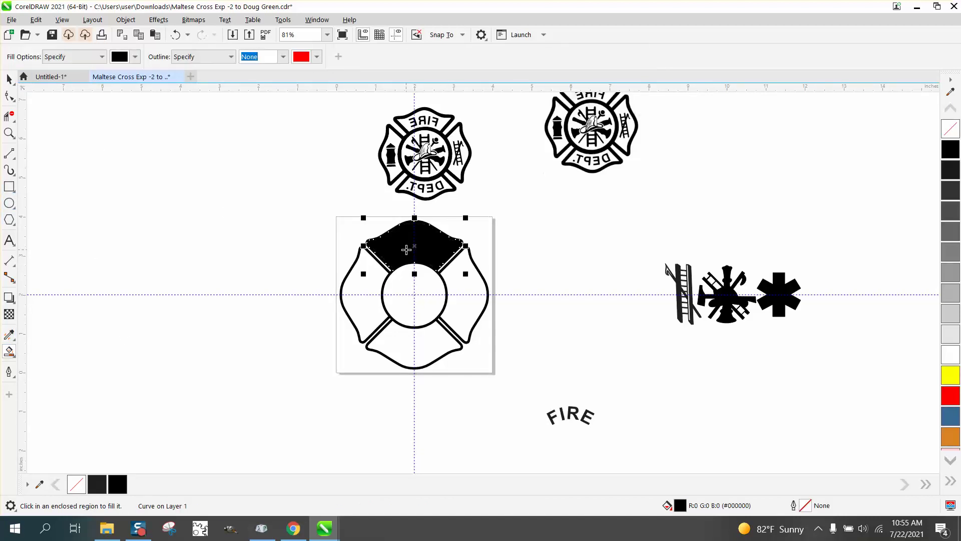
pyautogui.press('Left')
pyautogui.click(950, 129)
pyautogui.rightClick(950, 150)
pyautogui.click(9, 133)
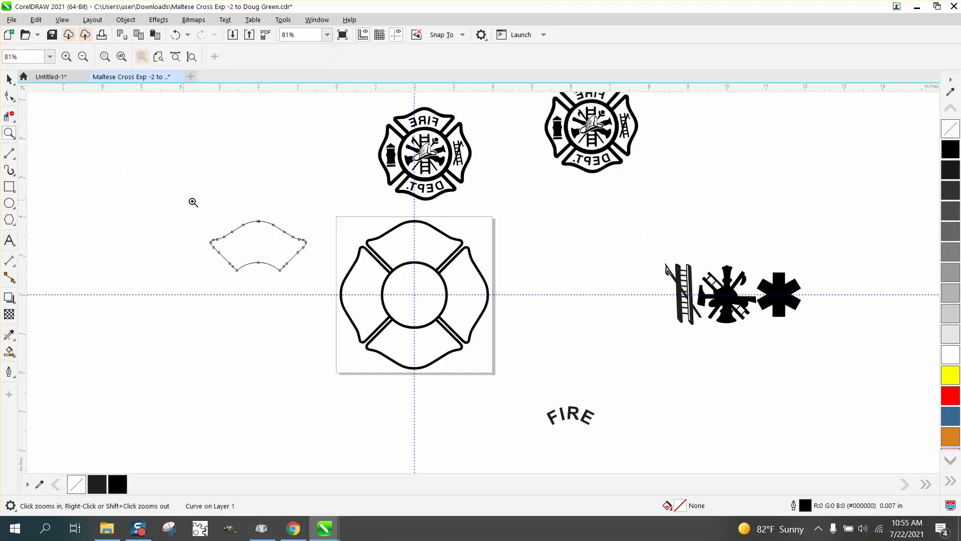
pyautogui.moveTo(193, 205); pyautogui.dragTo(414, 328)
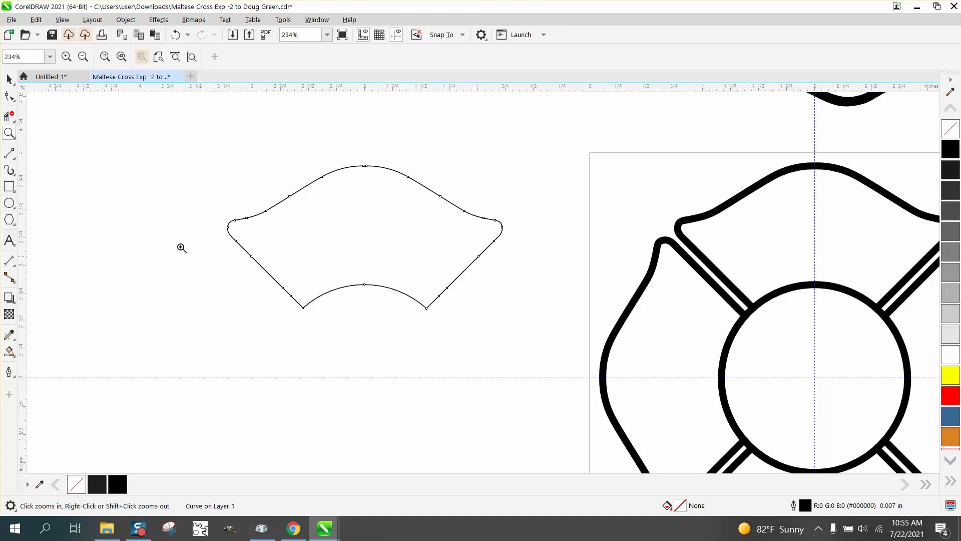
# Add Arial 'FIRE' text, enlarge it to about 40.5 pt, and place it below the arm outline
pyautogui.click(9, 240)
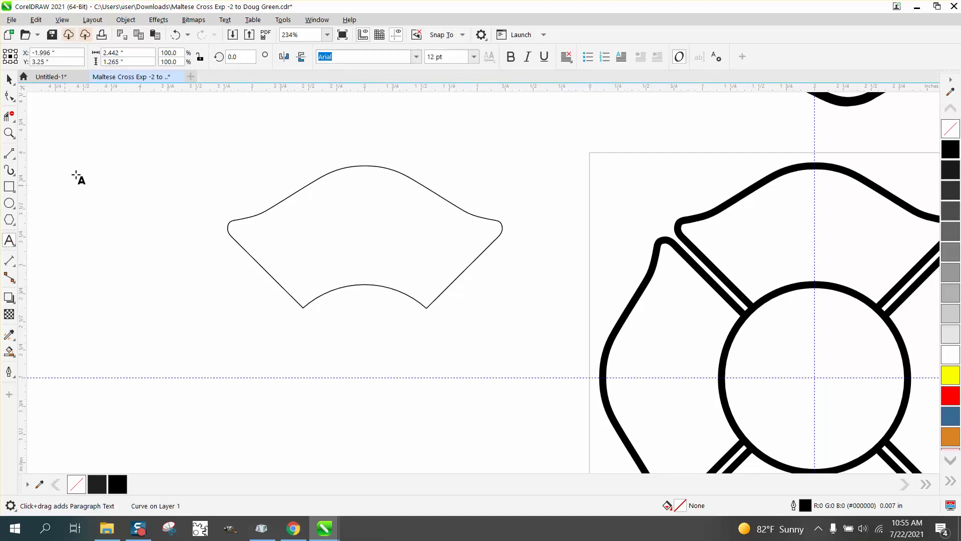
pyautogui.click(100, 155)
pyautogui.write('FIRE')
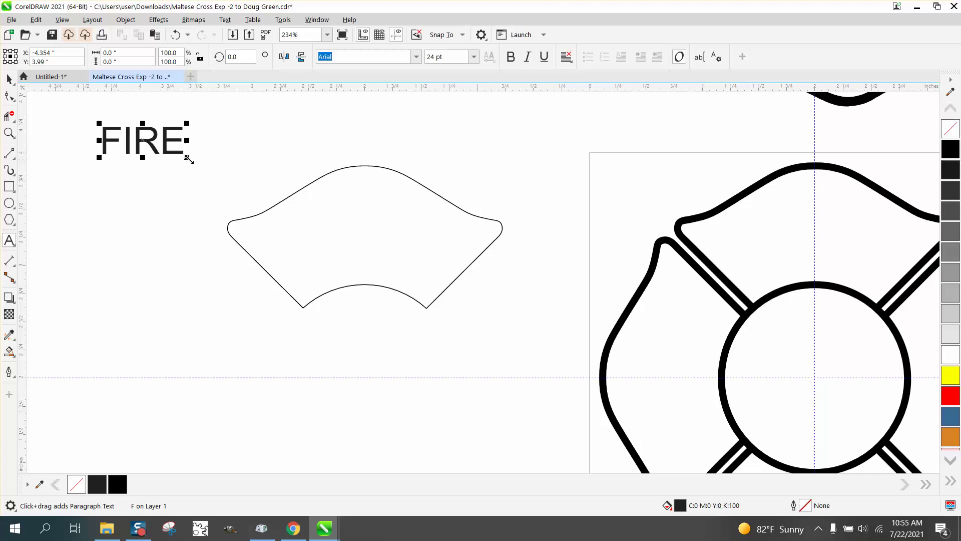
pyautogui.moveTo(189, 159); pyautogui.dragTo(210, 178)
pyautogui.scroll(-3, 211, 178)
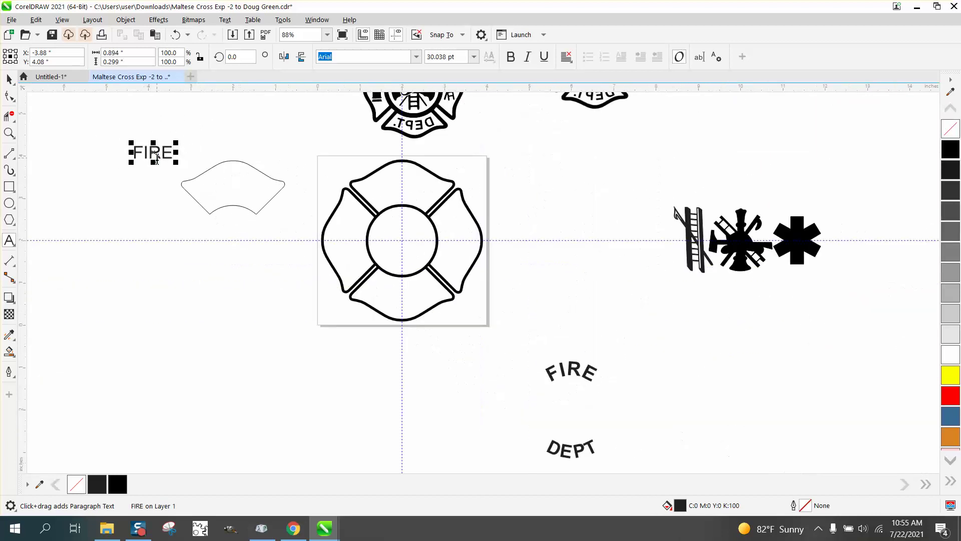
pyautogui.moveTo(176, 161); pyautogui.dragTo(231, 240)
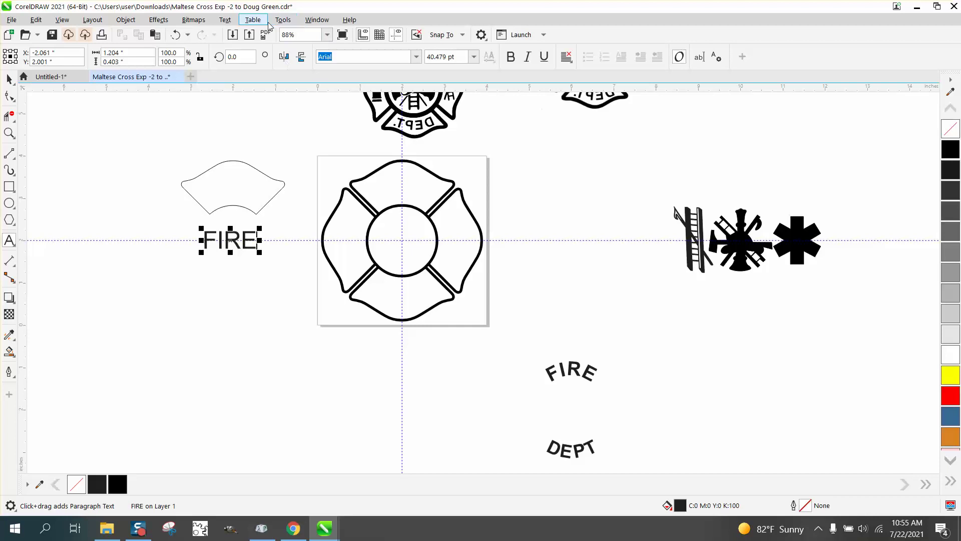
# Try fitting FIRE to the arm outline's curve with Fit Text to Path, then undo it
pyautogui.click(225, 20)
pyautogui.click(252, 178)
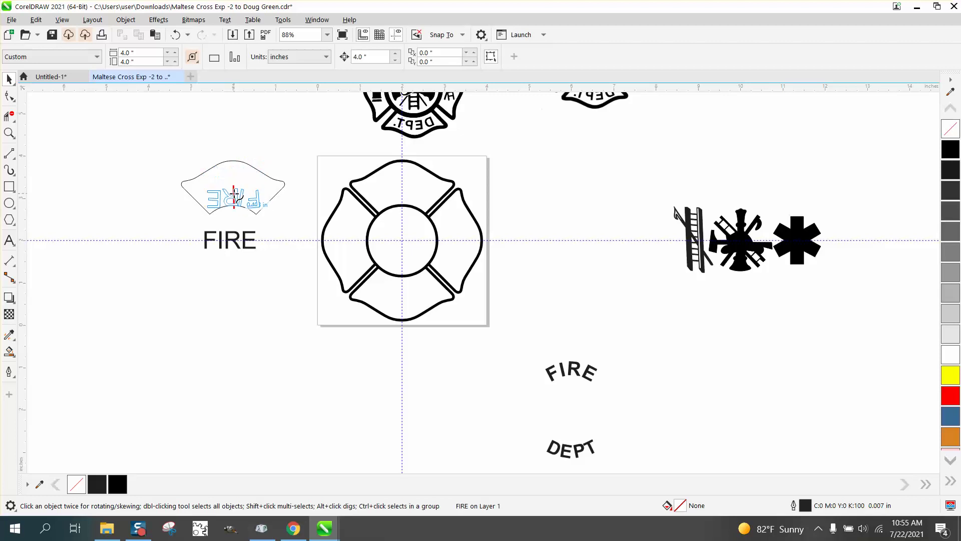
pyautogui.click(234, 185)
pyautogui.click(183, 37)
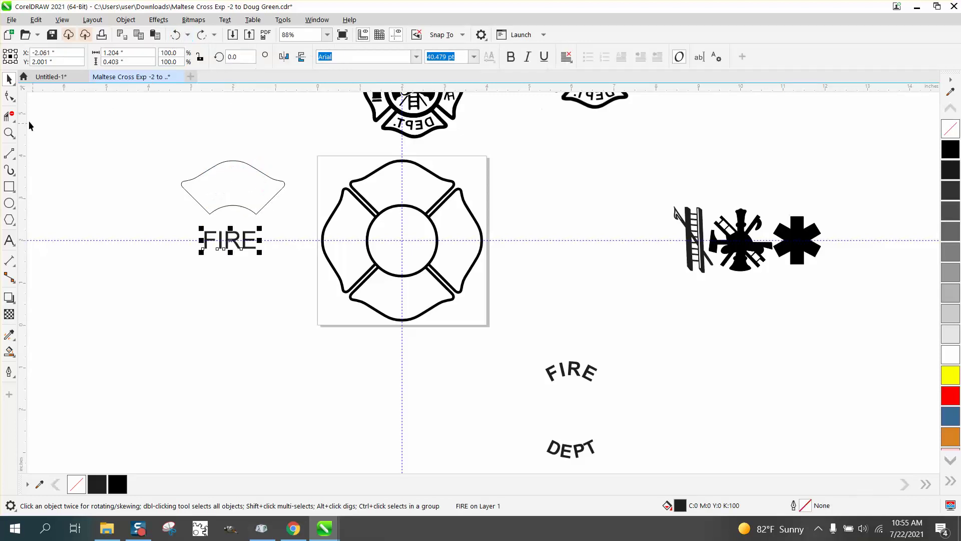
# Duplicate the 2.442 × 1.265 in arm outline so a second copy sits beside it
pyautogui.click(15, 97)
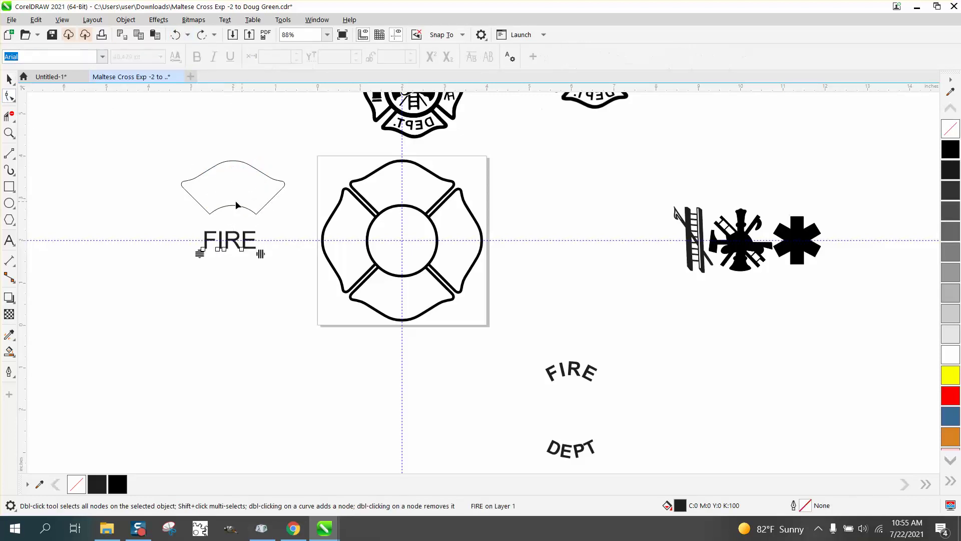
pyautogui.click(14, 102)
pyautogui.click(221, 167)
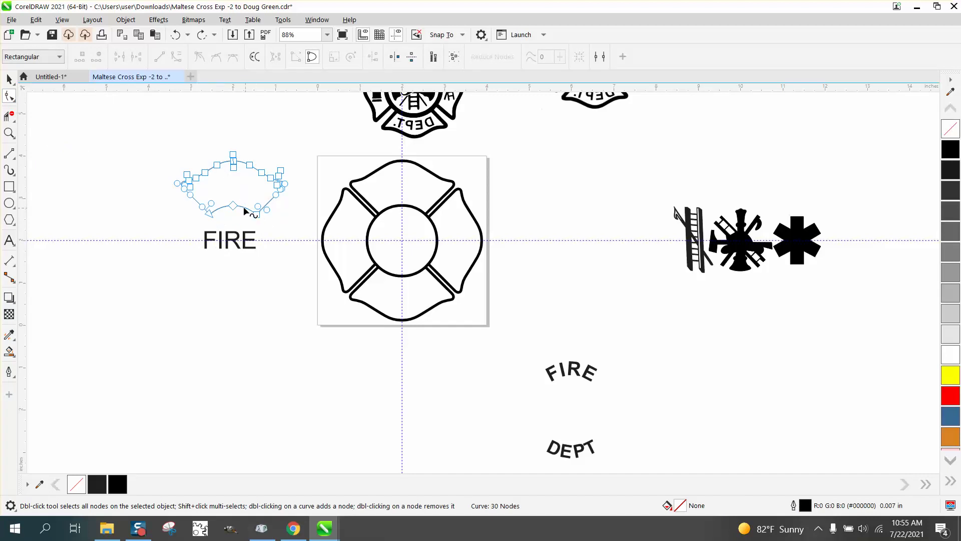
pyautogui.click(9, 133)
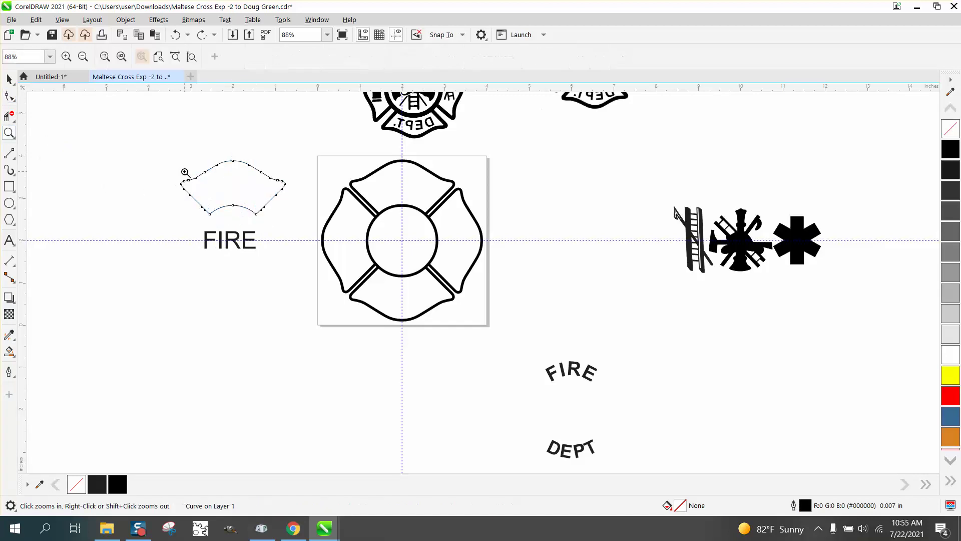
pyautogui.moveTo(155, 154); pyautogui.dragTo(377, 264)
pyautogui.click(9, 78)
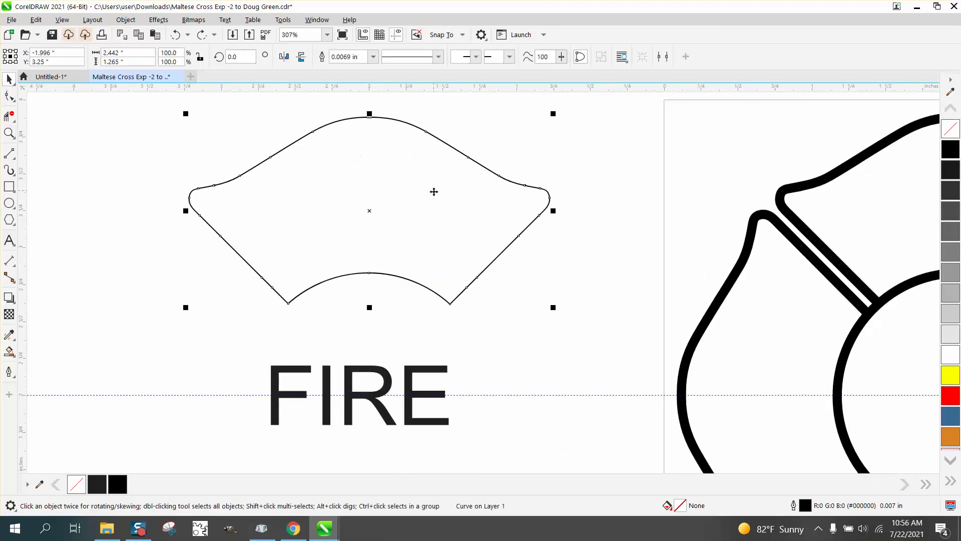
pyautogui.scroll(-1, 560, 269)
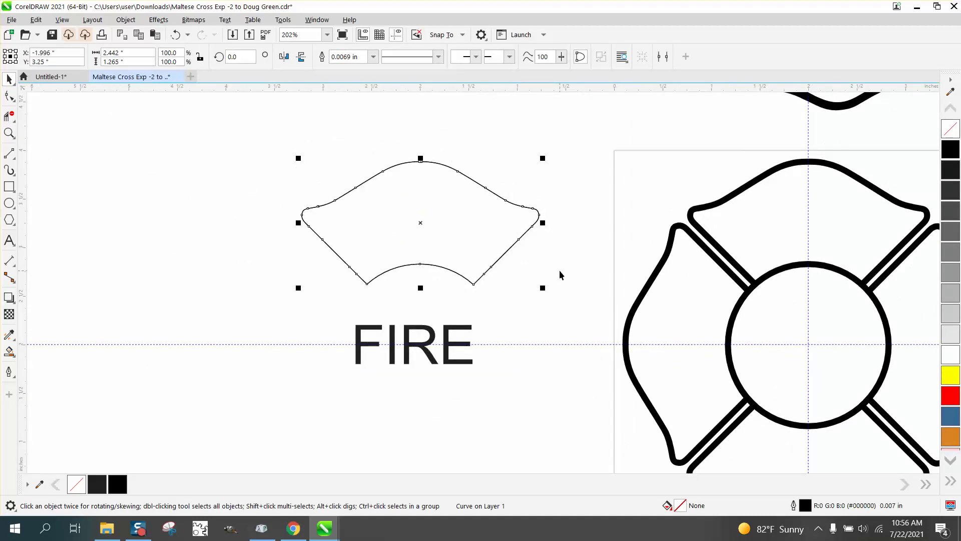
pyautogui.hotkey('ctrl', 'v')
# Break the arm outline's curve apart at its lower-left and lower-right nodes
pyautogui.click(476, 279)
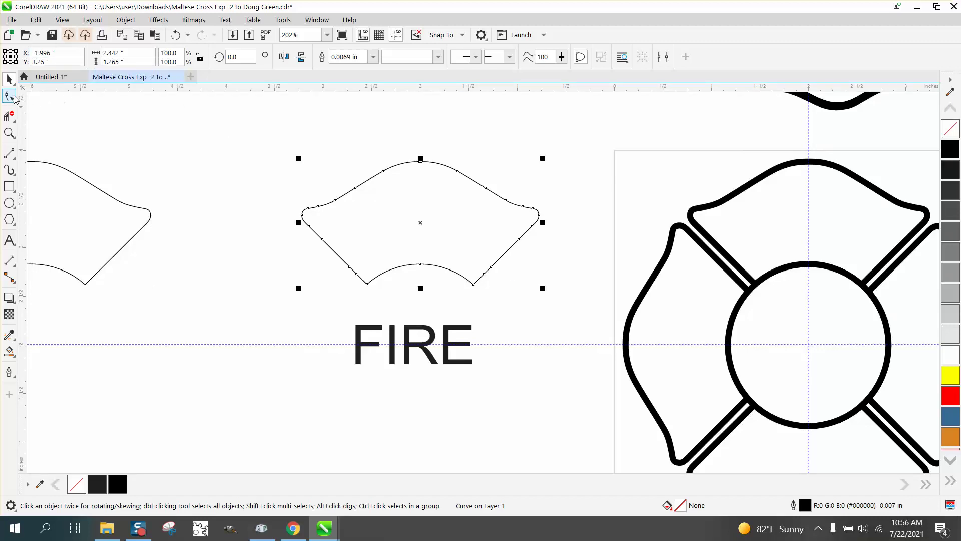
pyautogui.press('F10')
pyautogui.click(367, 284)
pyautogui.rightClick(368, 285)
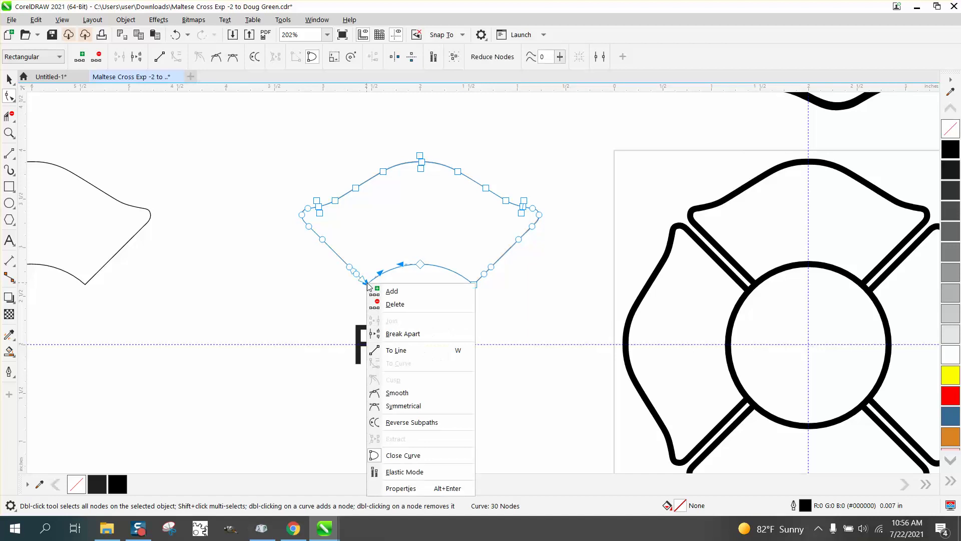
pyautogui.click(420, 334)
pyautogui.click(473, 284)
pyautogui.rightClick(474, 286)
# Delete the extra segments with Virtual Segment Delete, leaving only the 1.097 × 0.211 in lower arc
pyautogui.click(511, 335)
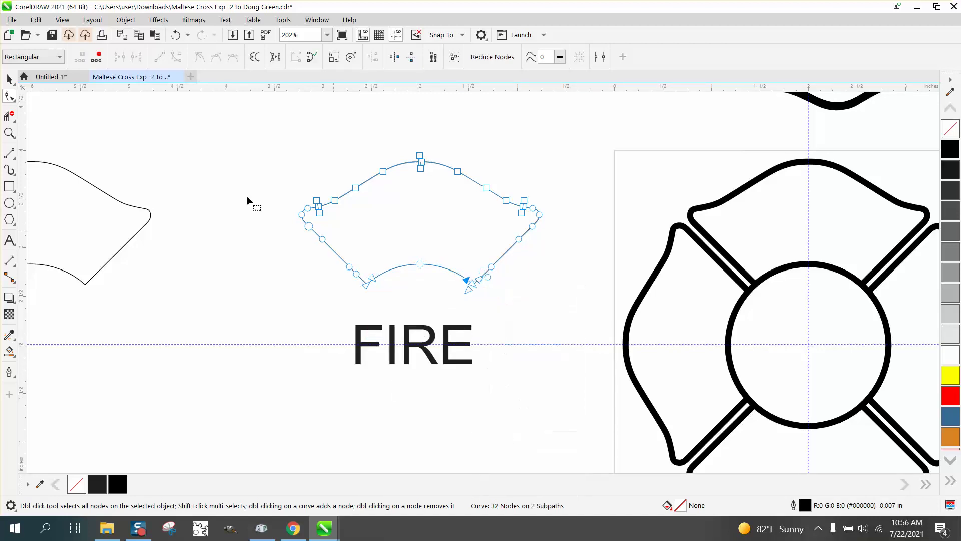
pyautogui.click(9, 116)
pyautogui.moveTo(357, 168); pyautogui.dragTo(410, 200)
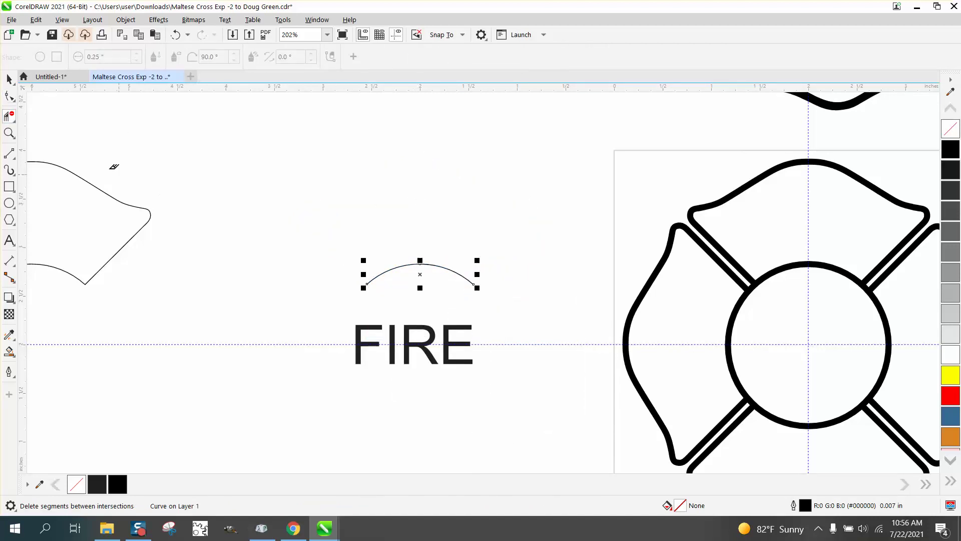
pyautogui.click(9, 78)
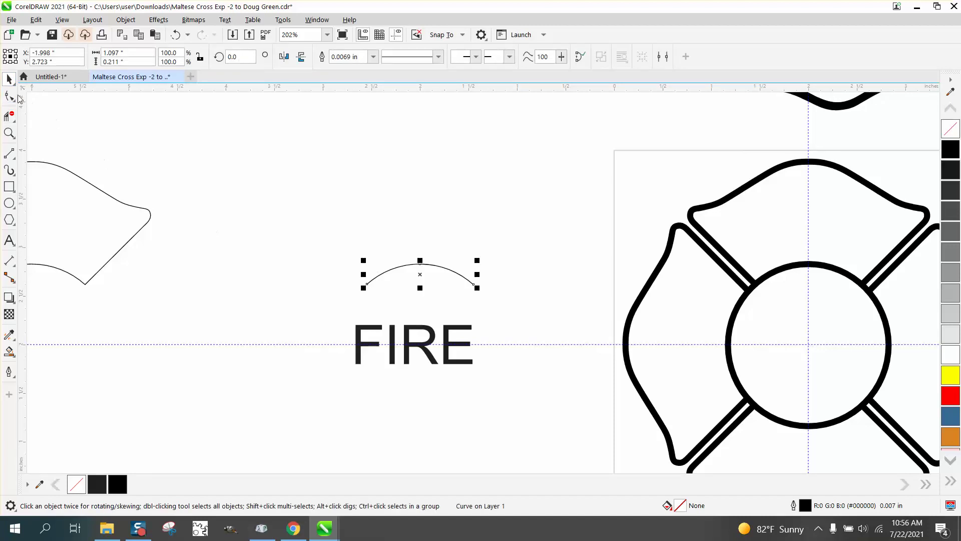
pyautogui.click(9, 96)
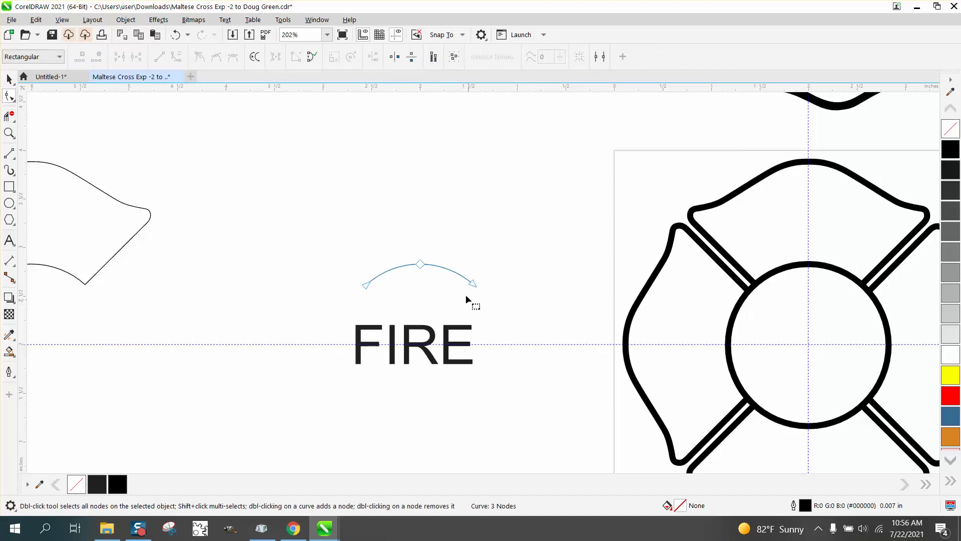
pyautogui.click(9, 78)
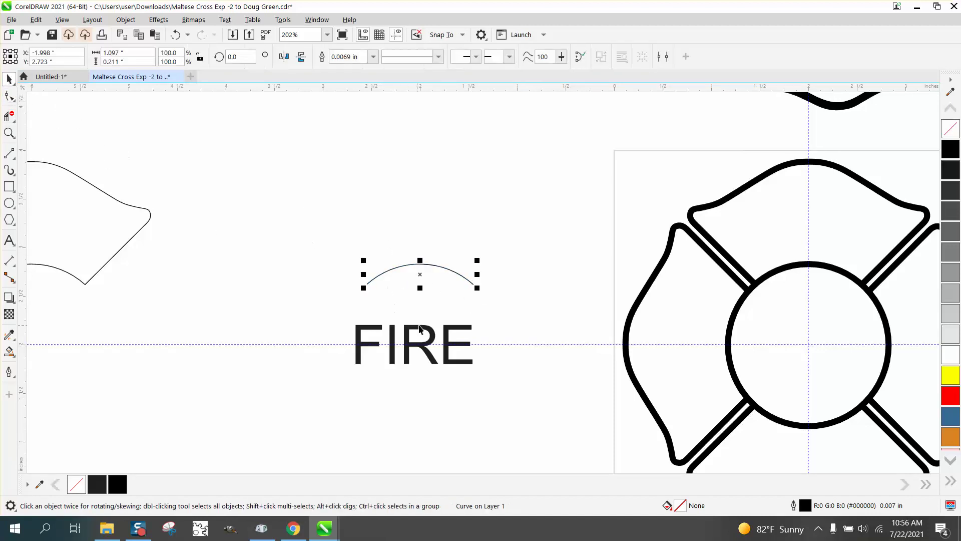
# Move FIRE above the trimmed arc and fit it to the arc so it curves upward
pyautogui.moveTo(424, 332); pyautogui.dragTo(425, 208)
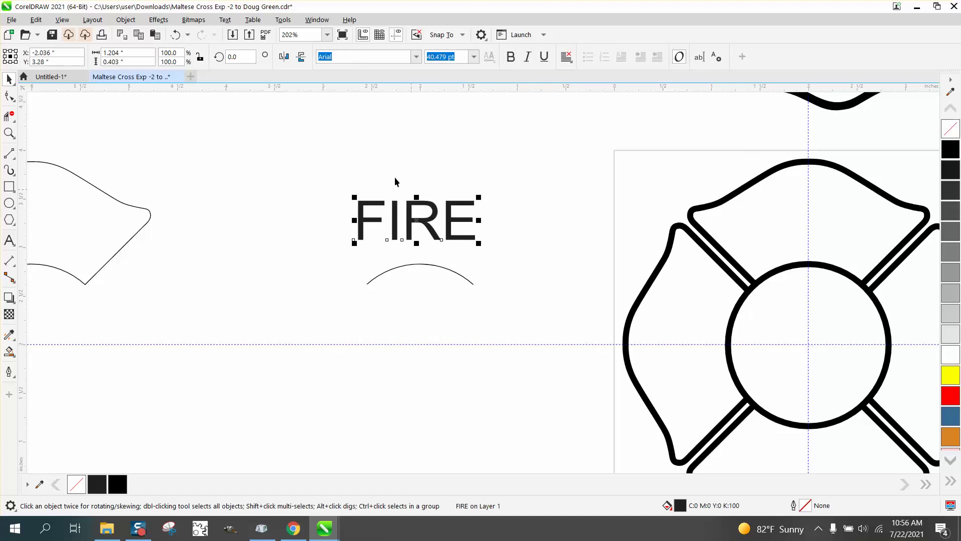
pyautogui.click(225, 19)
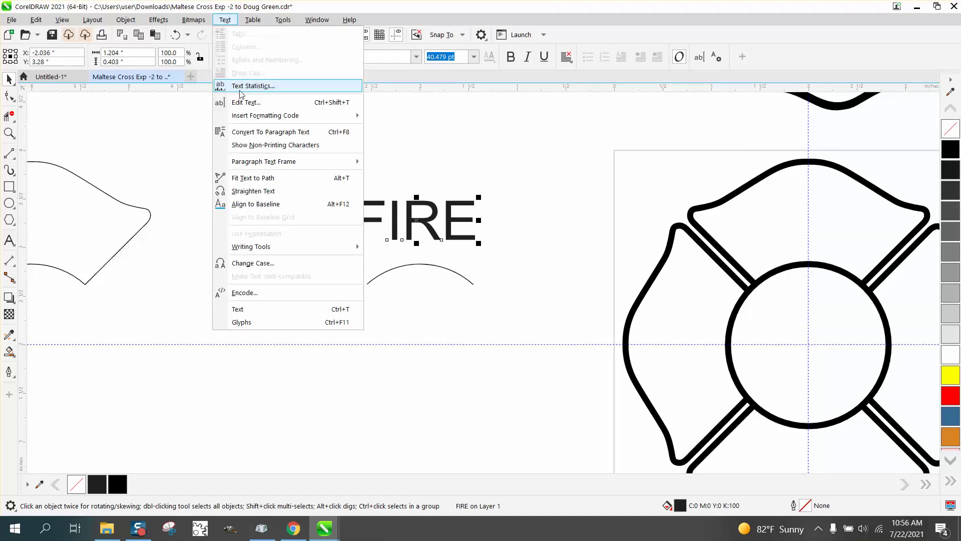
pyautogui.click(260, 179)
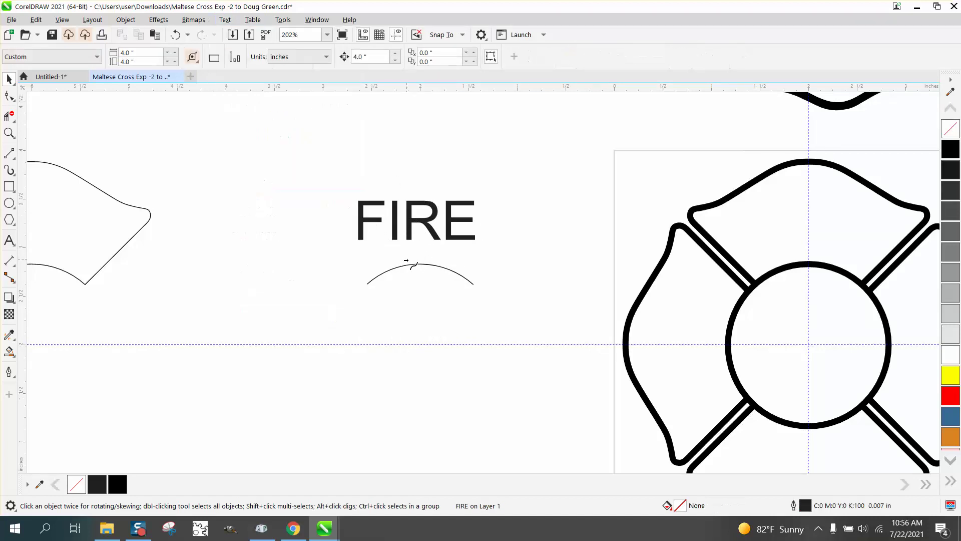
pyautogui.click(368, 283)
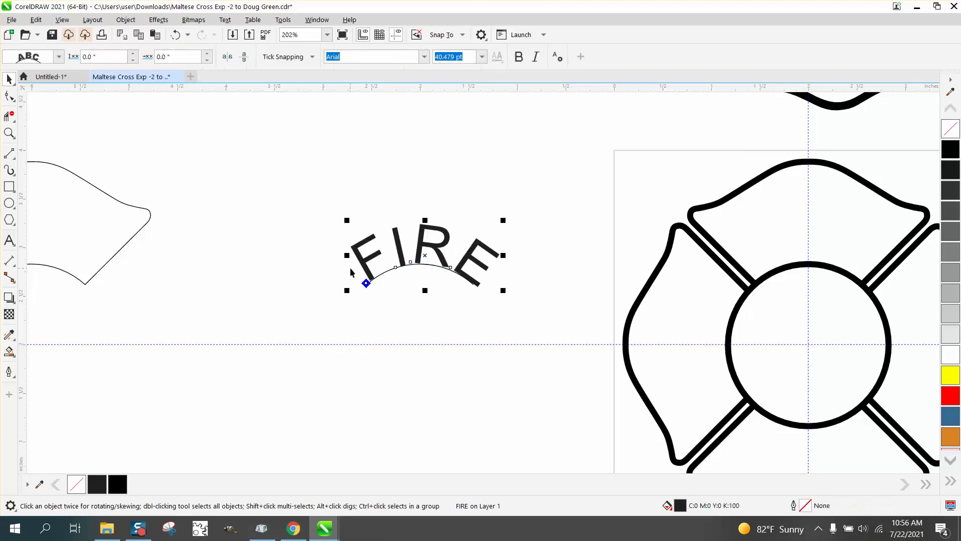
pyautogui.scroll(-1, 350, 279)
pyautogui.scroll(-1, 353, 278)
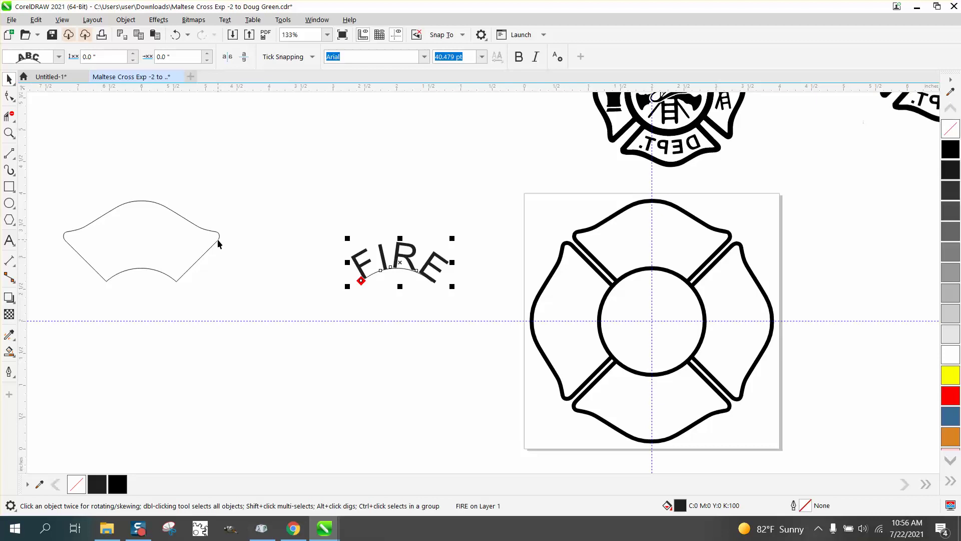
pyautogui.moveTo(299, 215); pyautogui.dragTo(482, 326)
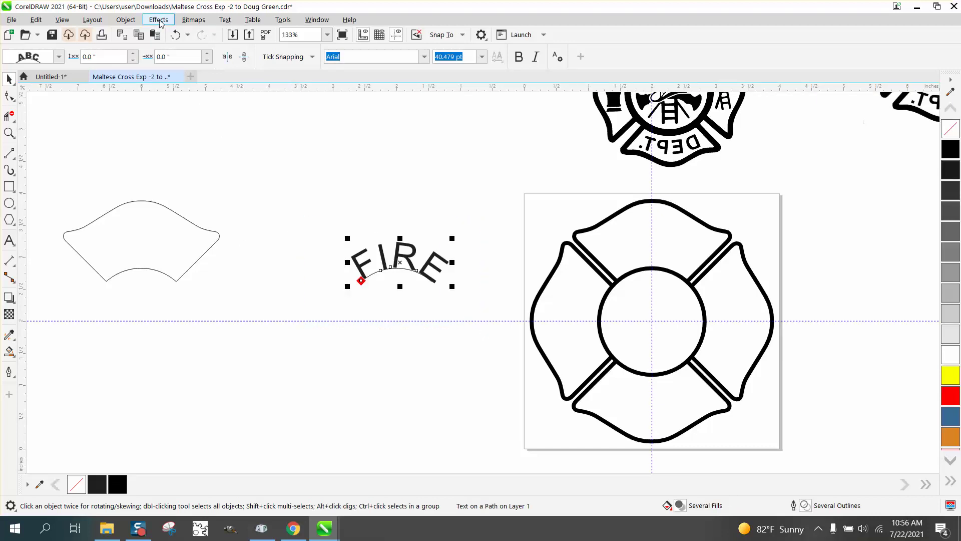
# Break the curved FIRE text apart from its arc and move it into the cross's top arm
pyautogui.click(125, 19)
pyautogui.click(140, 289)
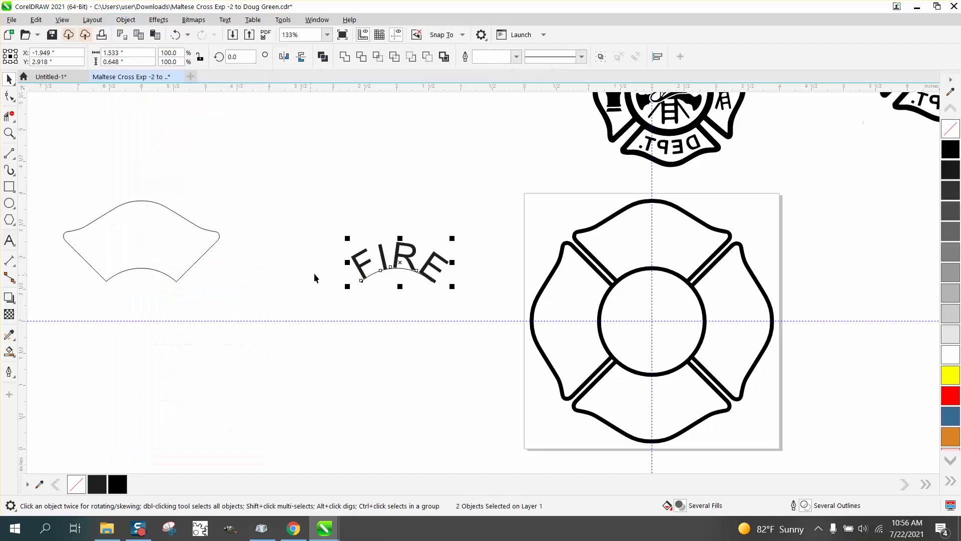
pyautogui.click(347, 230)
pyautogui.click(366, 252)
pyautogui.press('Left')
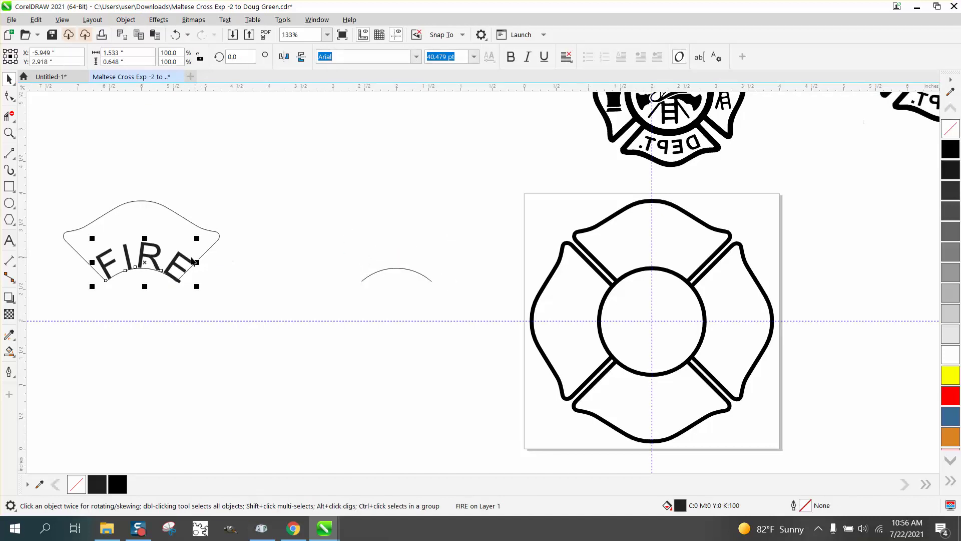
pyautogui.moveTo(145, 263); pyautogui.dragTo(146, 245)
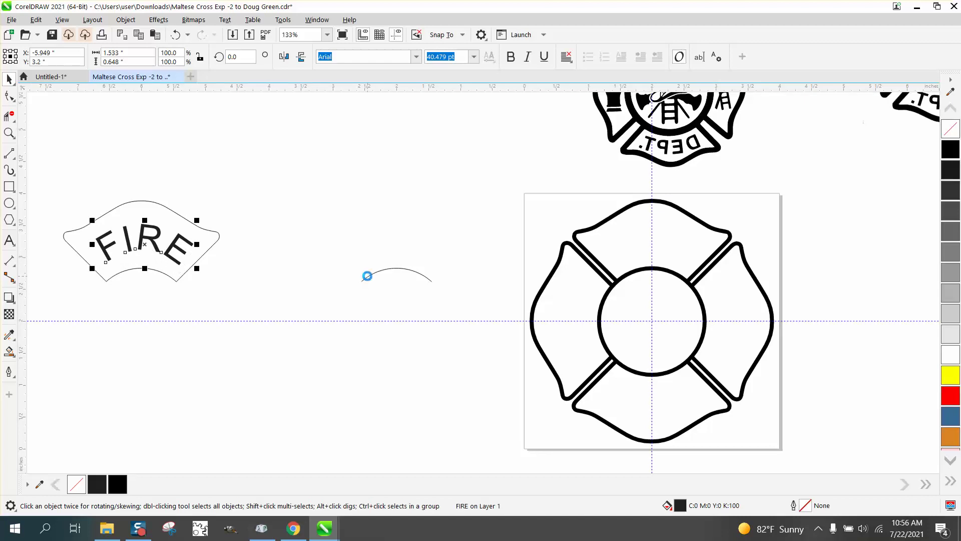
pyautogui.press('Right')
pyautogui.press('Right')
pyautogui.click(334, 282)
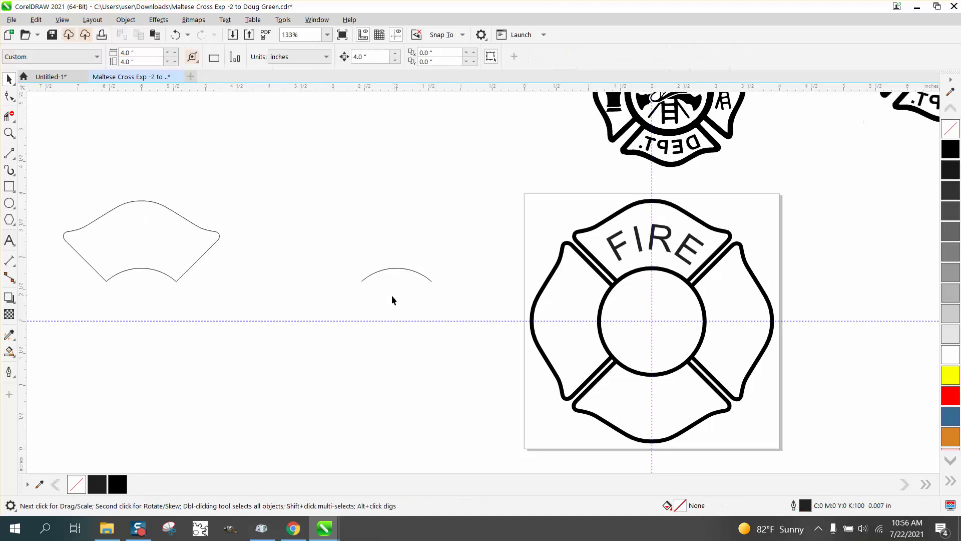
# Make the arched FIRE text bold and delete the leftover arm outline and arc
pyautogui.scroll(-2, 338, 296)
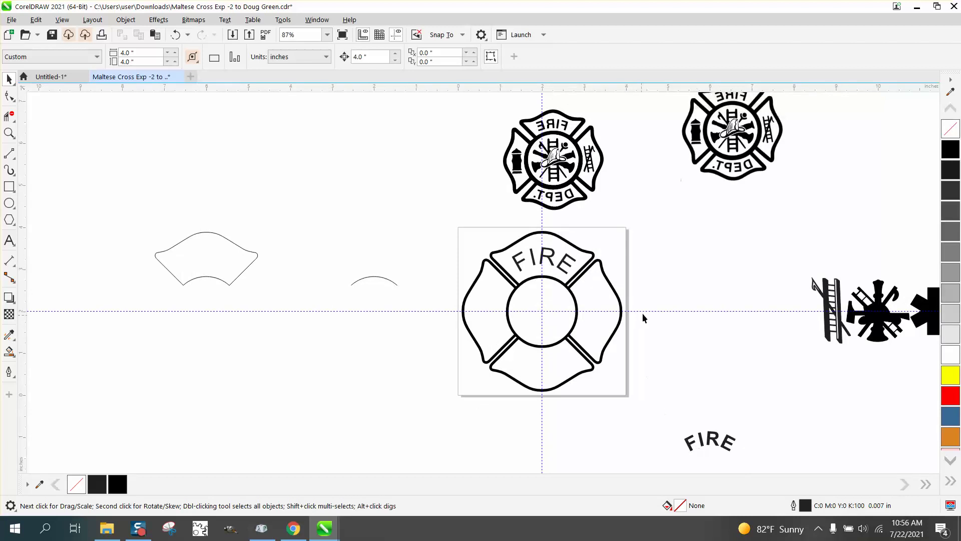
pyautogui.click(552, 256)
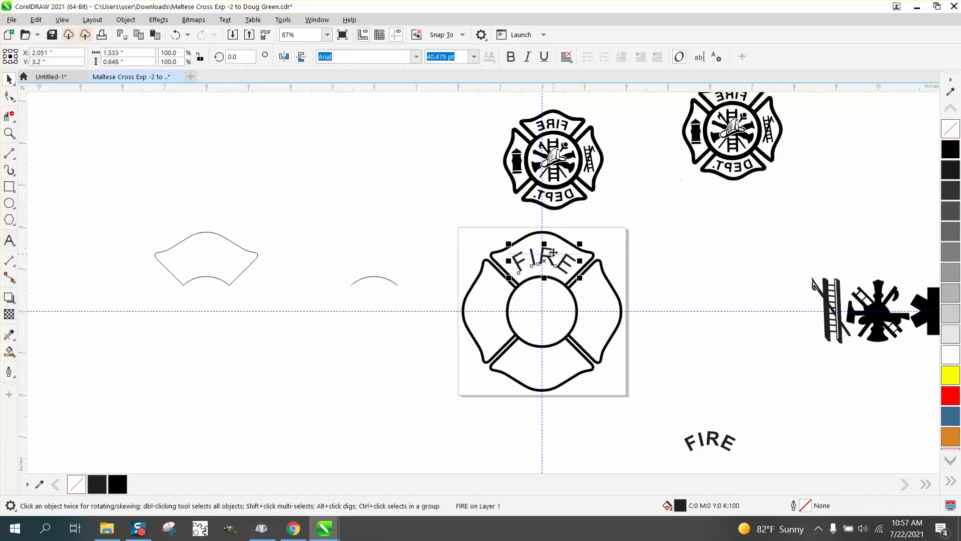
pyautogui.rightClick(512, 58)
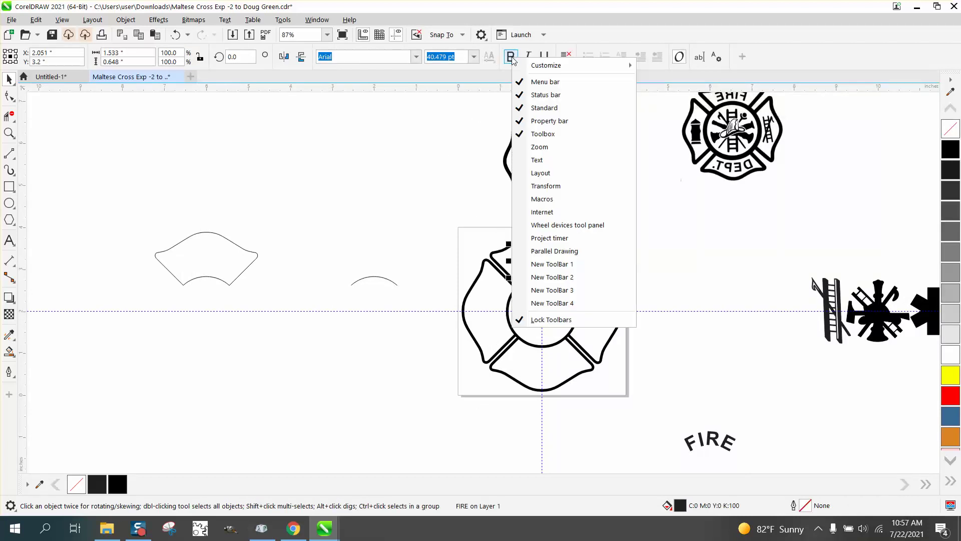
pyautogui.click(480, 95)
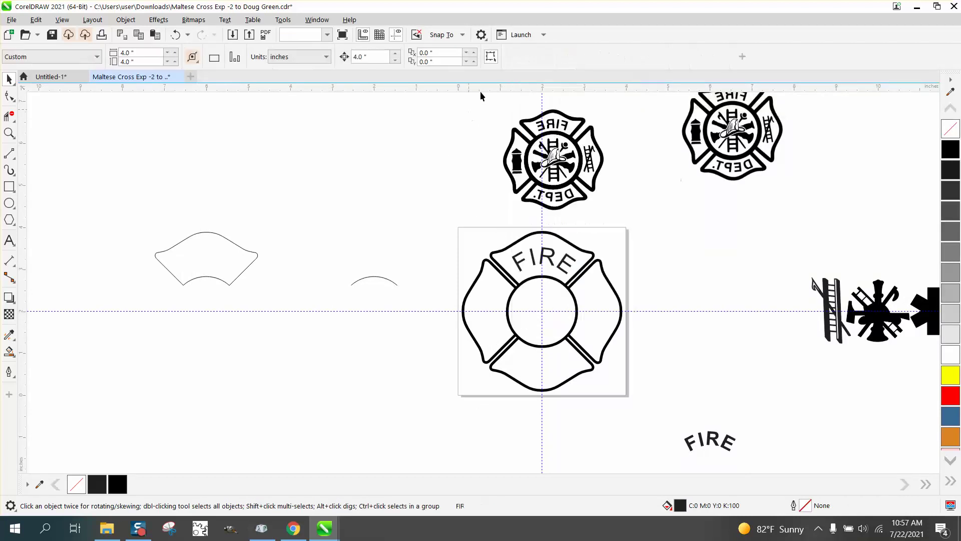
pyautogui.click(554, 256)
pyautogui.click(512, 58)
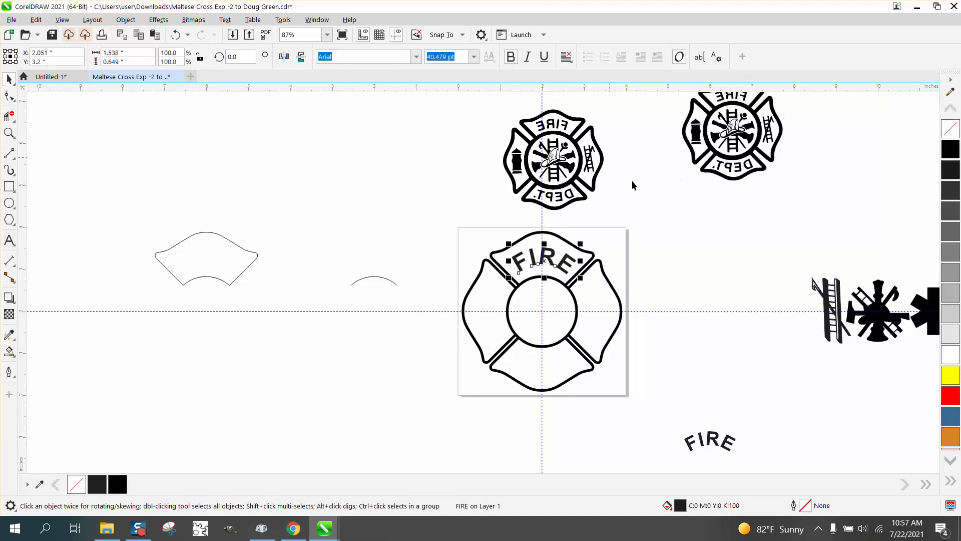
pyautogui.click(681, 225)
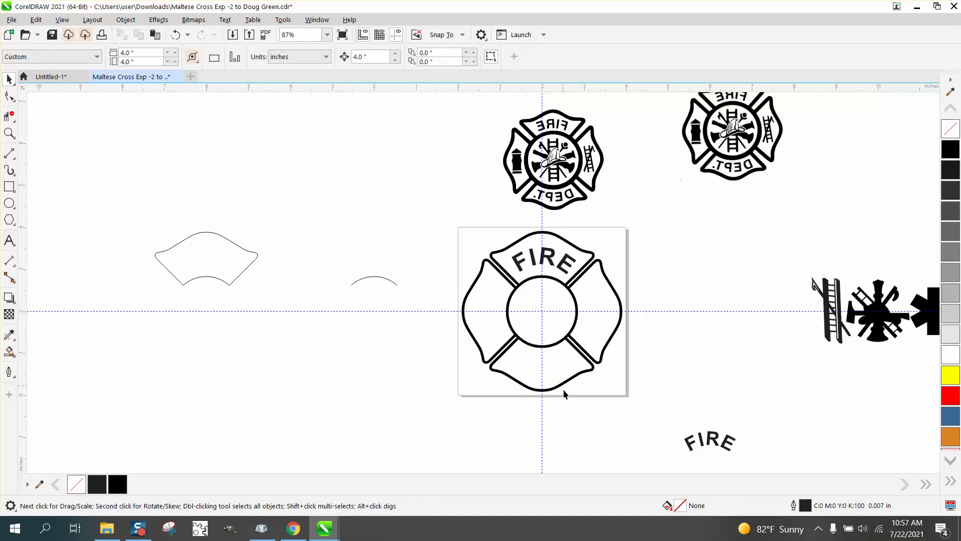
pyautogui.moveTo(144, 217); pyautogui.dragTo(402, 321)
pyautogui.press('Delete')
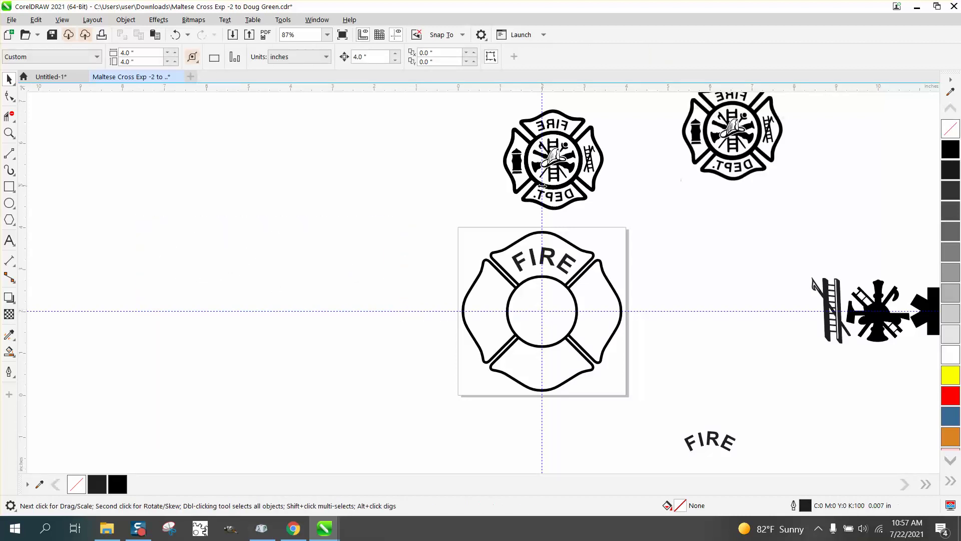
# Move the ladder into the cross's left arm and scale it down to 83.4%
pyautogui.scroll(-1, 803, 303)
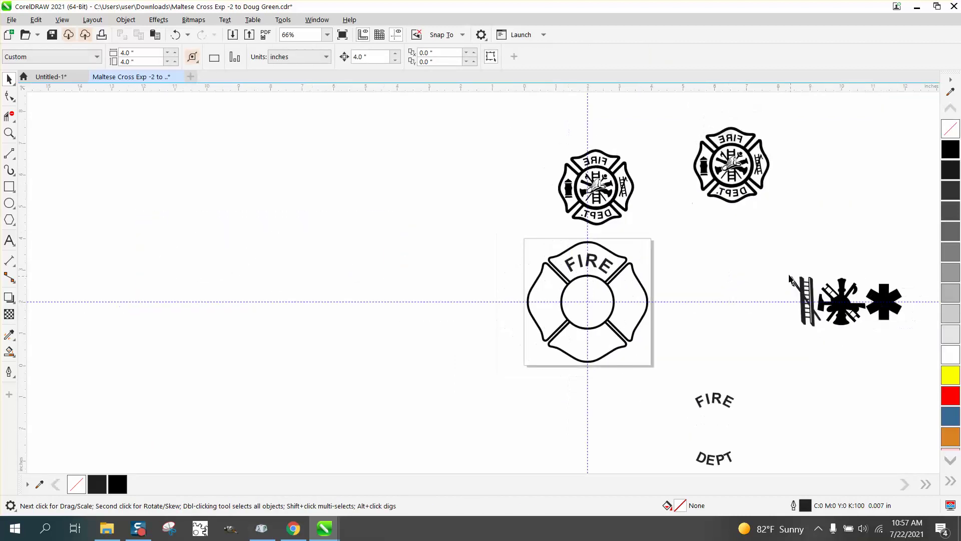
pyautogui.moveTo(784, 264); pyautogui.dragTo(815, 328)
pyautogui.click(811, 316)
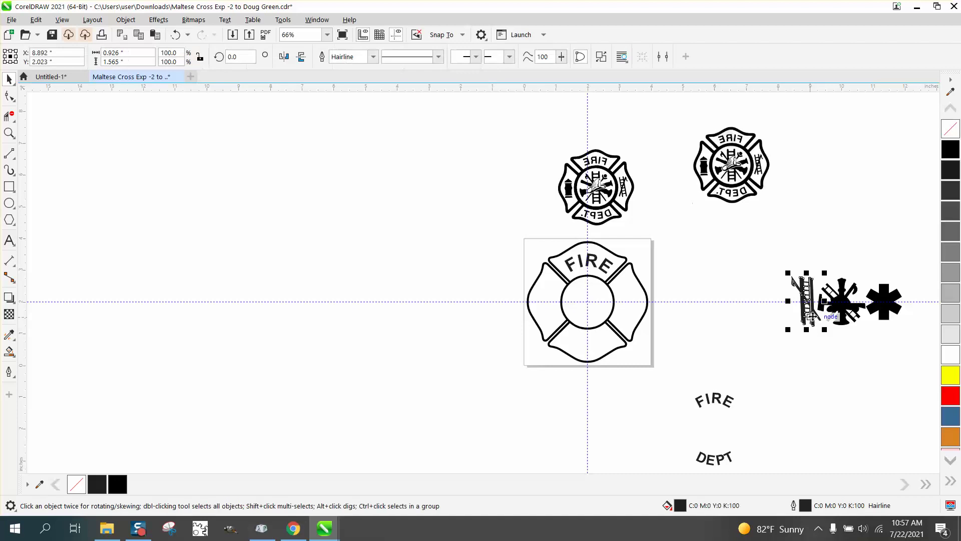
pyautogui.press('Left')
pyautogui.press('Left')
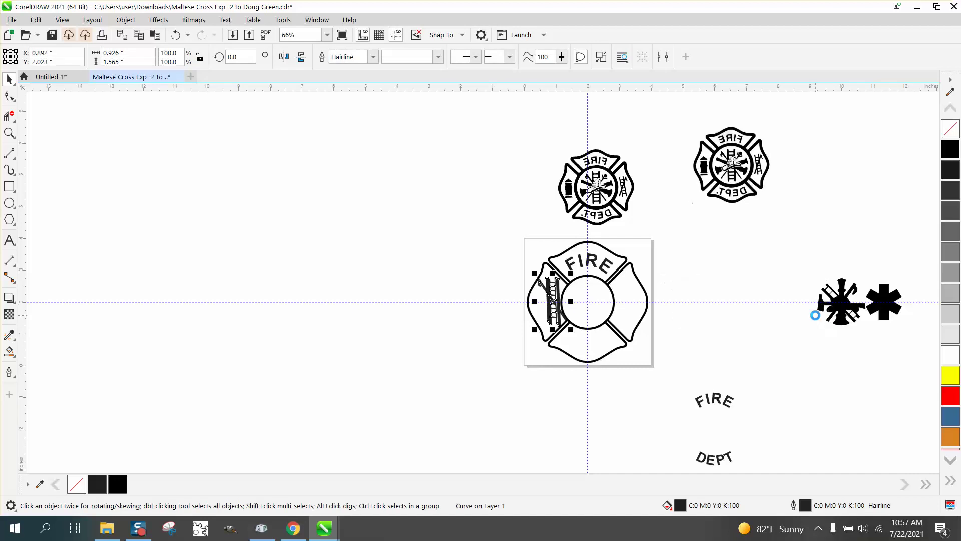
pyautogui.click(9, 132)
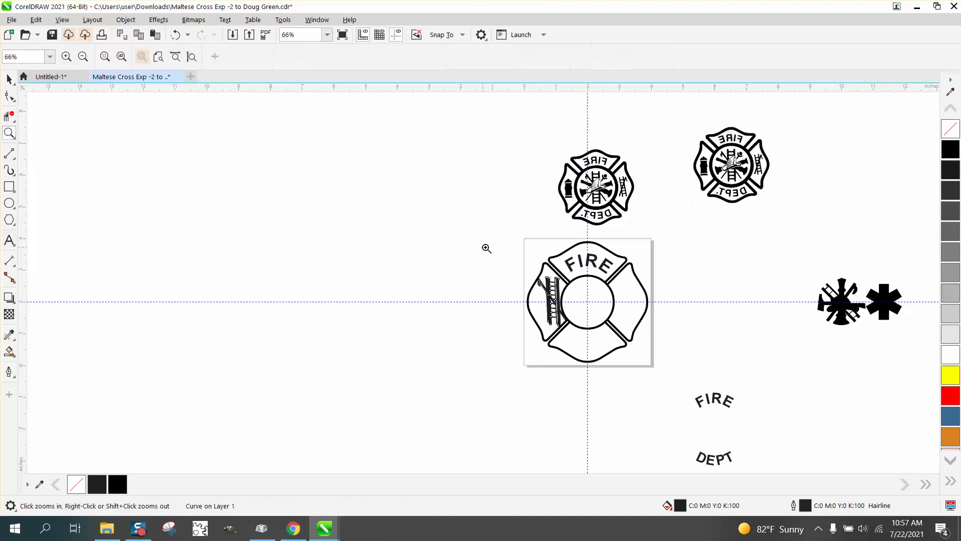
pyautogui.moveTo(499, 249); pyautogui.dragTo(673, 378)
pyautogui.click(9, 79)
pyautogui.moveTo(429, 172); pyautogui.dragTo(417, 185)
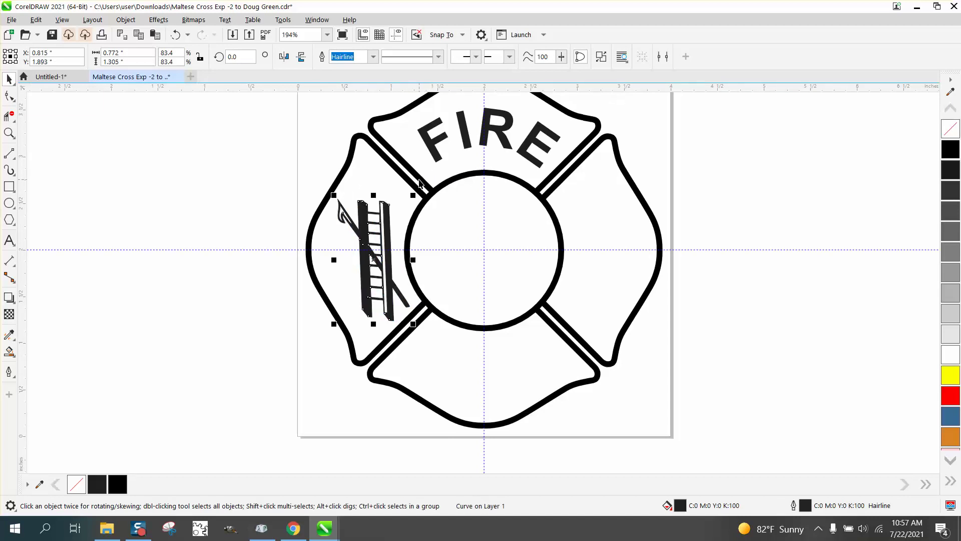
pyautogui.moveTo(374, 258); pyautogui.dragTo(374, 252)
pyautogui.scroll(-2, 305, 195)
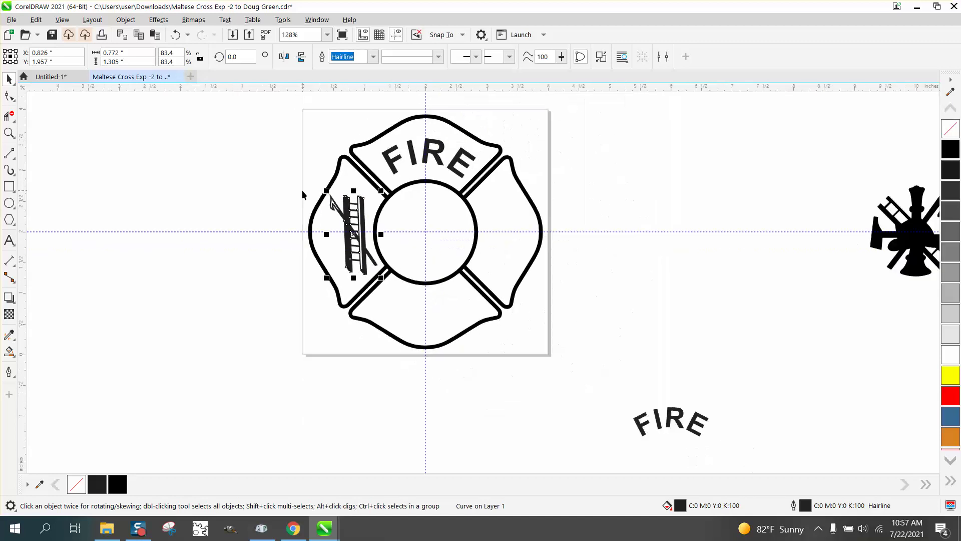
# Move the star of life onto the cross with no fill and a black outline
pyautogui.click(842, 209)
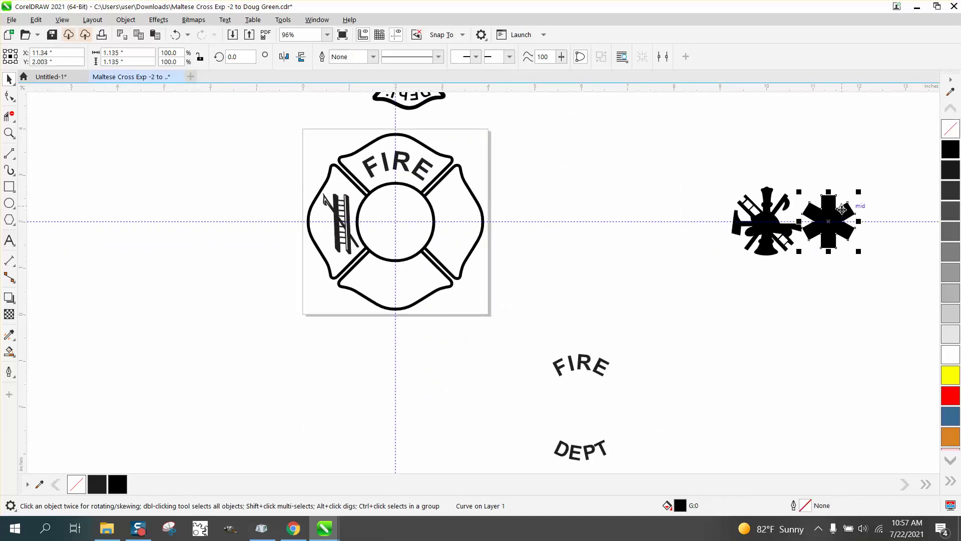
pyautogui.press('Left')
pyautogui.press('Left')
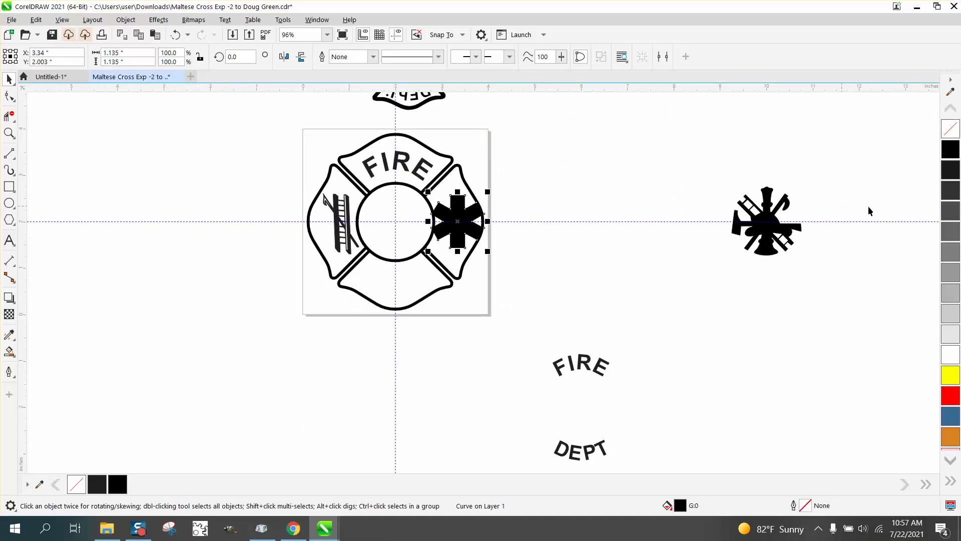
pyautogui.click(950, 129)
pyautogui.rightClick(950, 149)
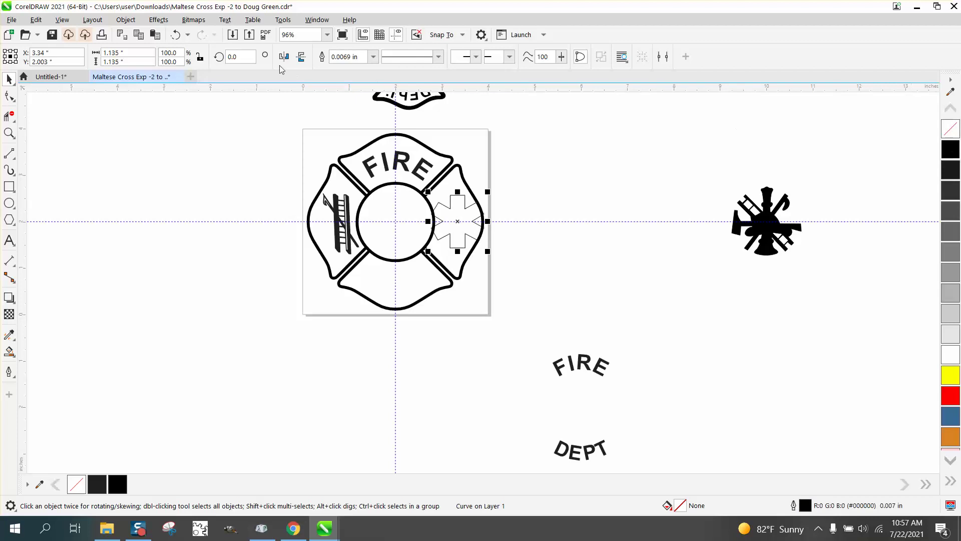
# Try a black inside contour at 0.2" offset, undo it, and move the star right of the cross
pyautogui.click(158, 19)
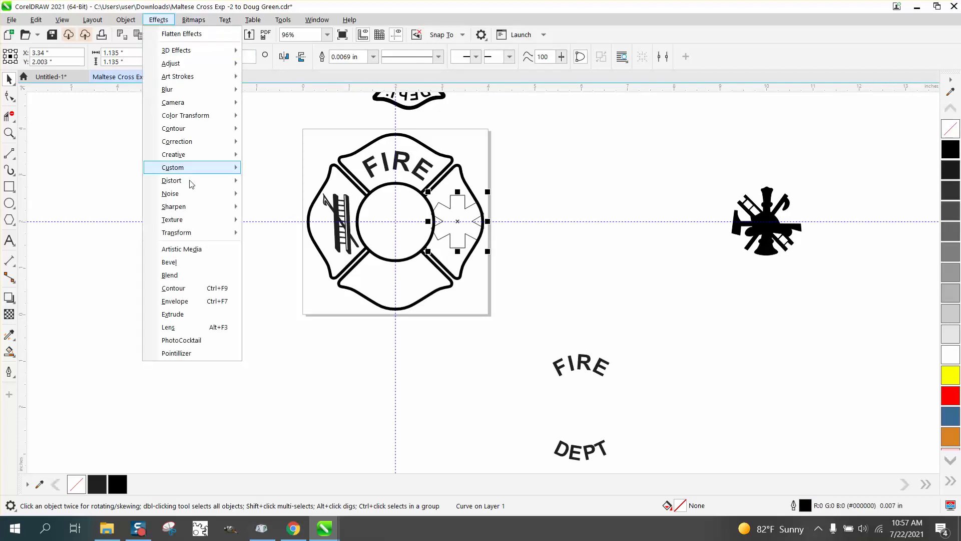
pyautogui.click(188, 288)
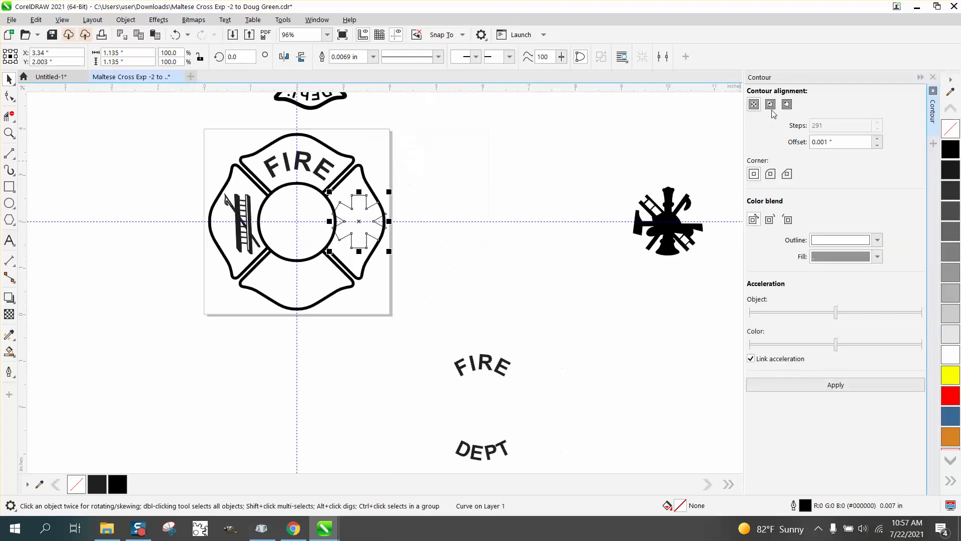
pyautogui.click(772, 107)
pyautogui.moveTo(835, 142); pyautogui.dragTo(806, 144)
pyautogui.write('.')
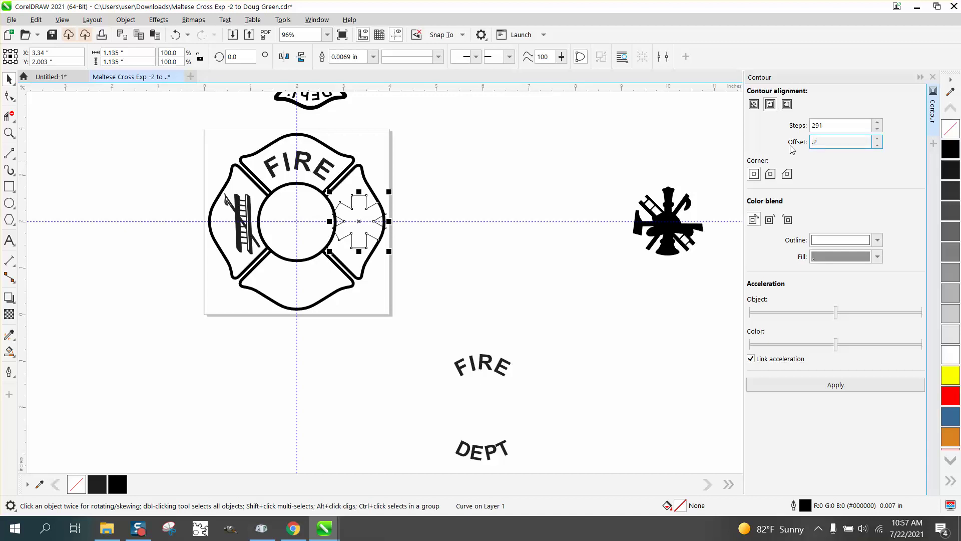
pyautogui.write('2')
pyautogui.click(877, 240)
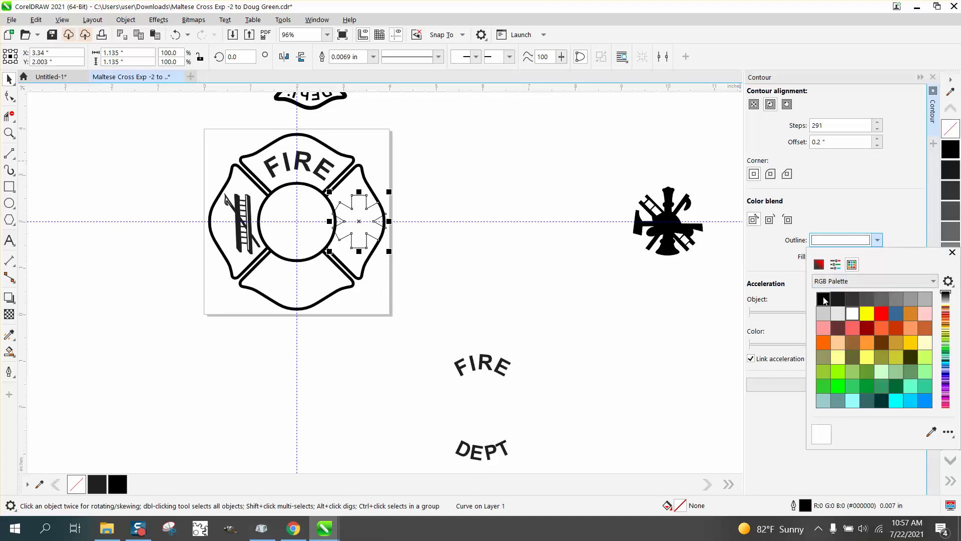
pyautogui.click(824, 299)
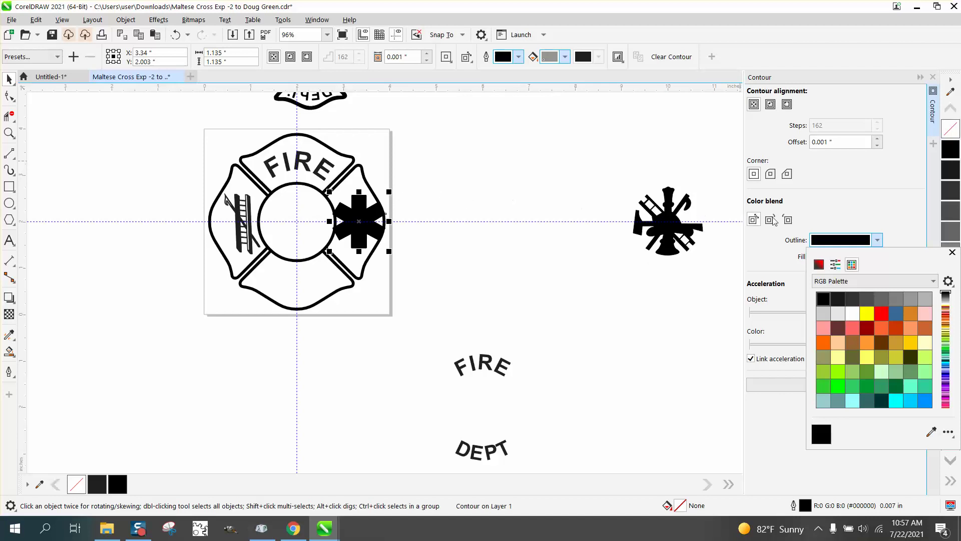
pyautogui.click(952, 252)
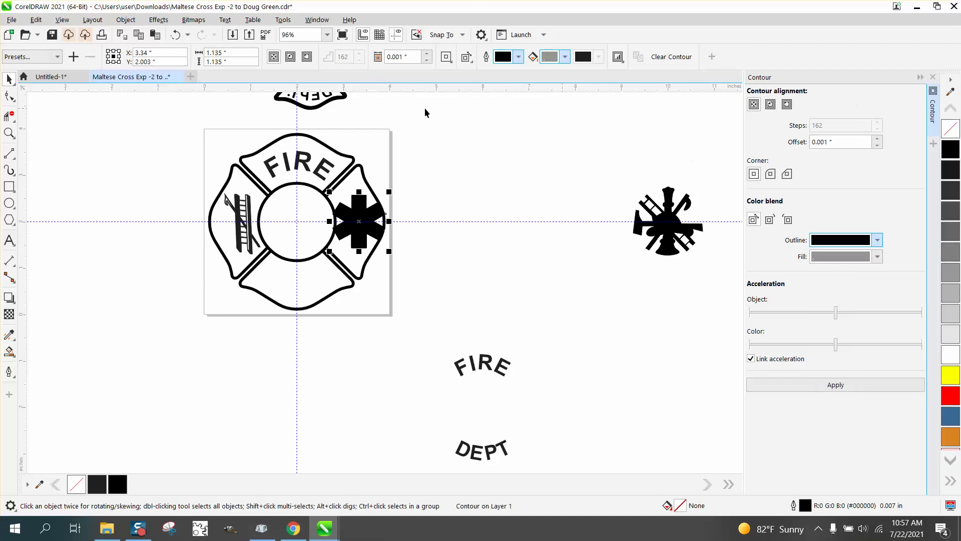
pyautogui.click(175, 34)
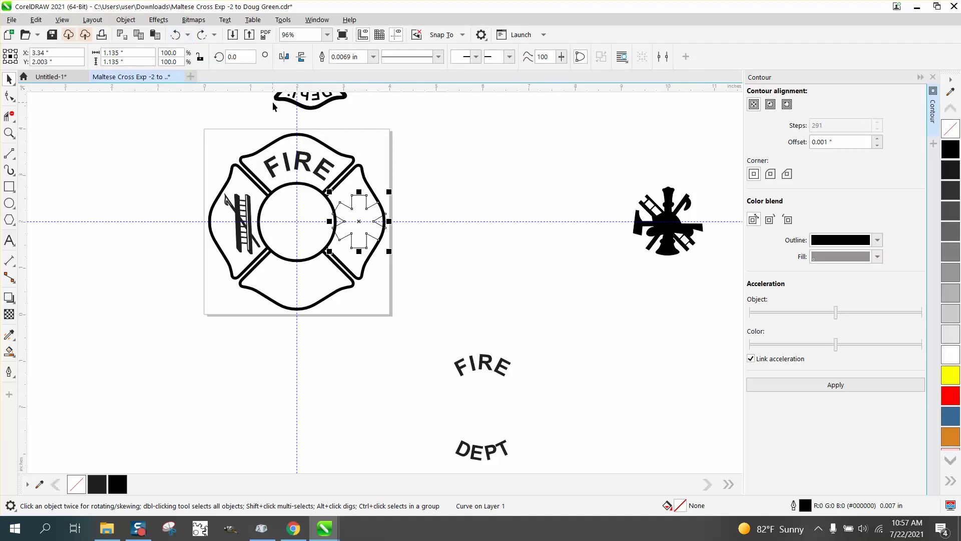
pyautogui.press('Right')
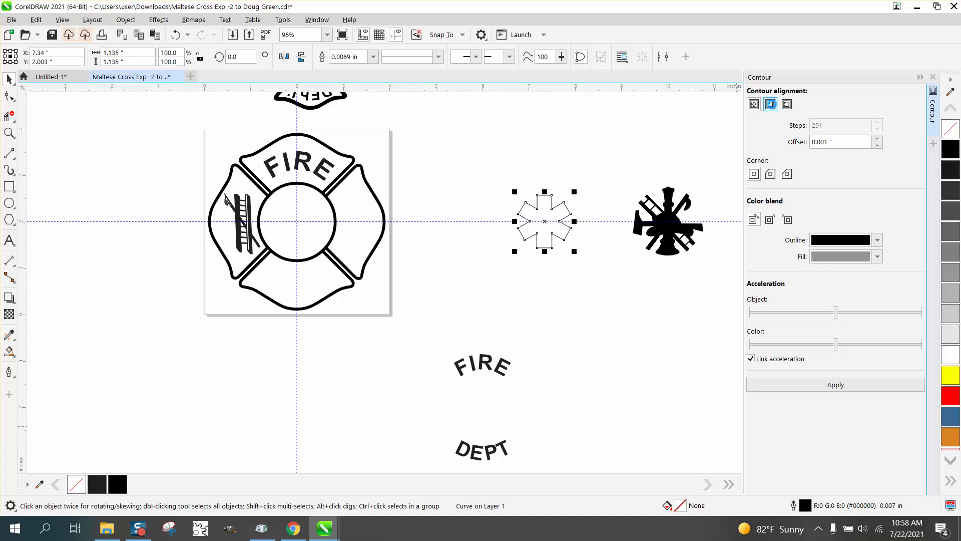
pyautogui.click(772, 104)
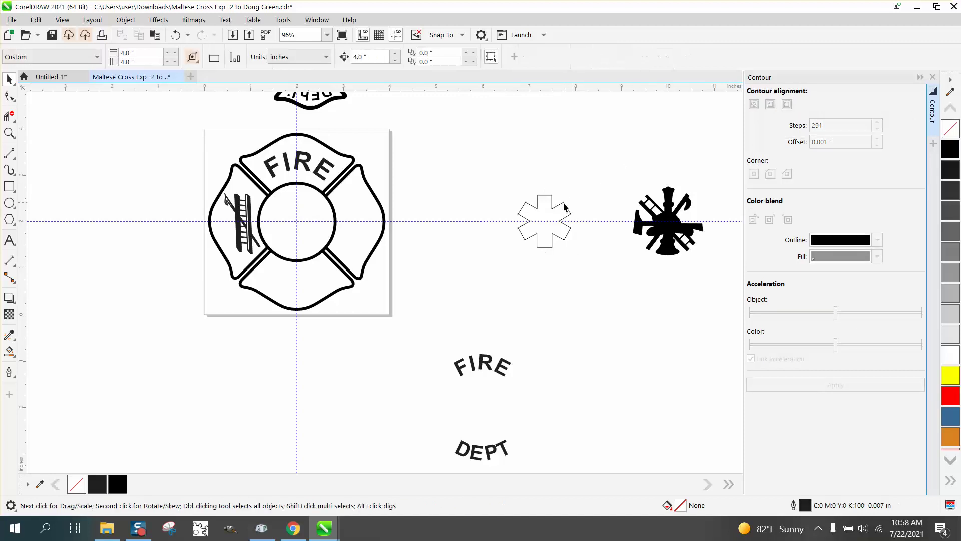
pyautogui.click(771, 105)
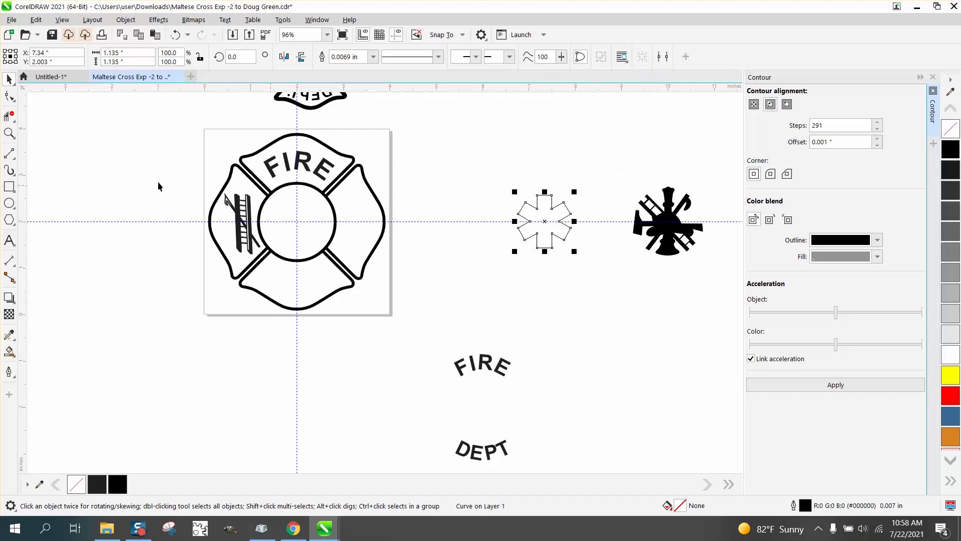
pyautogui.click(9, 186)
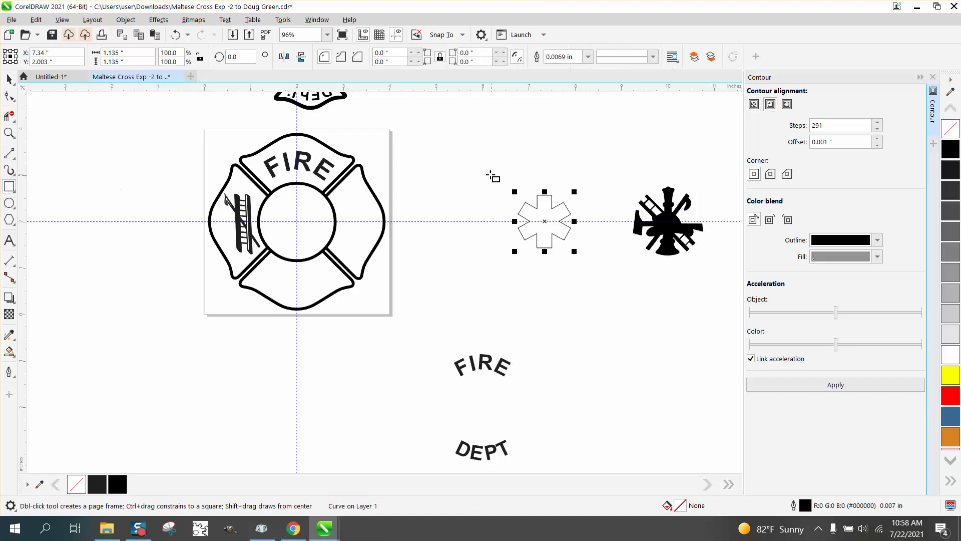
pyautogui.moveTo(490, 176); pyautogui.dragTo(618, 276)
pyautogui.click(950, 375)
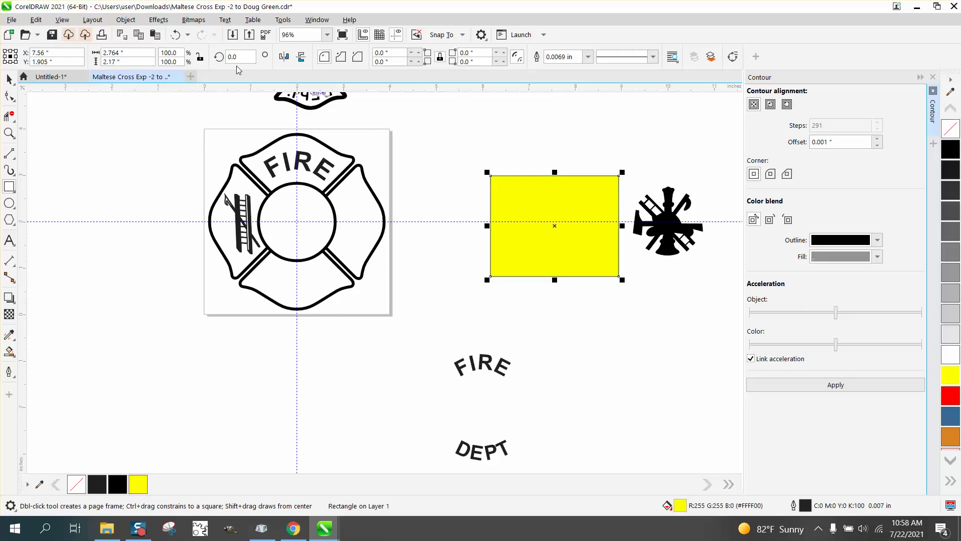
pyautogui.click(125, 19)
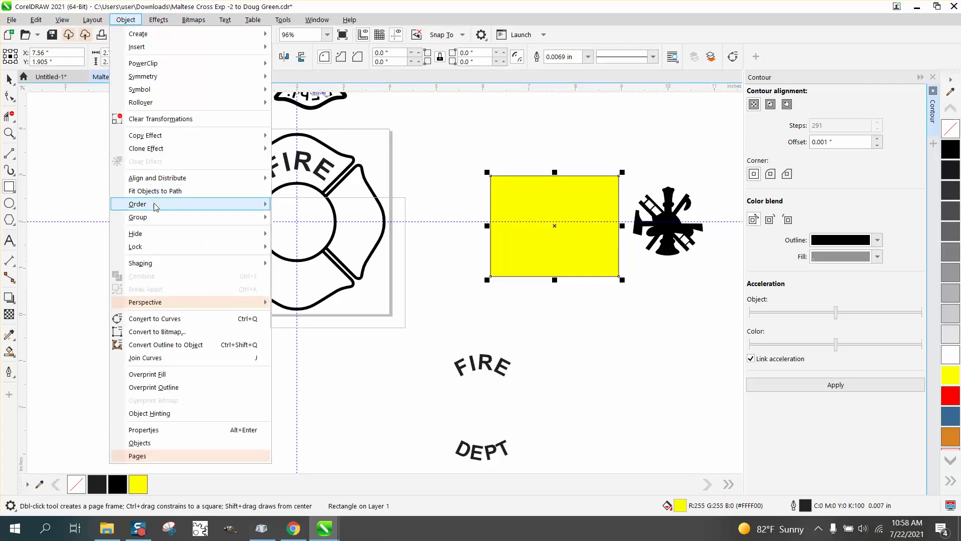
pyautogui.moveTo(155, 206)
pyautogui.click(304, 218)
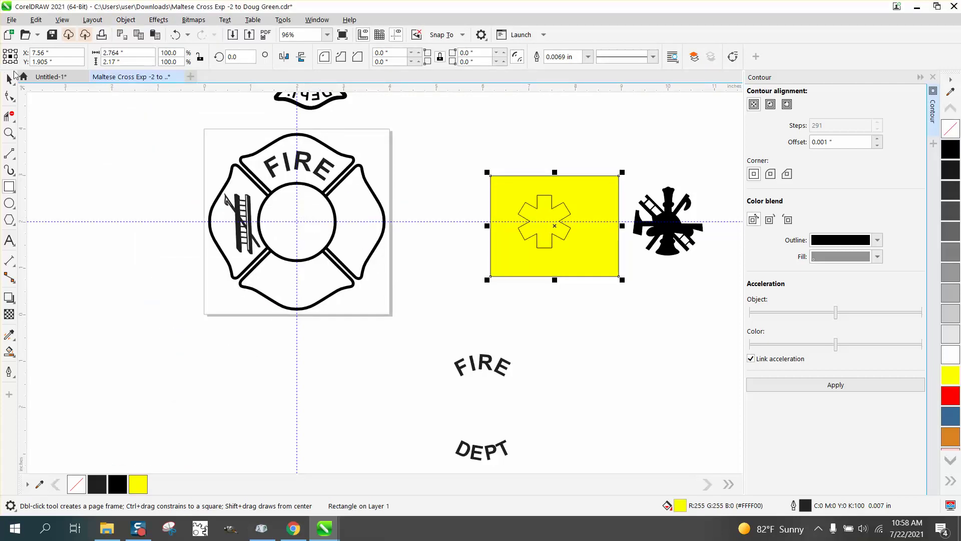
pyautogui.click(10, 79)
pyautogui.press('Delete')
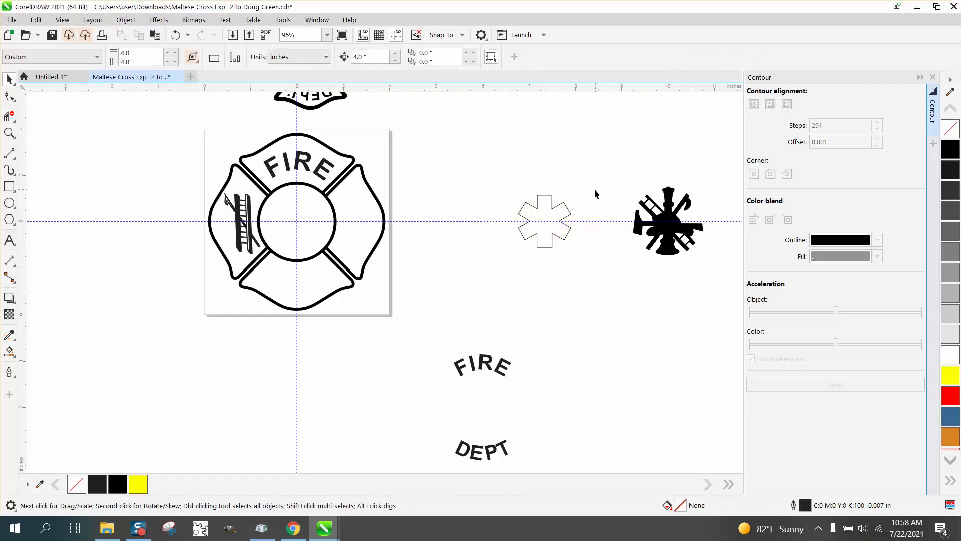
pyautogui.click(562, 209)
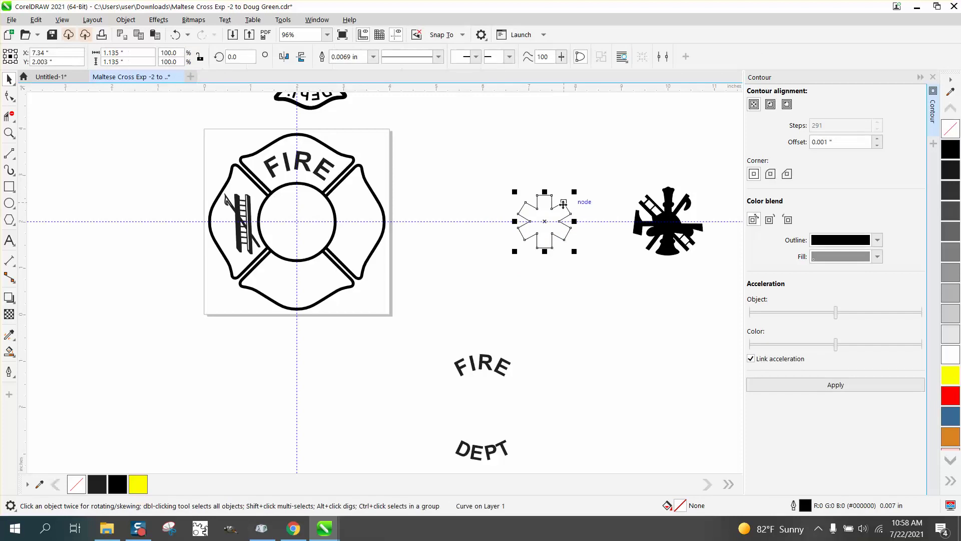
# Smart Fill a copy of the star, move it down-right, and make it unfilled with black outline
pyautogui.click(771, 105)
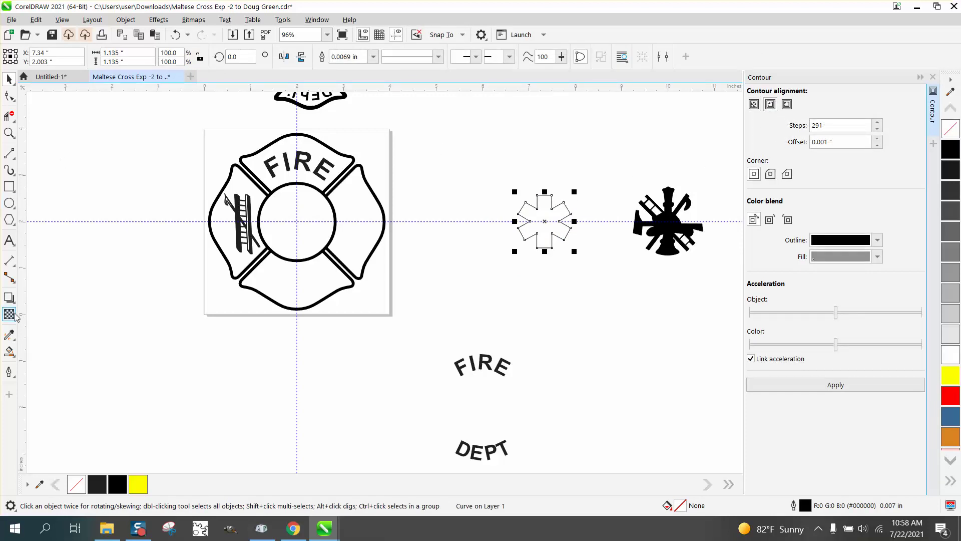
pyautogui.click(11, 353)
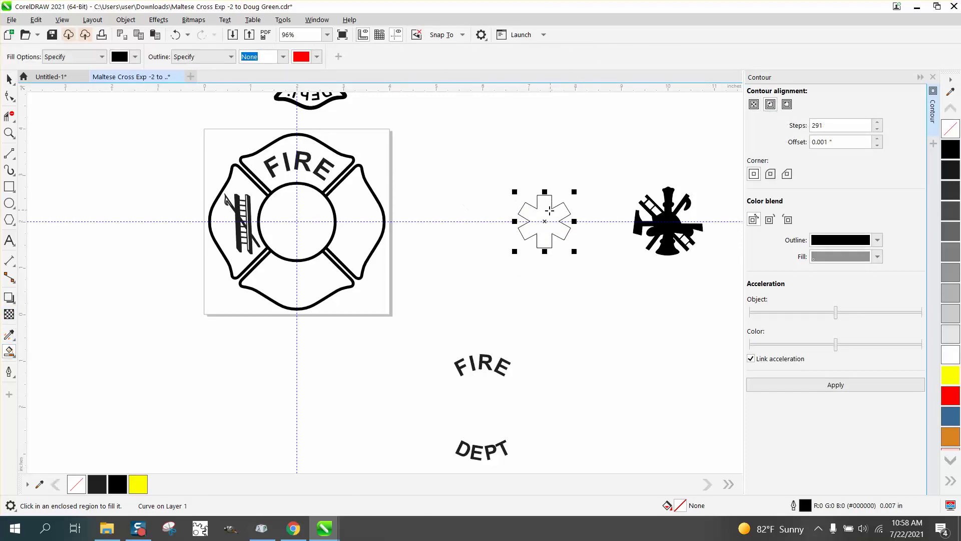
pyautogui.click(547, 211)
pyautogui.press('Down')
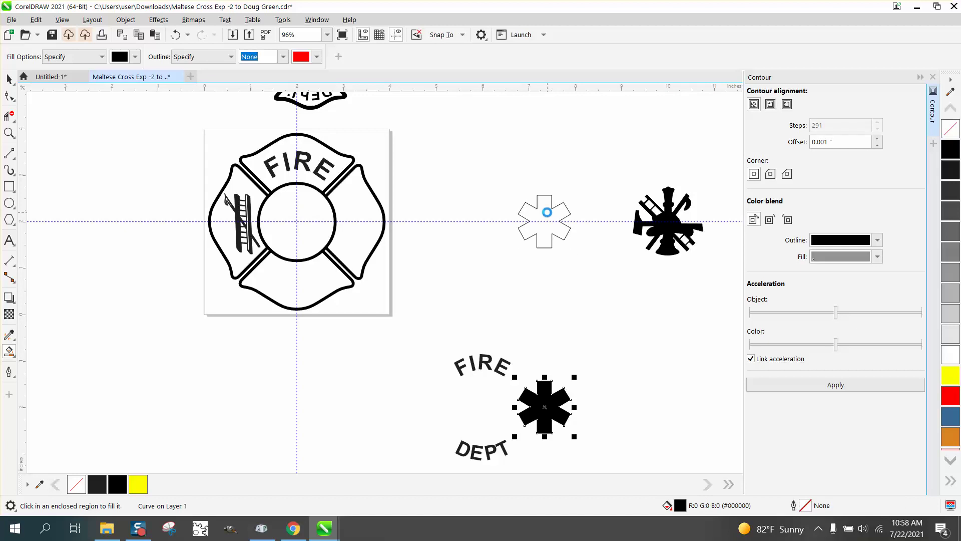
pyautogui.press('Right')
pyautogui.scroll(-1, 654, 456)
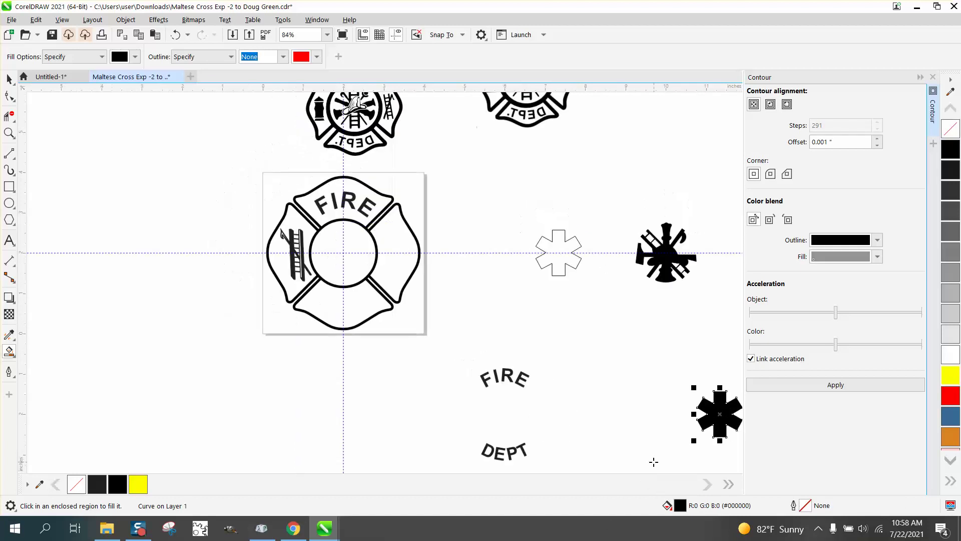
pyautogui.click(951, 129)
pyautogui.rightClick(950, 149)
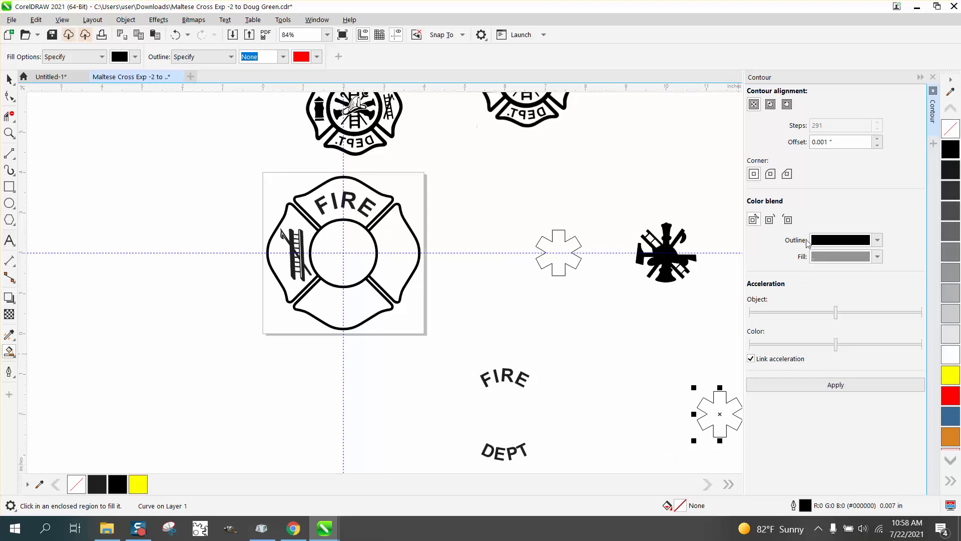
# Apply an inside contour to the star copy with 1 step and 0.02" offset
pyautogui.click(770, 104)
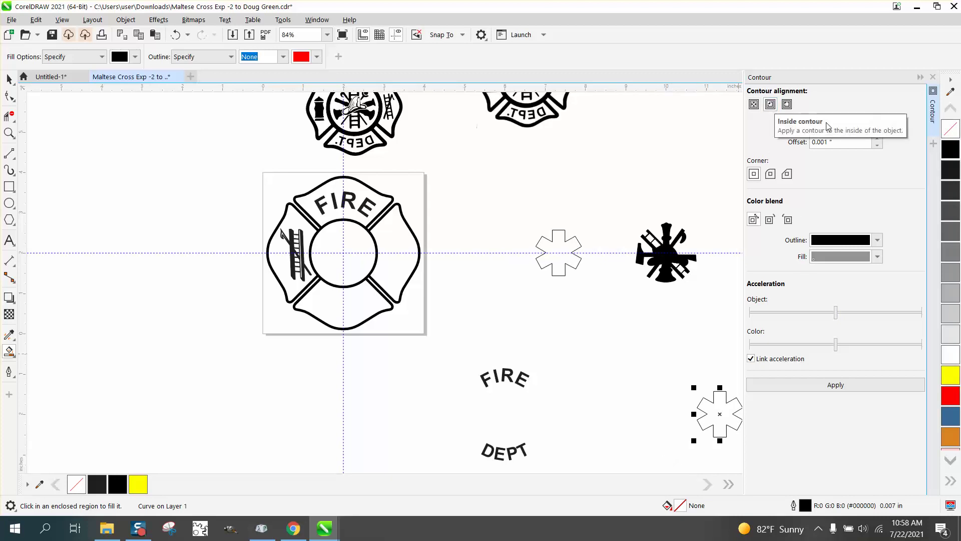
pyautogui.moveTo(831, 125); pyautogui.dragTo(795, 127)
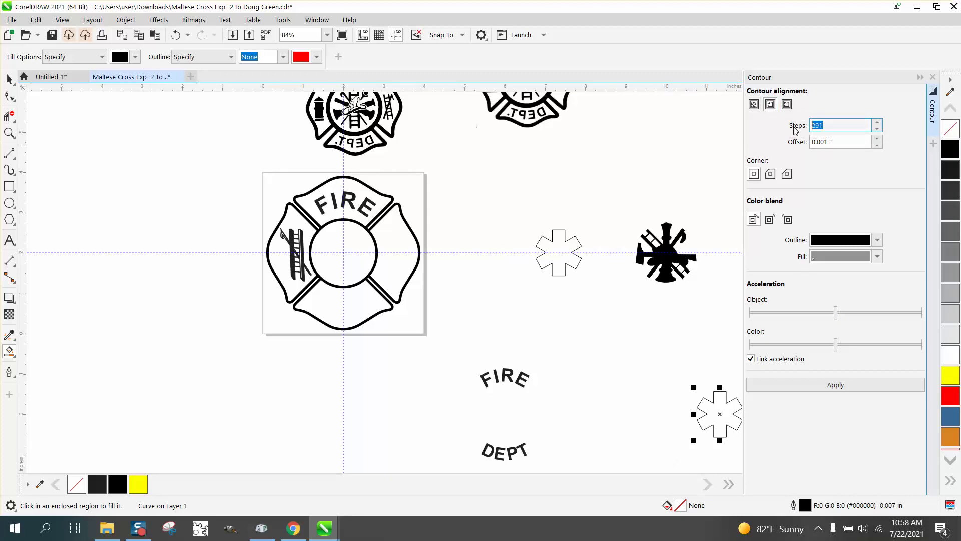
pyautogui.write('1')
pyautogui.press('Tab')
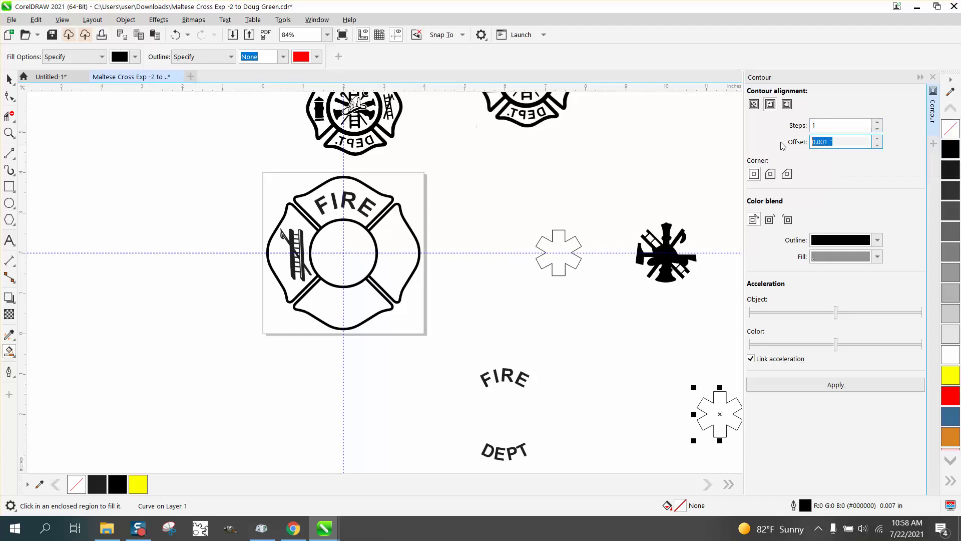
pyautogui.write('.2')
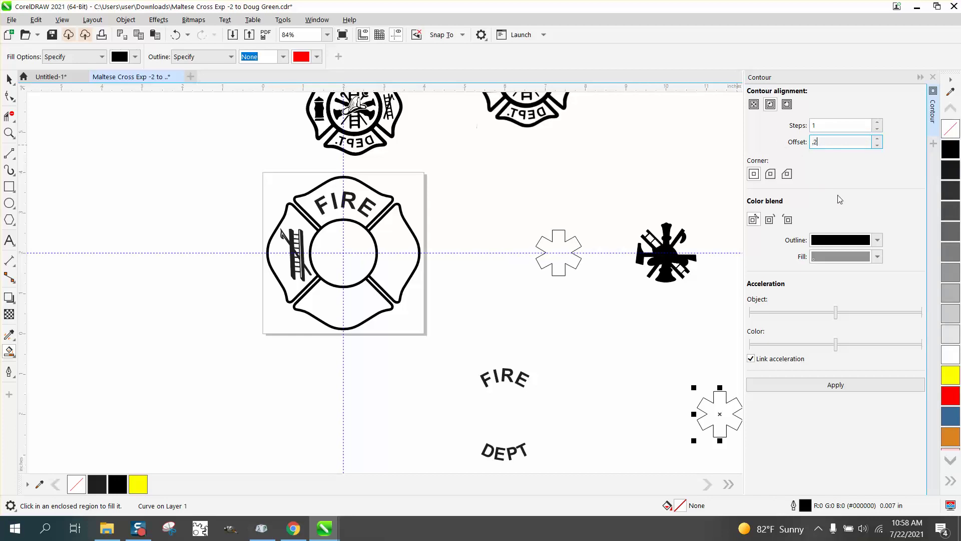
pyautogui.click(850, 390)
pyautogui.click(500, 293)
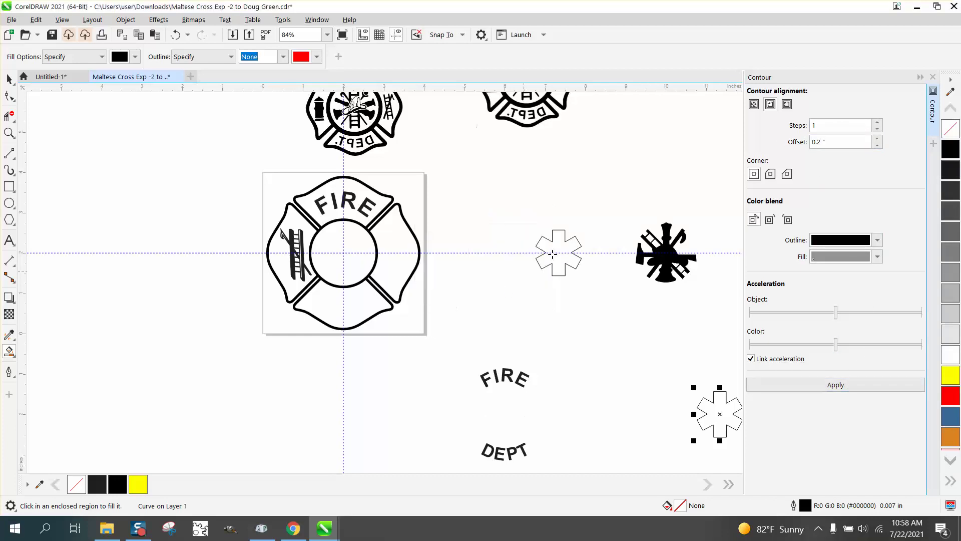
pyautogui.press('Tab')
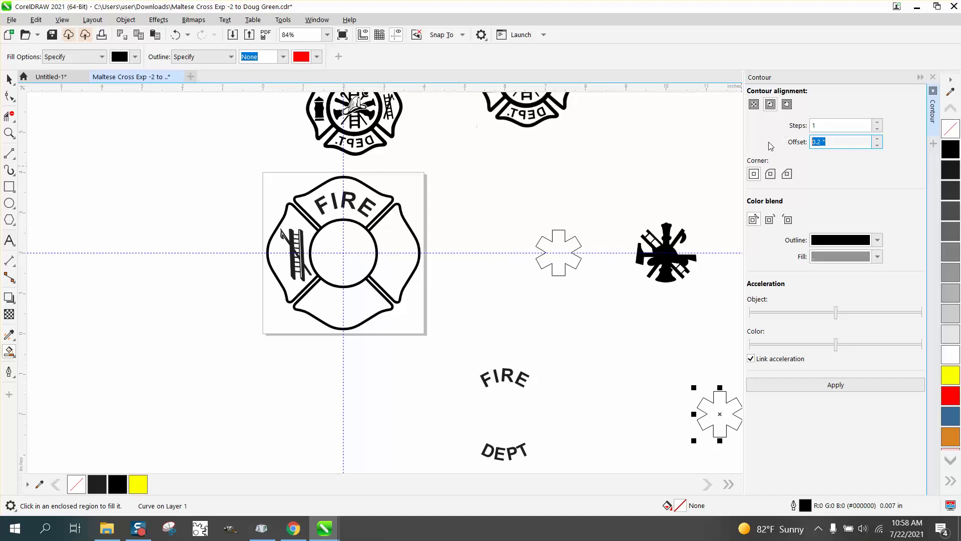
pyautogui.write('.02')
pyautogui.click(836, 386)
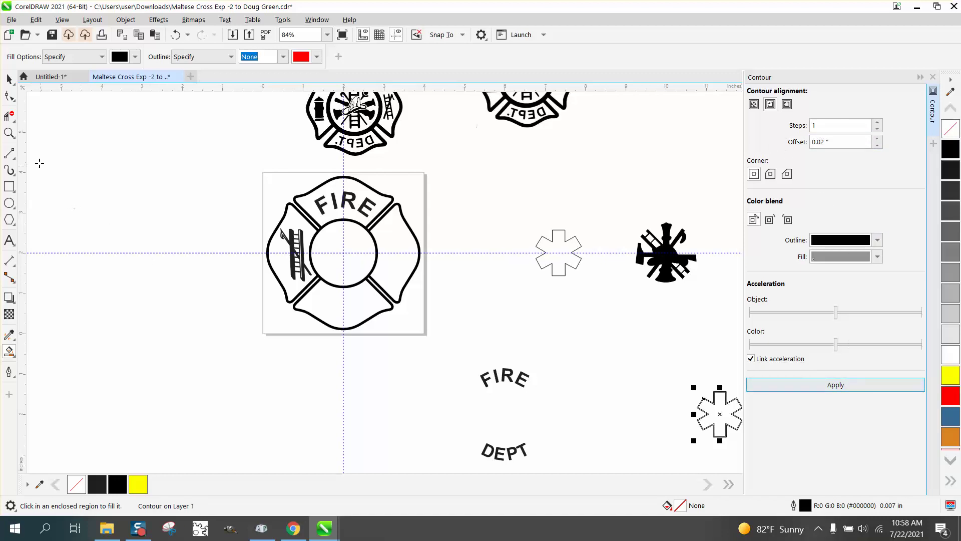
# Redo the star's inside contour with a 0.04" offset instead
pyautogui.press('z')
pyautogui.moveTo(674, 382); pyautogui.dragTo(726, 433)
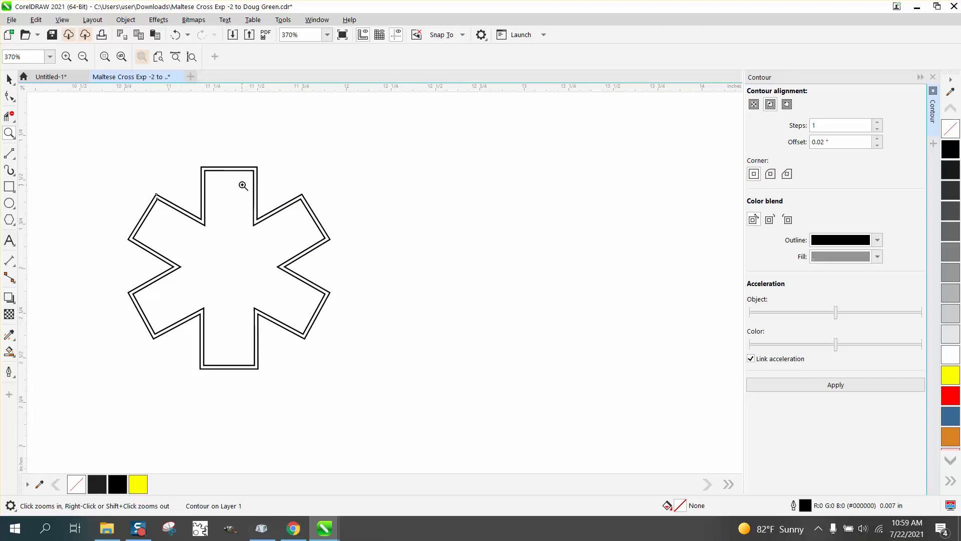
pyautogui.click(176, 36)
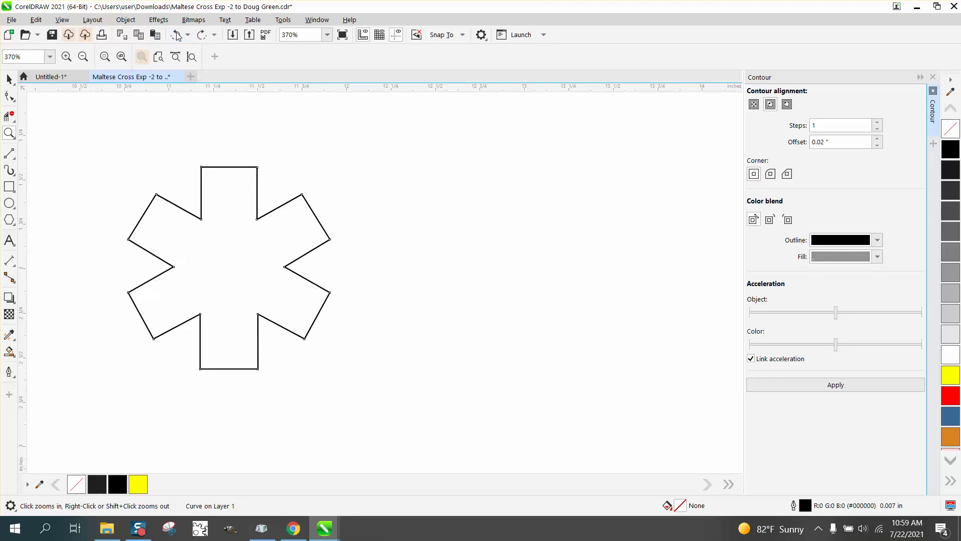
pyautogui.click(843, 141)
pyautogui.moveTo(843, 141); pyautogui.dragTo(778, 150)
pyautogui.write('.04')
pyautogui.click(843, 389)
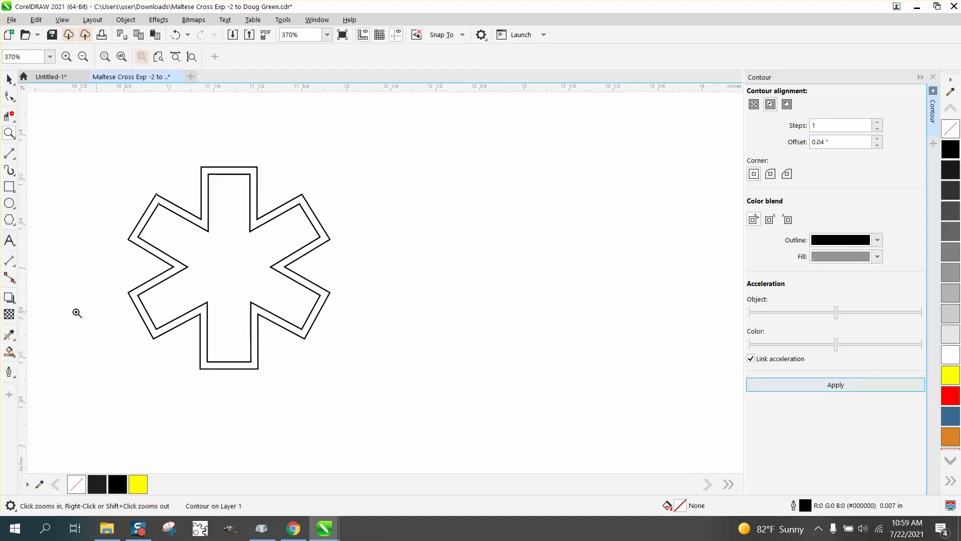
# Smart Fill the outlined star to make a solid black star and move it off the outline
pyautogui.click(9, 351)
pyautogui.click(232, 273)
pyautogui.scroll(-5, 616, 301)
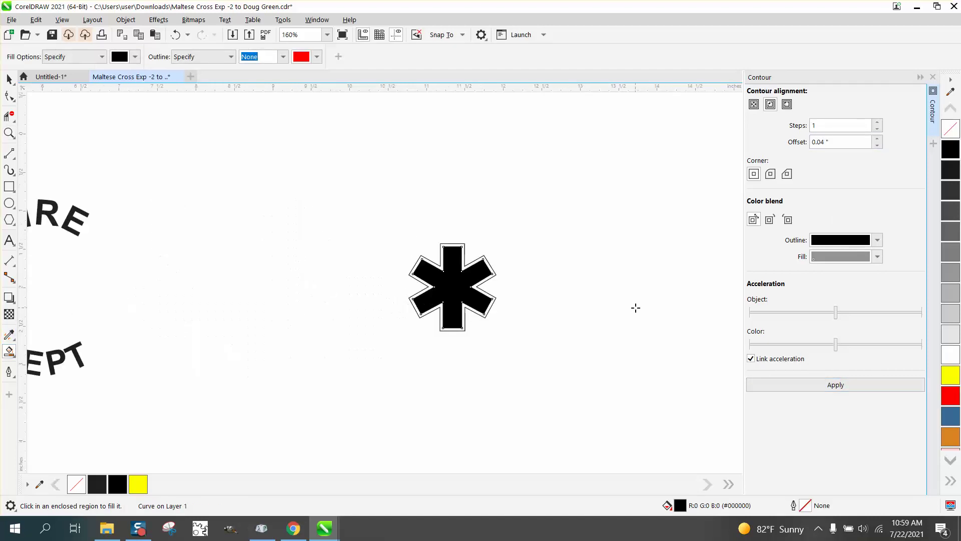
pyautogui.press('Up')
pyautogui.press('Left')
pyautogui.press('Left')
# Scale the black star in the badge's right arm down to about 88%
pyautogui.press('z')
pyautogui.scroll(-2, 268, 157)
pyautogui.moveTo(166, 108); pyautogui.dragTo(270, 149)
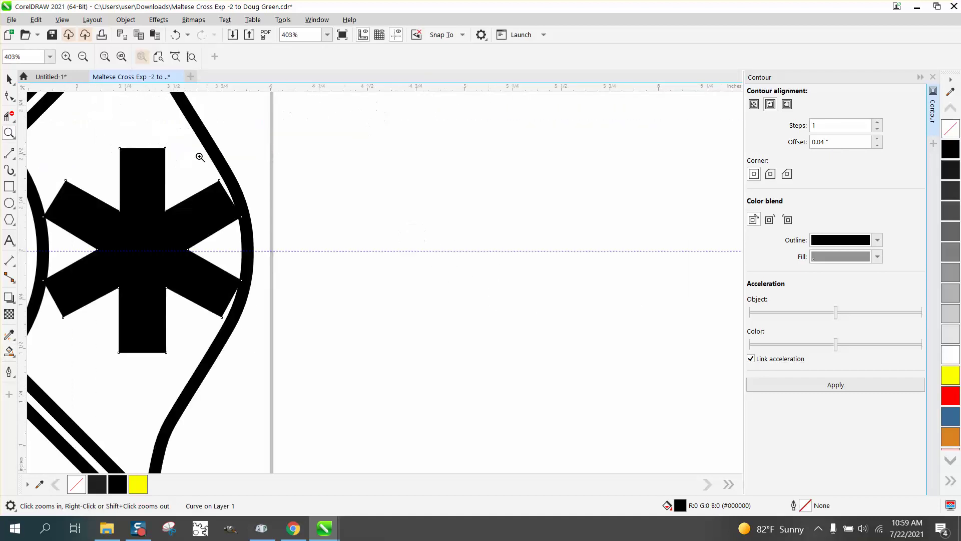
pyautogui.click(9, 78)
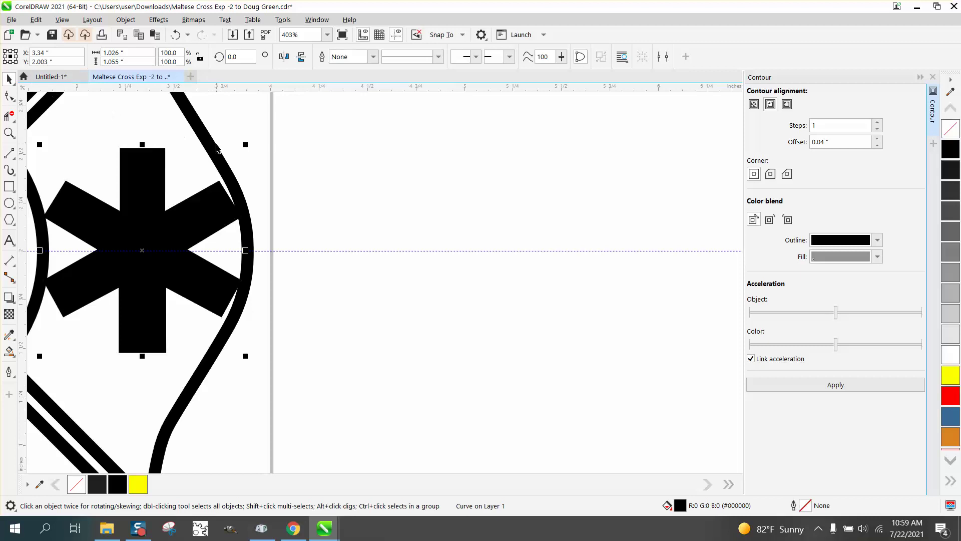
pyautogui.moveTo(245, 145); pyautogui.dragTo(230, 159)
pyautogui.scroll(-4, 373, 182)
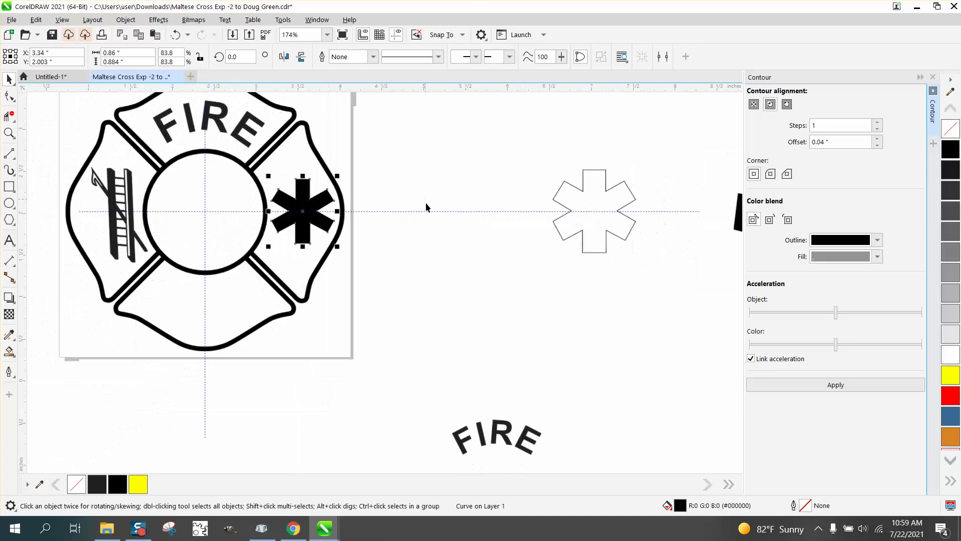
pyautogui.moveTo(504, 152); pyautogui.dragTo(547, 204)
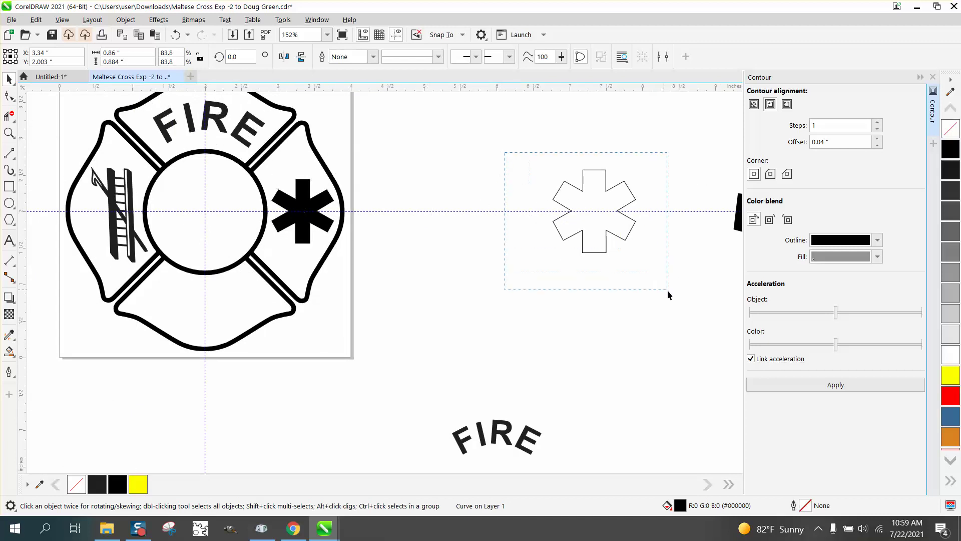
pyautogui.moveTo(667, 290); pyautogui.dragTo(667, 290)
pyautogui.click(544, 239)
# Zoom in on the top-left reference emblem, nudge it slightly left and ungroup it
pyautogui.scroll(-3, 542, 238)
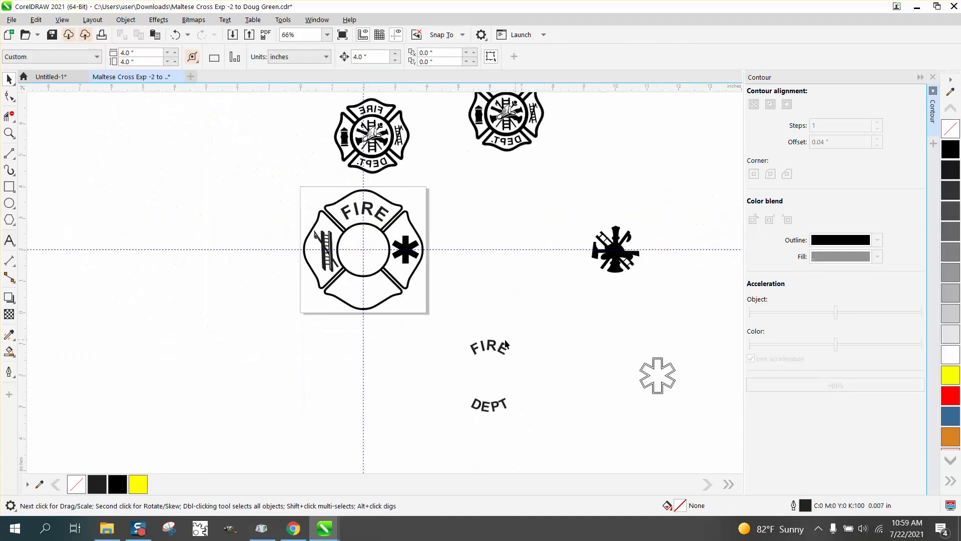
pyautogui.moveTo(455, 329); pyautogui.dragTo(501, 400)
pyautogui.click(9, 132)
pyautogui.moveTo(341, 116); pyautogui.dragTo(460, 174)
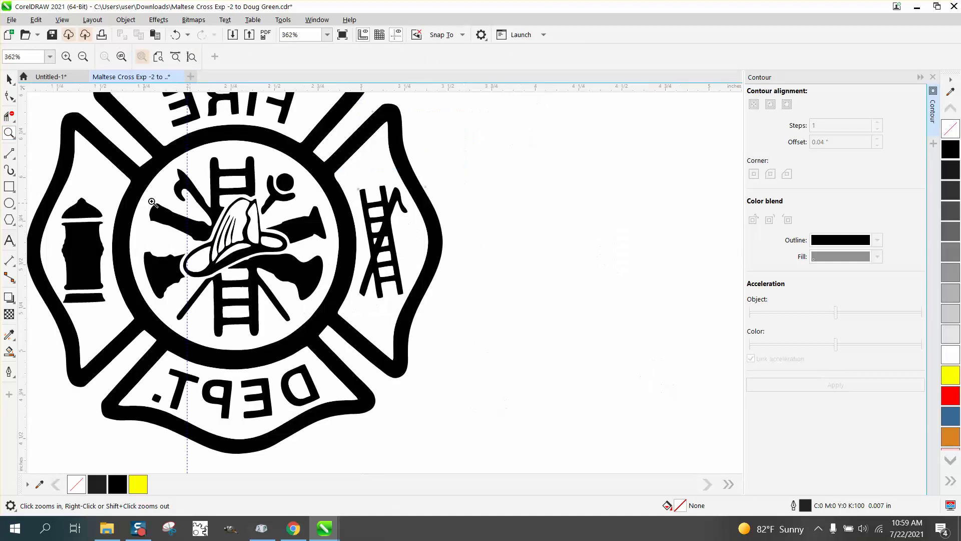
pyautogui.click(9, 79)
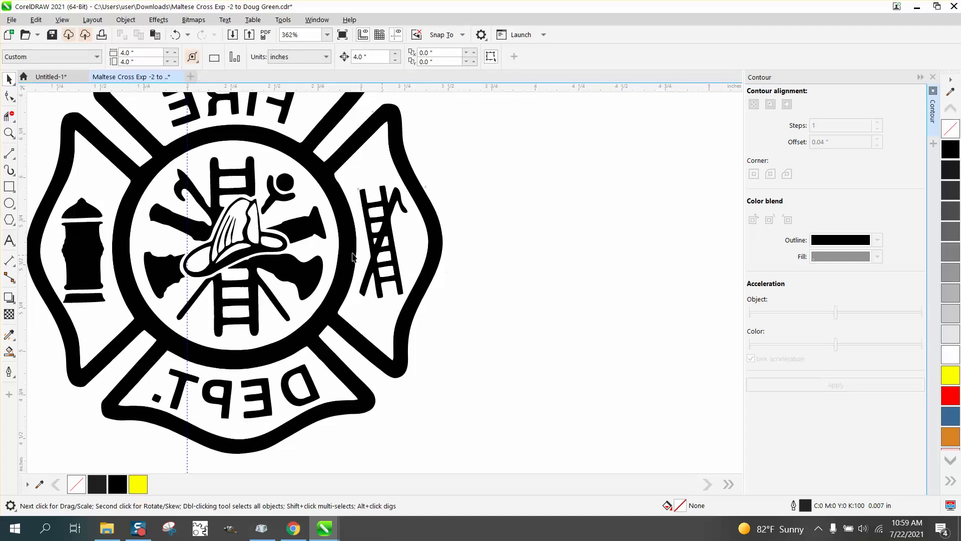
pyautogui.scroll(-3, 485, 262)
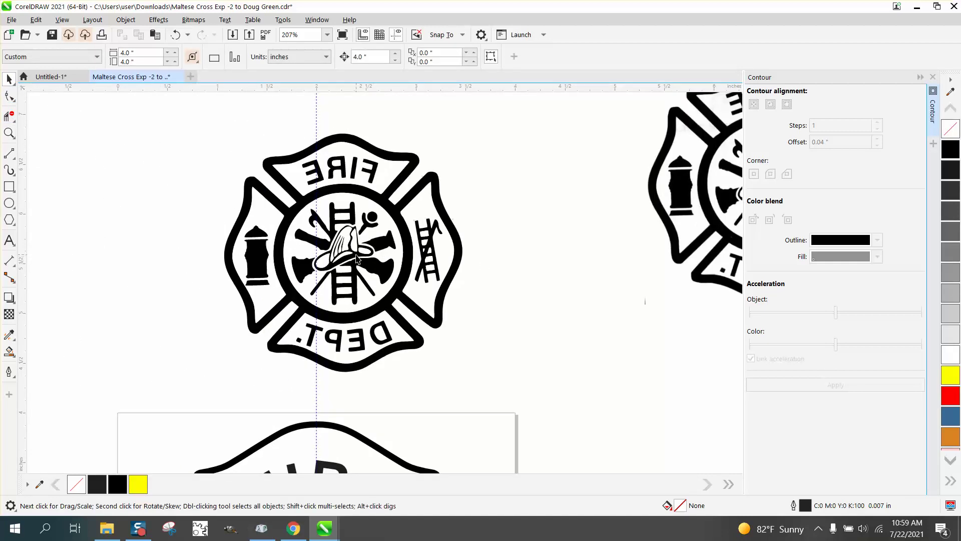
pyautogui.click(356, 260)
pyautogui.moveTo(346, 259); pyautogui.dragTo(344, 261)
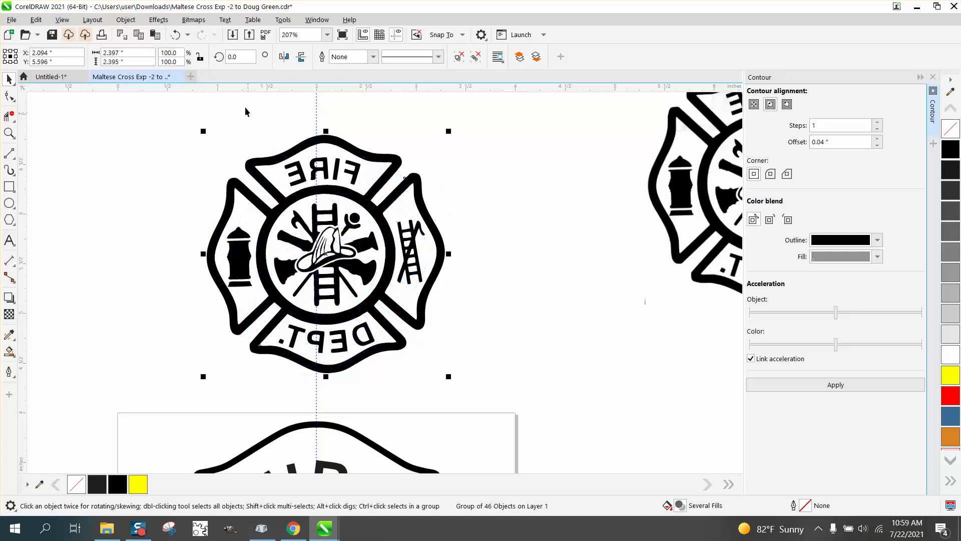
pyautogui.click(126, 20)
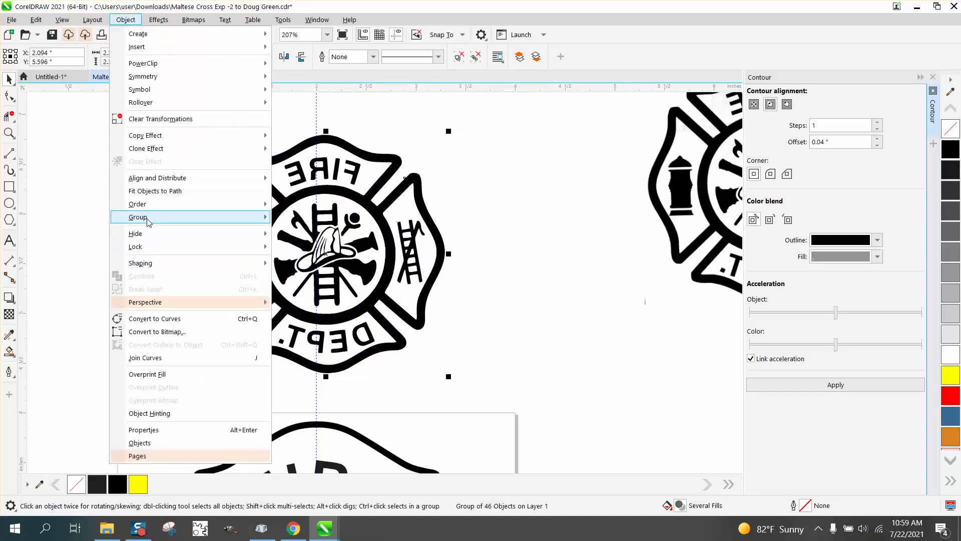
pyautogui.moveTo(138, 216)
pyautogui.click(300, 233)
# Delete the emblem's outer cross outline and the ladder on its right arm
pyautogui.click(479, 227)
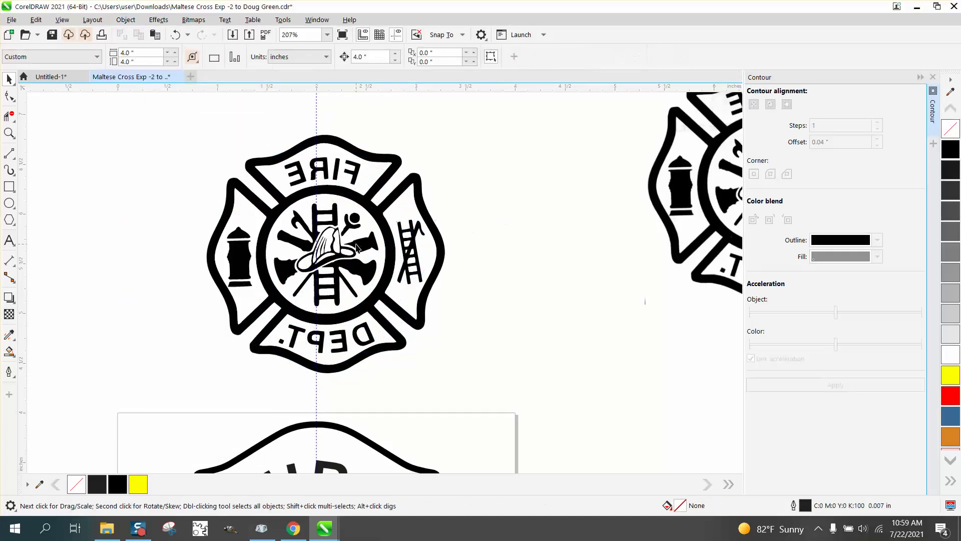
pyautogui.click(357, 247)
pyautogui.click(440, 235)
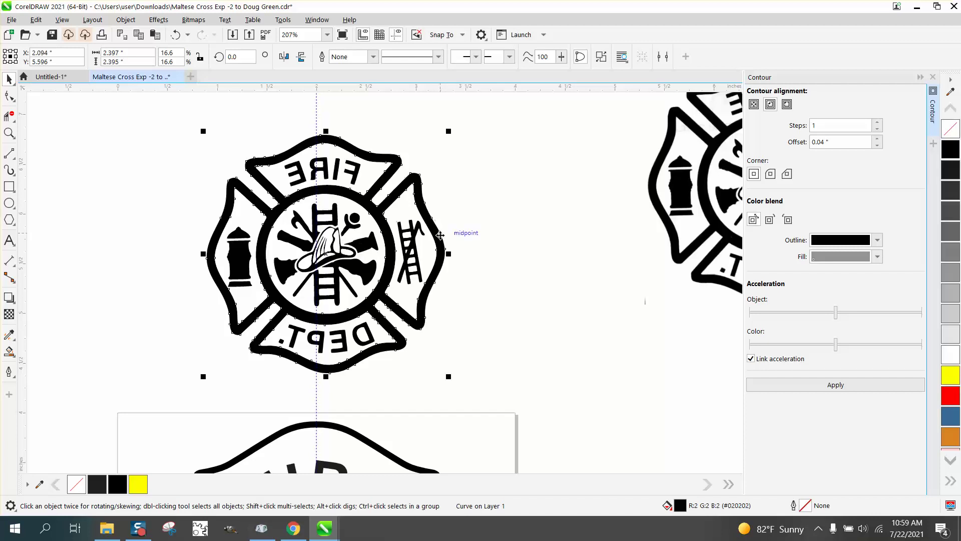
pyautogui.press('Delete')
pyautogui.click(402, 239)
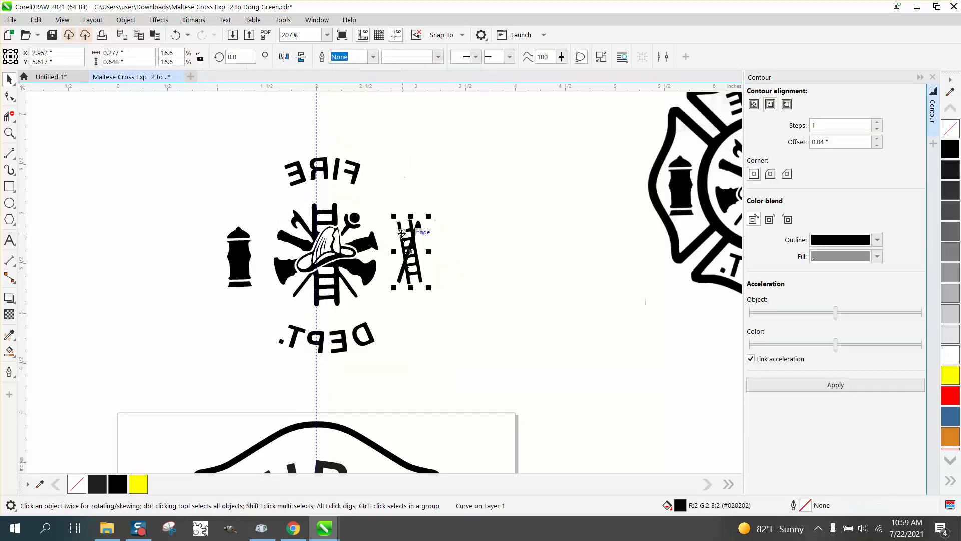
pyautogui.press('Delete')
# Delete the fire hydrant body and all its leftover pieces
pyautogui.click(239, 245)
pyautogui.press('Delete')
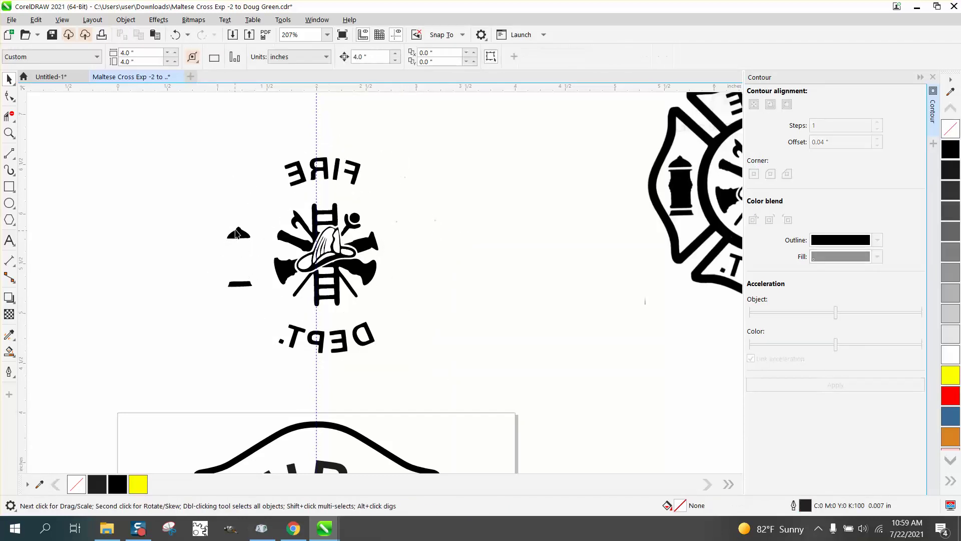
pyautogui.click(237, 229)
pyautogui.moveTo(207, 207); pyautogui.dragTo(271, 303)
pyautogui.press('Delete')
# Delete the mirrored FIRE and DEPT. text and the faint near-white curve
pyautogui.moveTo(371, 200); pyautogui.dragTo(371, 201)
pyautogui.press('Delete')
pyautogui.click(443, 367)
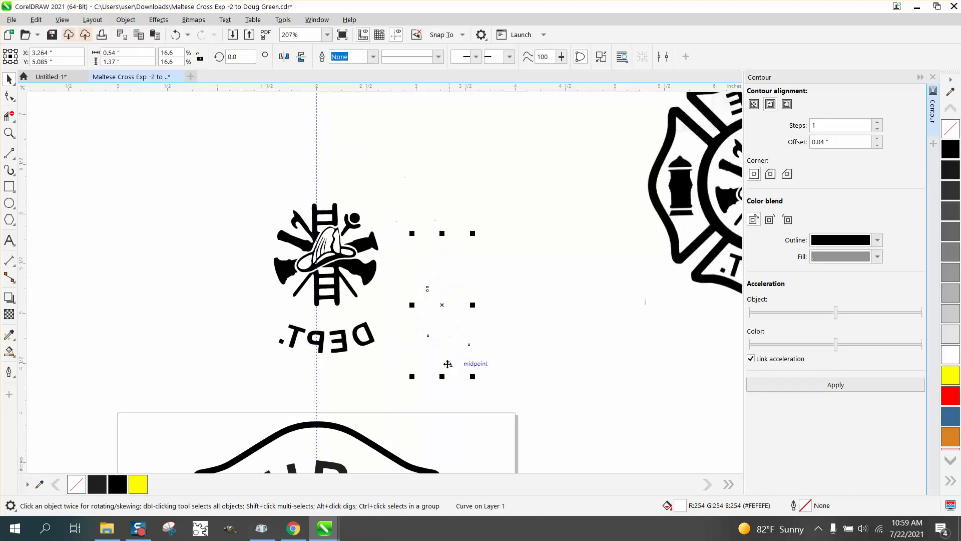
pyautogui.press('Delete')
pyautogui.moveTo(440, 370); pyautogui.dragTo(439, 371)
pyautogui.press('Delete')
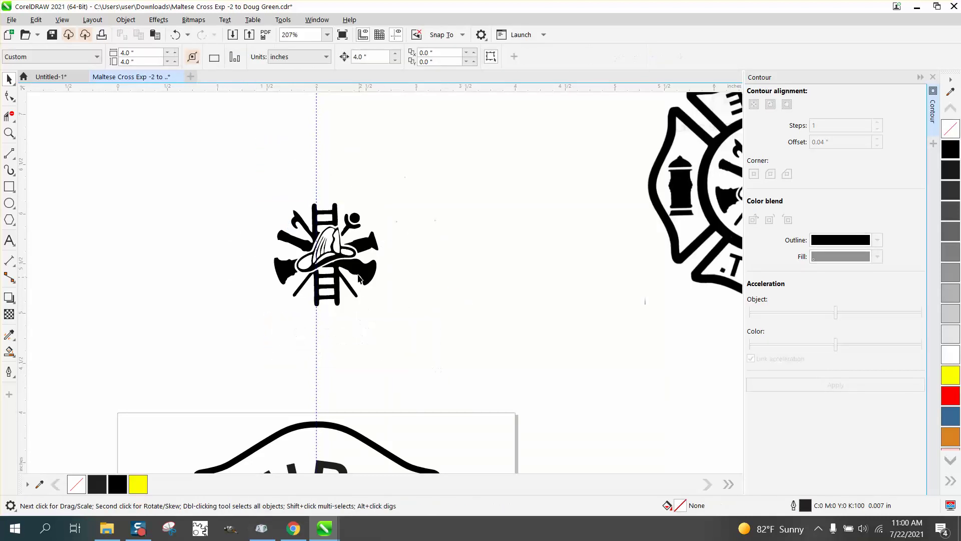
# Group the 24 leftover objects around the symbol, then ungroup them again
pyautogui.click(341, 264)
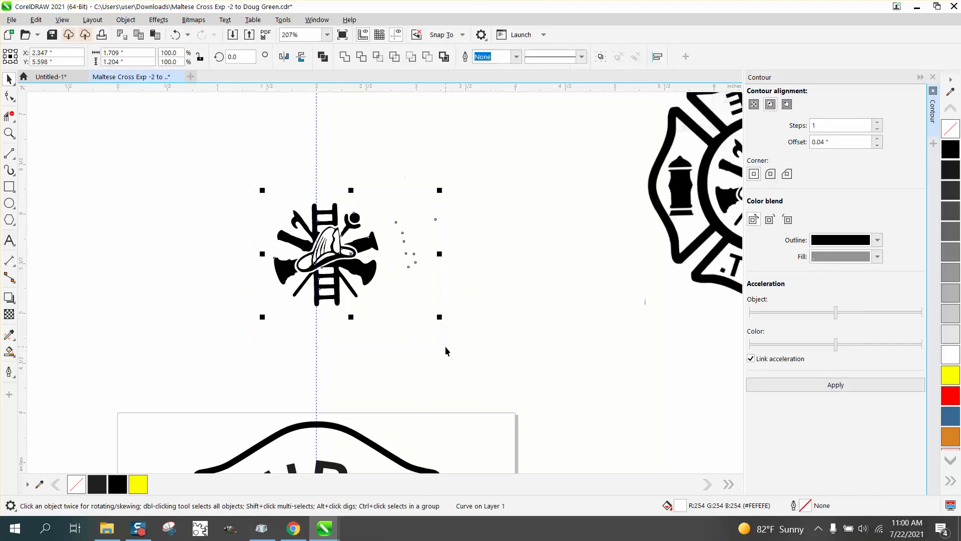
pyautogui.hotkey('ctrl', 'g')
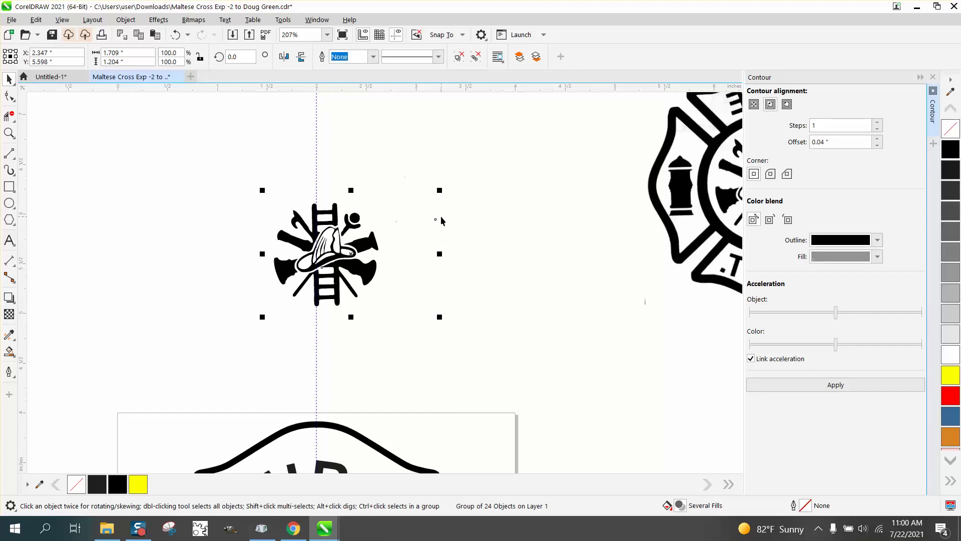
pyautogui.click(126, 20)
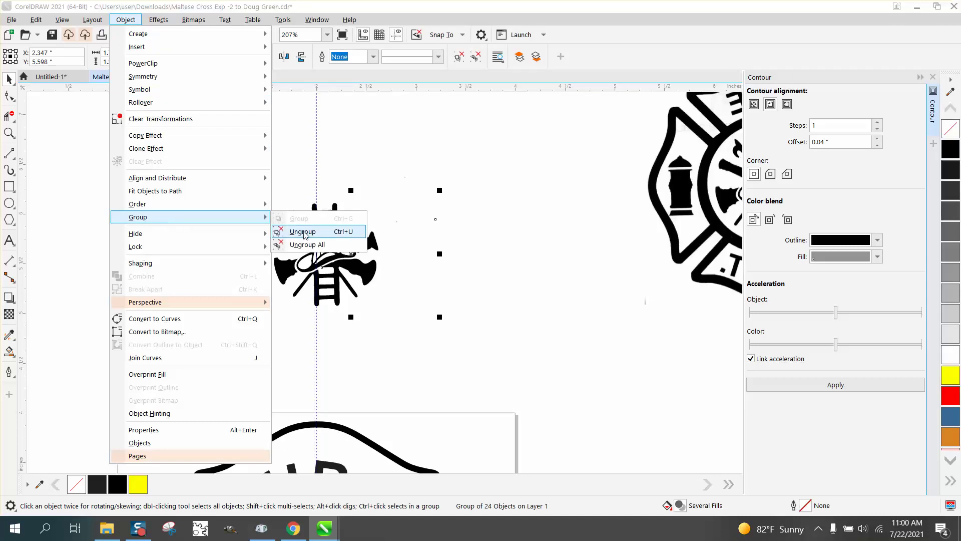
pyautogui.click(435, 312)
# Move the white banner curve aside and group the 16 firefighter symbol parts
pyautogui.moveTo(435, 313); pyautogui.dragTo(516, 311)
pyautogui.click(408, 182)
pyautogui.moveTo(391, 160); pyautogui.dragTo(582, 349)
pyautogui.click(444, 261)
pyautogui.moveTo(260, 188); pyautogui.dragTo(435, 346)
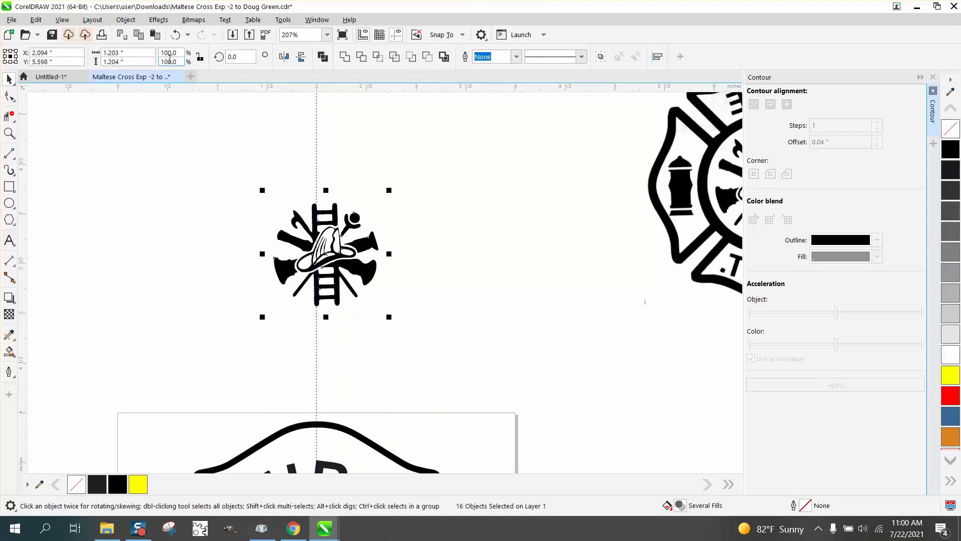
pyautogui.click(126, 20)
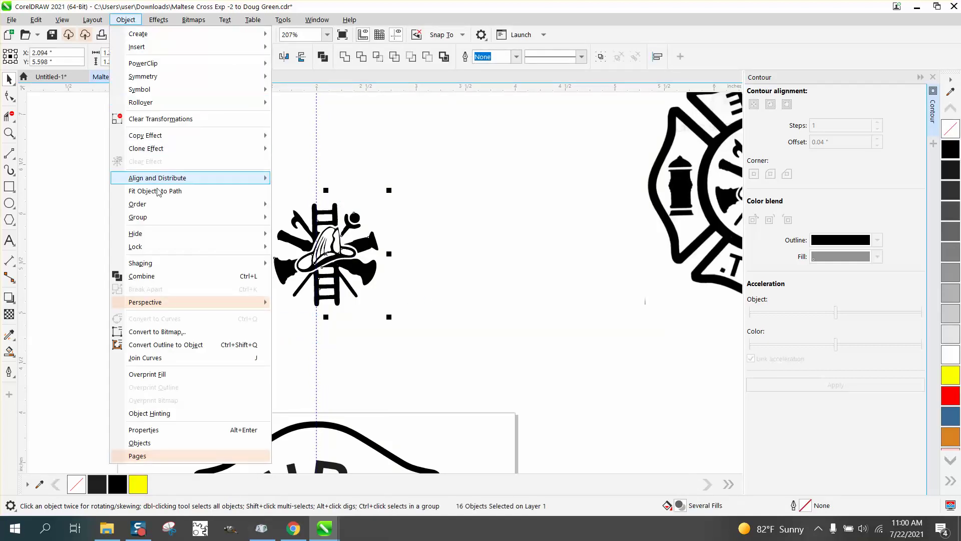
pyautogui.moveTo(167, 220)
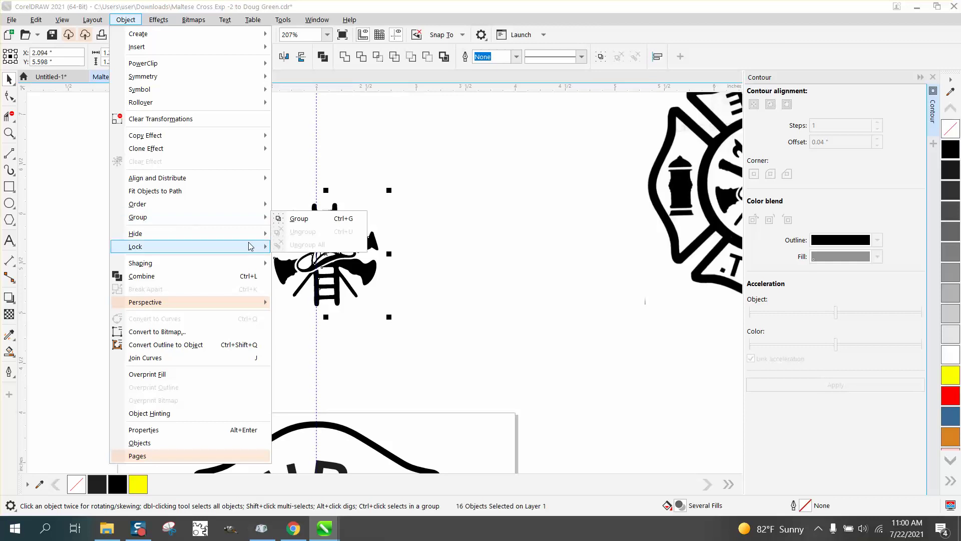
pyautogui.click(299, 219)
# Centre the symbol group on the page, enlarge it to about 120.4%, and remove its fill
pyautogui.press('p')
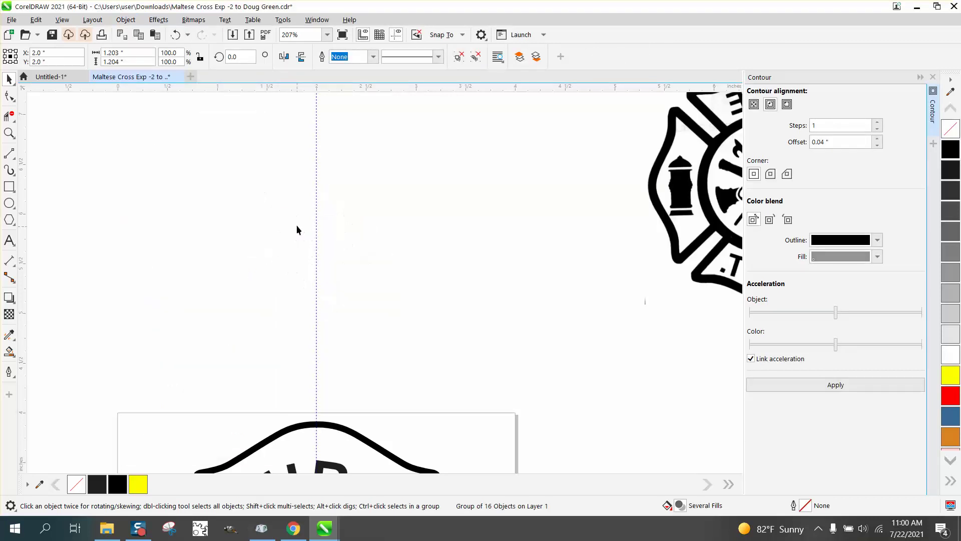
pyautogui.scroll(-2, 299, 235)
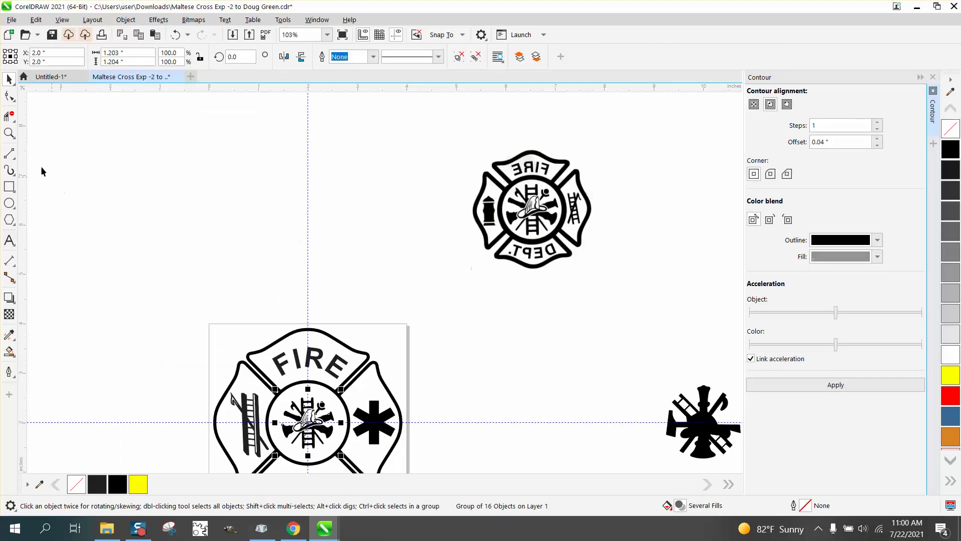
pyautogui.click(9, 133)
pyautogui.moveTo(241, 379); pyautogui.dragTo(450, 481)
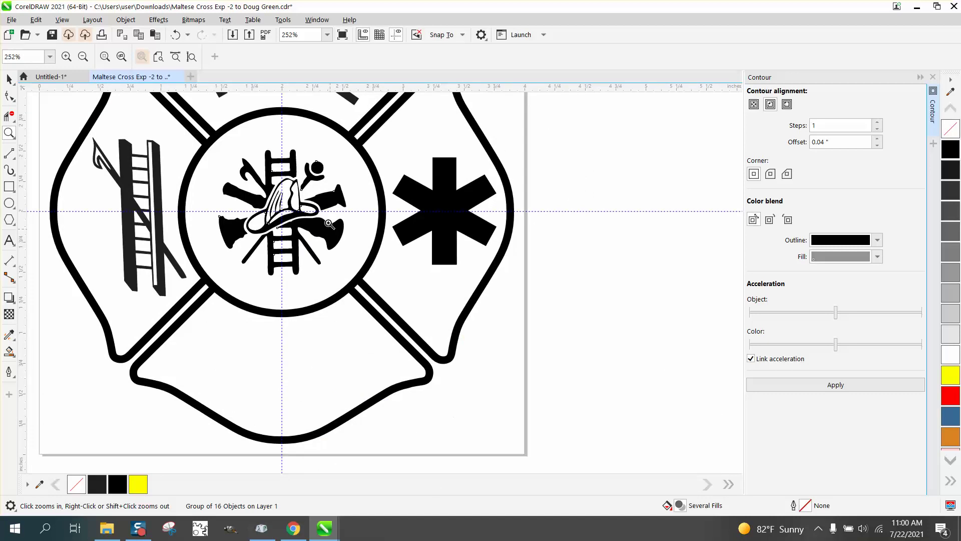
pyautogui.click(9, 78)
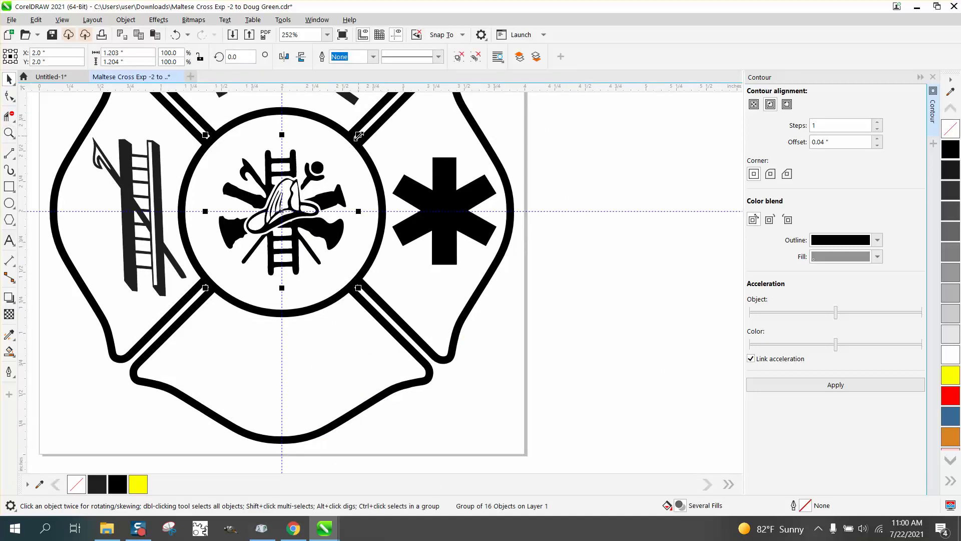
pyautogui.moveTo(359, 135); pyautogui.dragTo(385, 122)
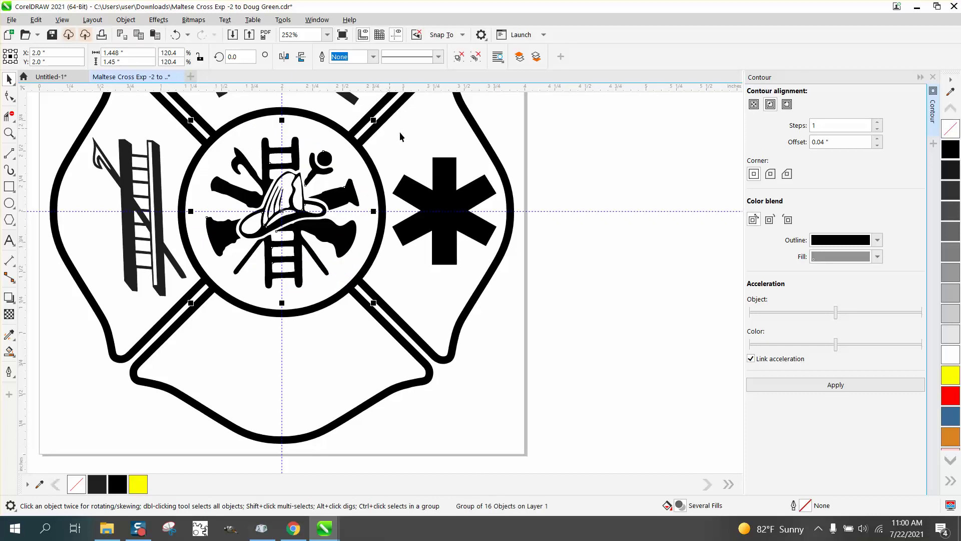
pyautogui.click(958, 133)
# Give the firefighter symbol a thin black outline and ungroup it
pyautogui.rightClick(957, 151)
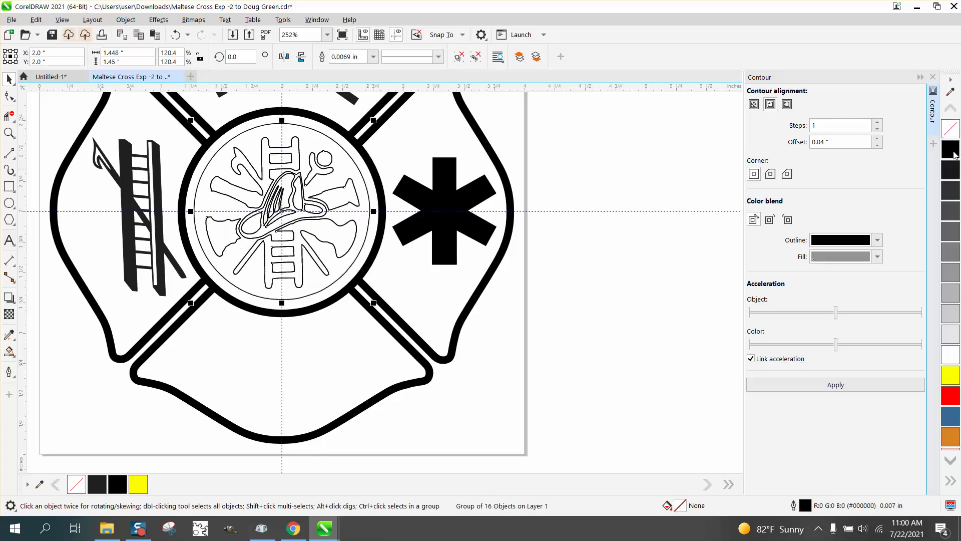
pyautogui.click(125, 20)
pyautogui.moveTo(203, 221)
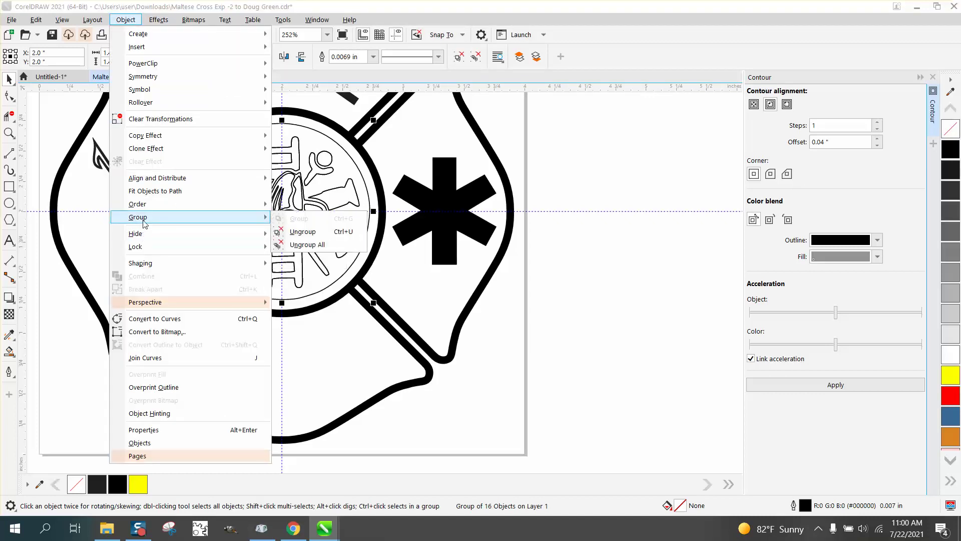
pyautogui.click(288, 230)
# Delete the thin circle around the symbol and undo an accidental move of the left arm
pyautogui.click(529, 181)
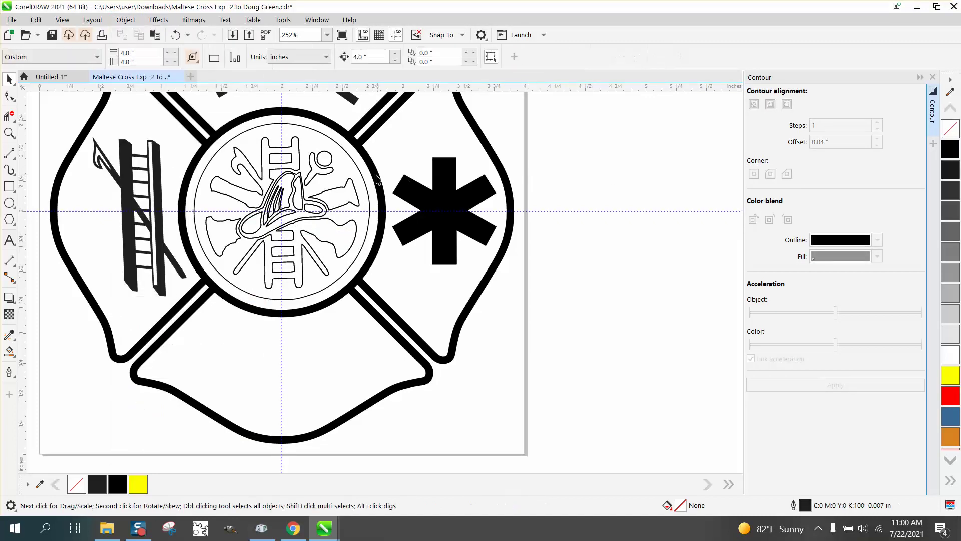
pyautogui.click(360, 175)
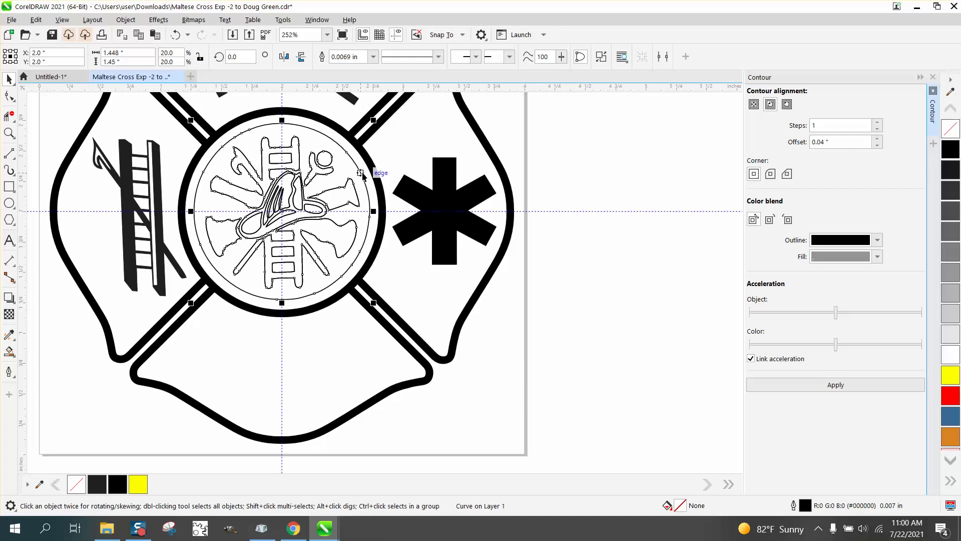
pyautogui.press('Delete')
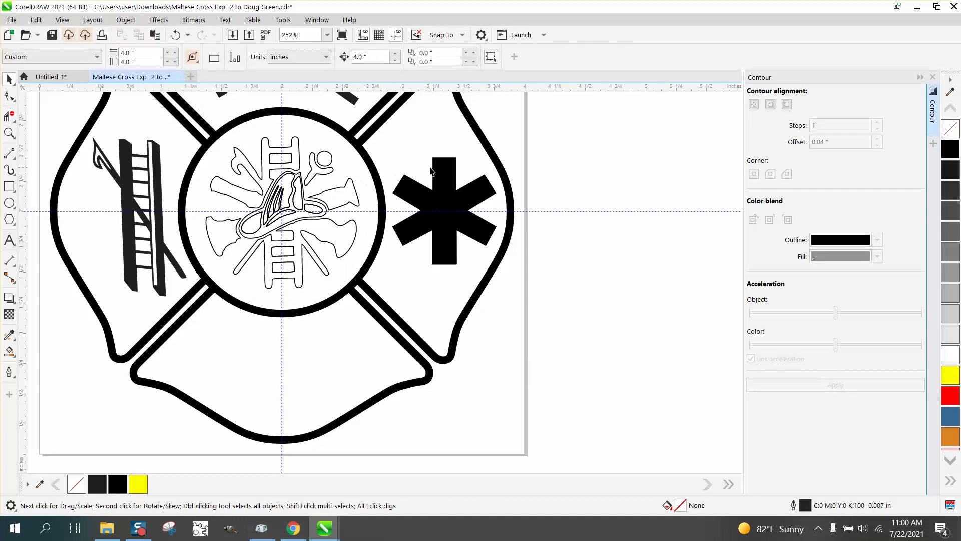
pyautogui.moveTo(514, 261); pyautogui.dragTo(512, 258)
pyautogui.click(277, 185)
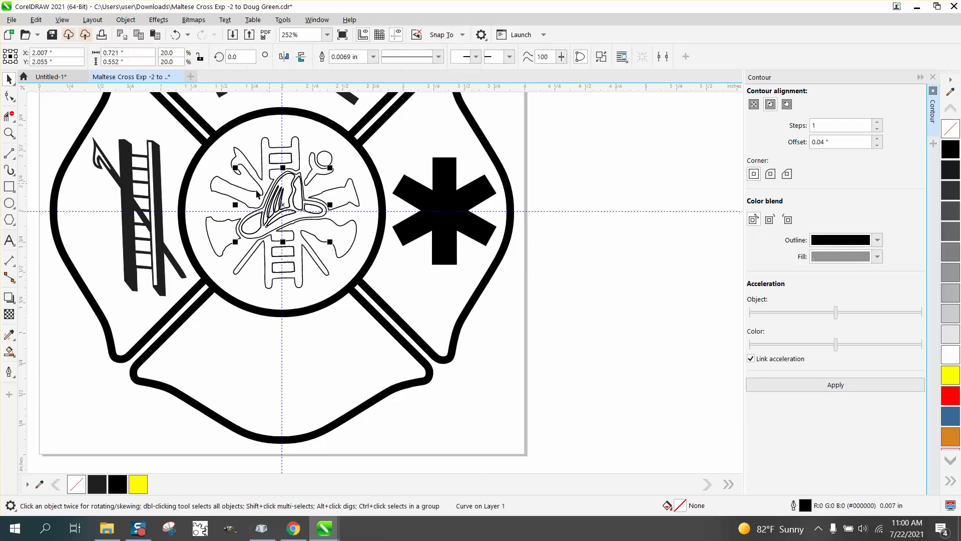
pyautogui.click(178, 158)
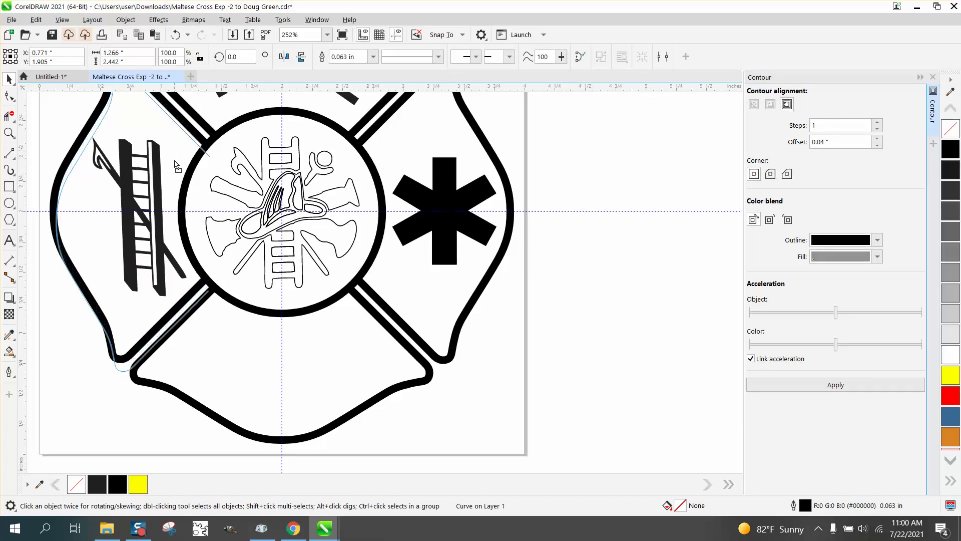
pyautogui.click(175, 34)
pyautogui.scroll(-1, 338, 267)
pyautogui.scroll(-1, 399, 264)
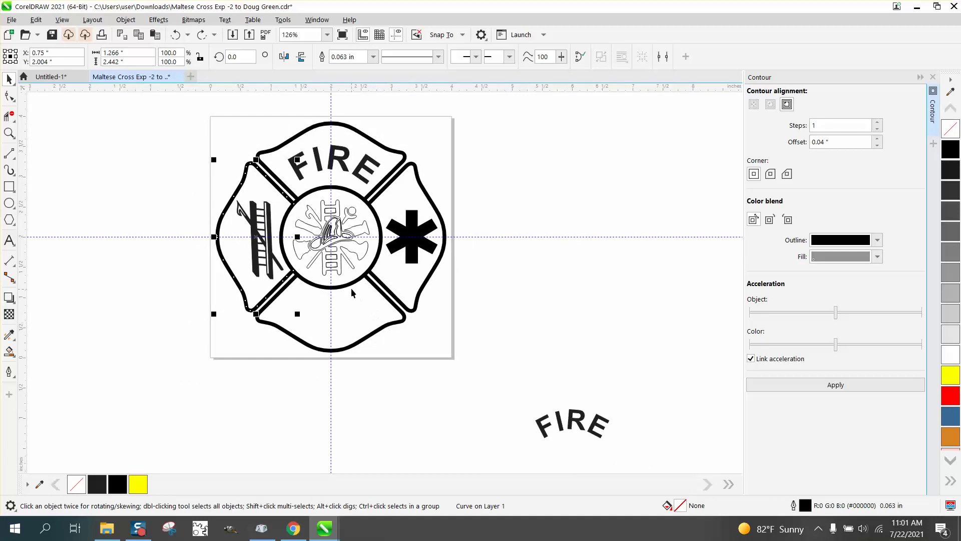
# Move the centre ring, bottom, right and left arms, asterisk and ladder below the page
pyautogui.moveTo(365, 279); pyautogui.dragTo(366, 322)
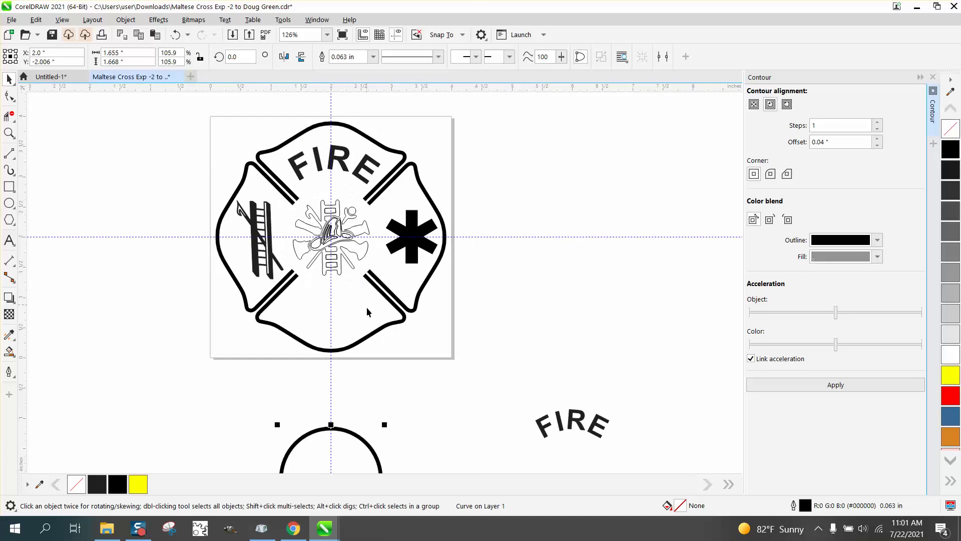
pyautogui.click(367, 342)
pyautogui.hotkey('ctrl', 'r')
pyautogui.click(414, 314)
pyautogui.hotkey('ctrl', 'r')
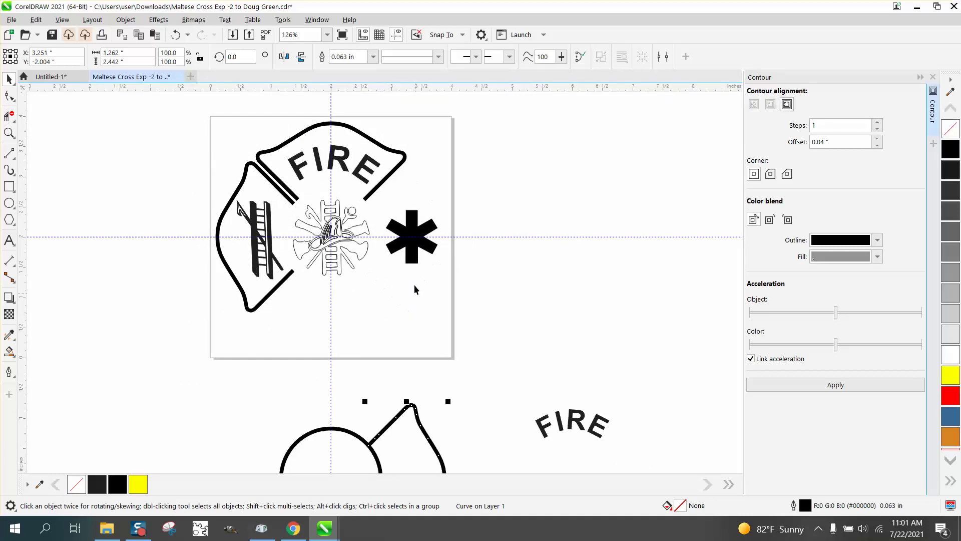
pyautogui.click(414, 265)
pyautogui.hotkey('ctrl', 'r')
pyautogui.click(284, 282)
pyautogui.hotkey('ctrl', 'r')
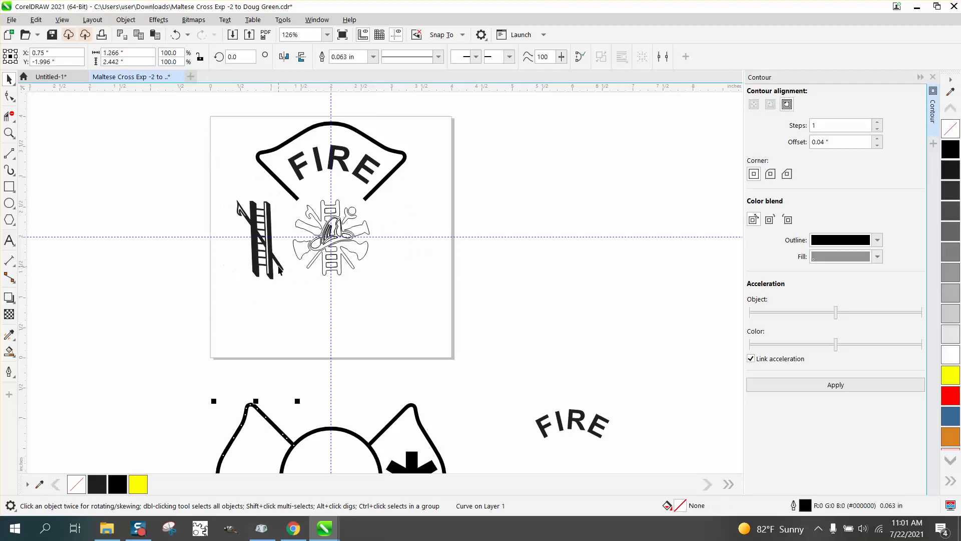
pyautogui.click(280, 270)
pyautogui.hotkey('ctrl', 'r')
# Fill the firefighter symbol black, undo it, and zoom in on the symbol
pyautogui.moveTo(260, 195); pyautogui.dragTo(415, 292)
pyautogui.click(952, 155)
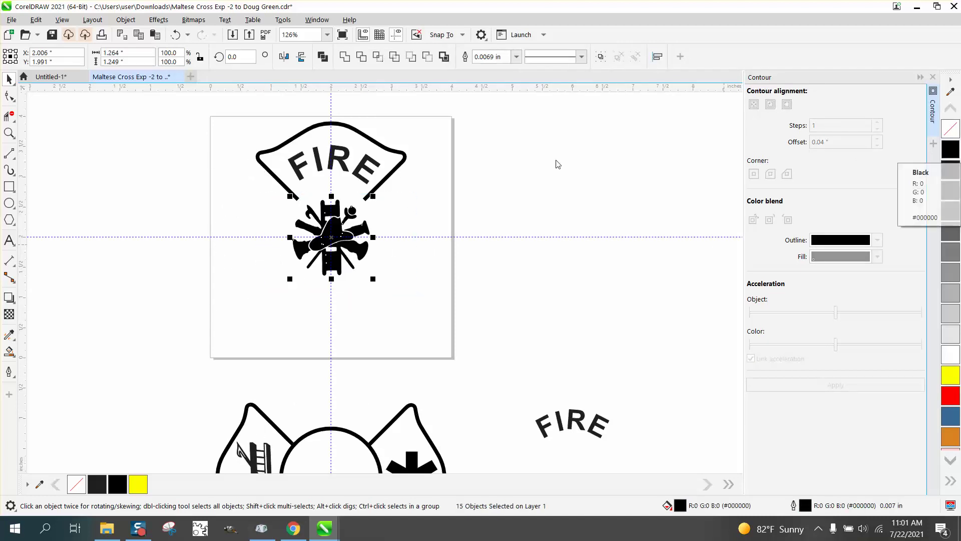
pyautogui.click(176, 35)
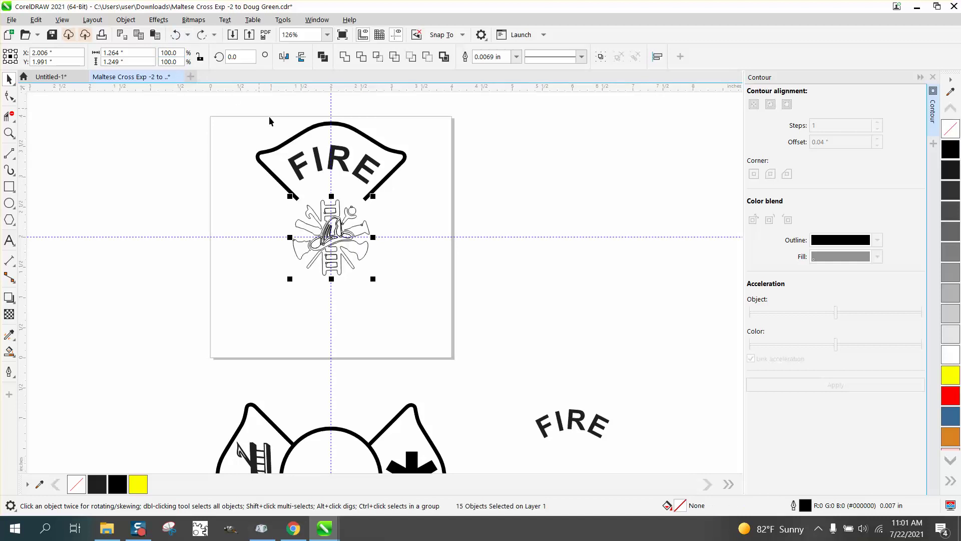
pyautogui.press('z')
pyautogui.moveTo(238, 189); pyautogui.dragTo(395, 259)
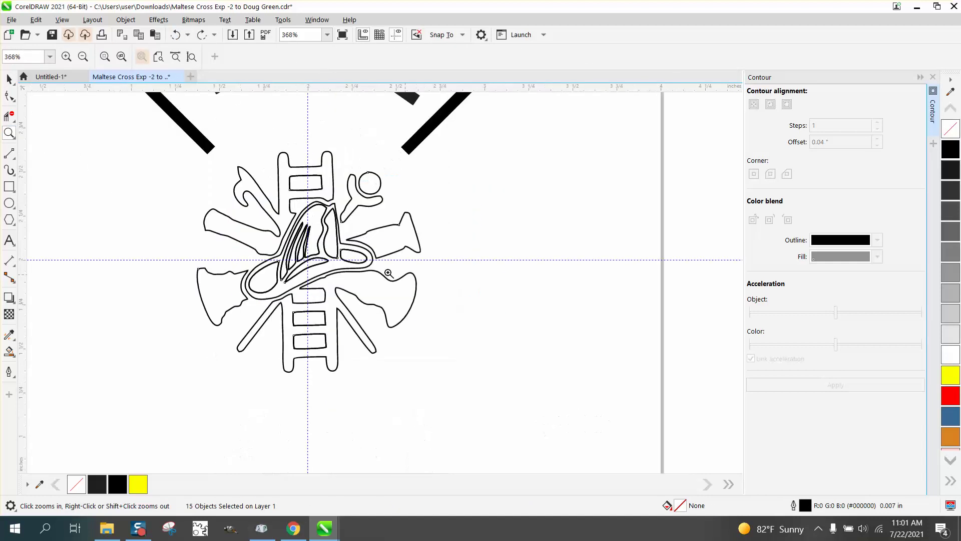
# Smart Fill the symbol's axes, wrench, horns, ladder and helmet regions solid black
pyautogui.click(9, 351)
pyautogui.click(274, 245)
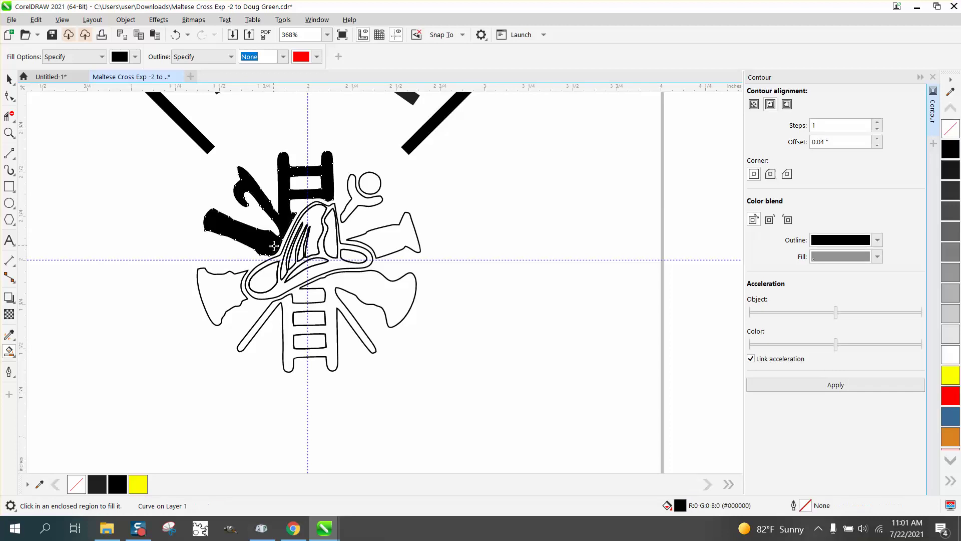
pyautogui.click(391, 244)
pyautogui.click(365, 204)
pyautogui.click(367, 186)
pyautogui.click(212, 289)
pyautogui.click(289, 315)
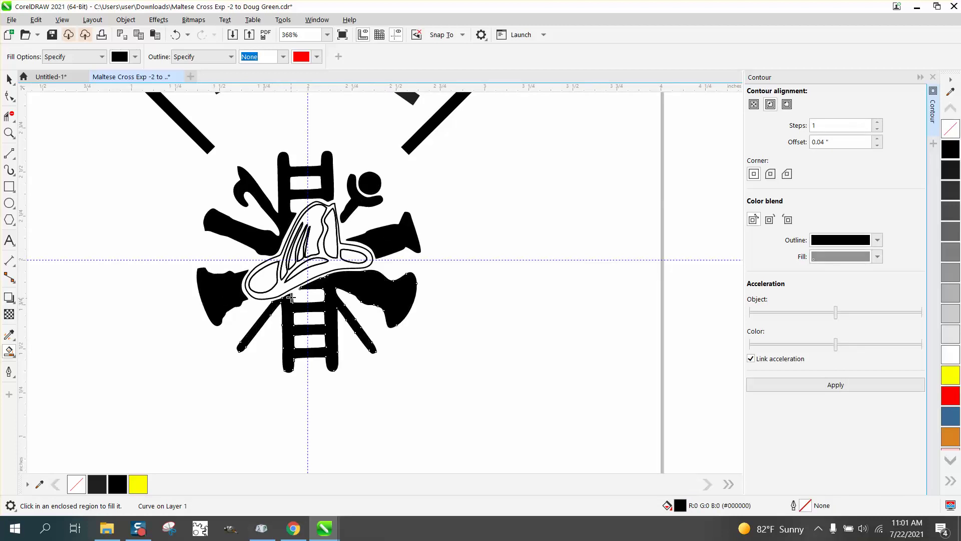
pyautogui.click(307, 278)
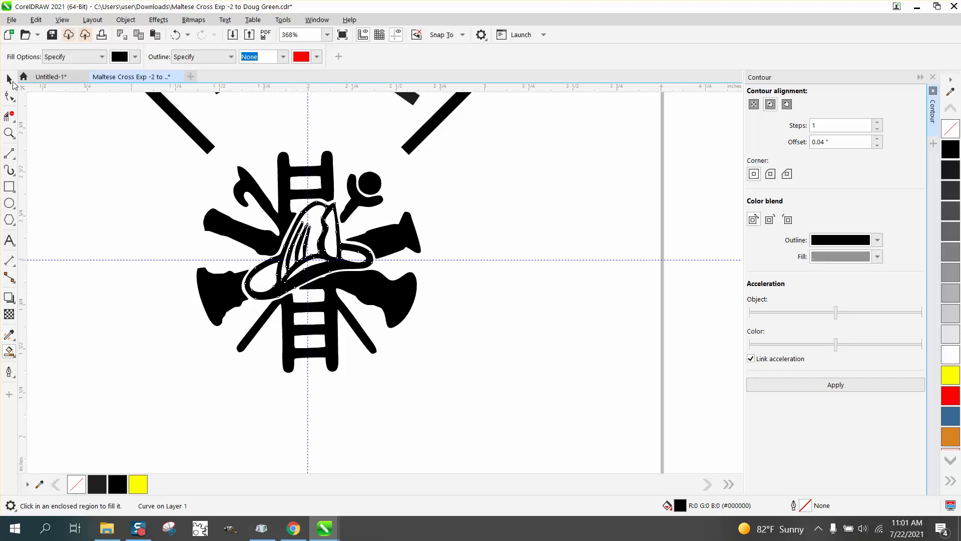
pyautogui.click(9, 79)
pyautogui.scroll(-8, 408, 307)
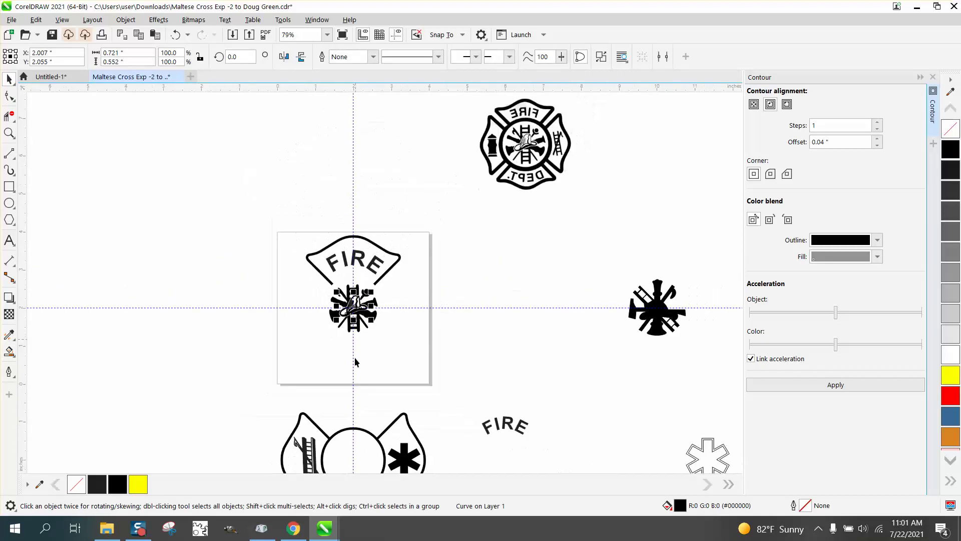
# Move the separated cross pieces up 4 inches back onto the page
pyautogui.moveTo(288, 390); pyautogui.dragTo(300, 412)
pyautogui.moveTo(408, 468); pyautogui.dragTo(416, 468)
pyautogui.press('Up')
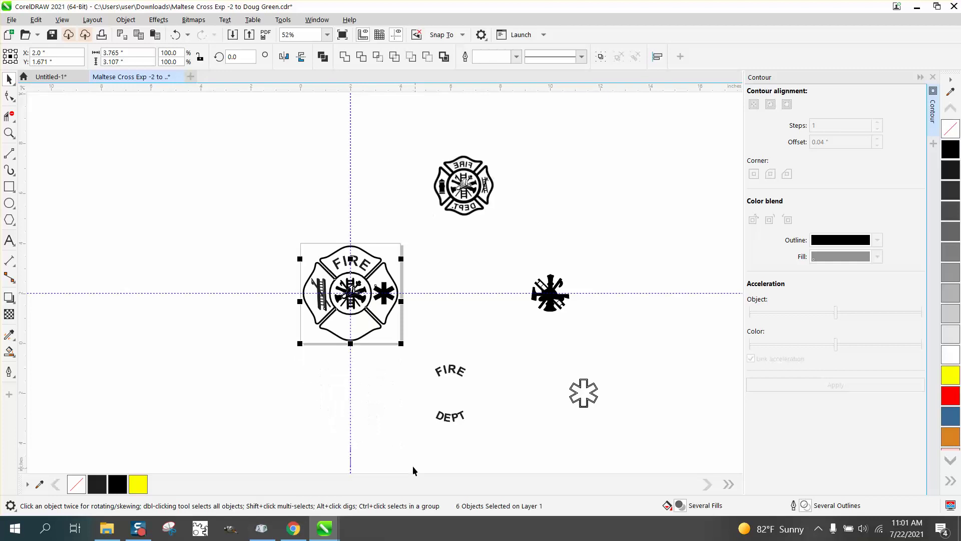
pyautogui.scroll(-2, 367, 444)
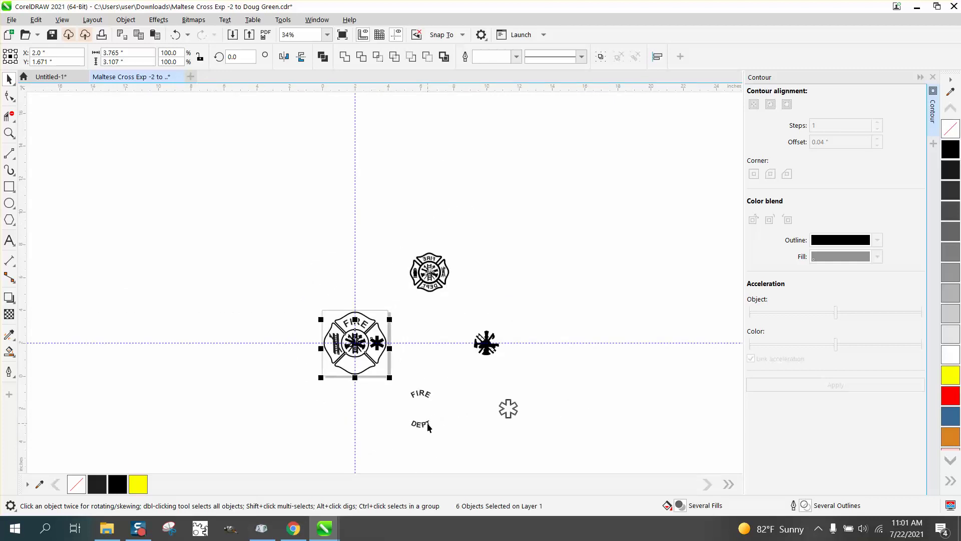
# Place the DEPT text into the cross's bottom arm, zoom in on the emblem, and deselect
pyautogui.click(357, 366)
pyautogui.moveTo(361, 369); pyautogui.dragTo(364, 369)
pyautogui.moveTo(308, 301); pyautogui.dragTo(434, 400)
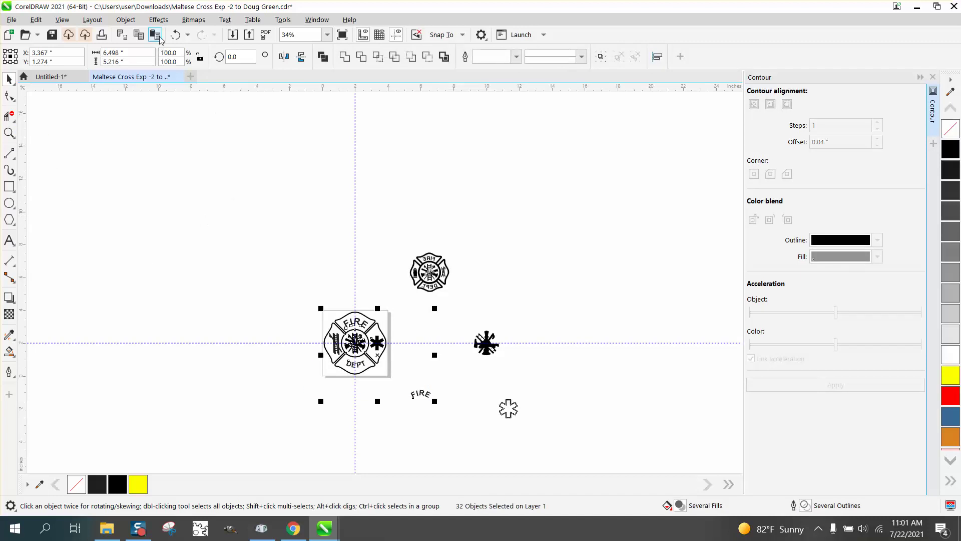
pyautogui.click(175, 34)
pyautogui.click(7, 134)
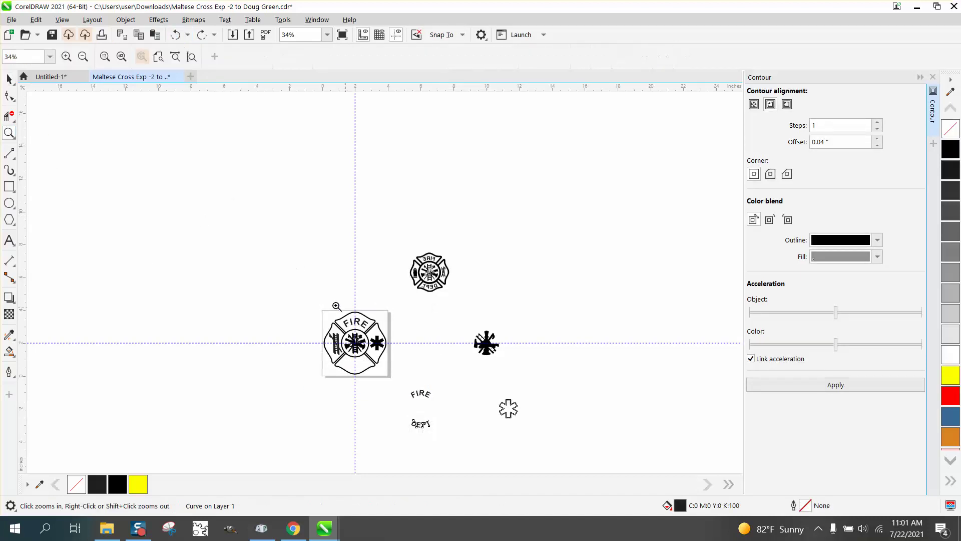
pyautogui.click(202, 34)
pyautogui.moveTo(276, 290); pyautogui.dragTo(443, 396)
pyautogui.click(9, 79)
pyautogui.click(558, 298)
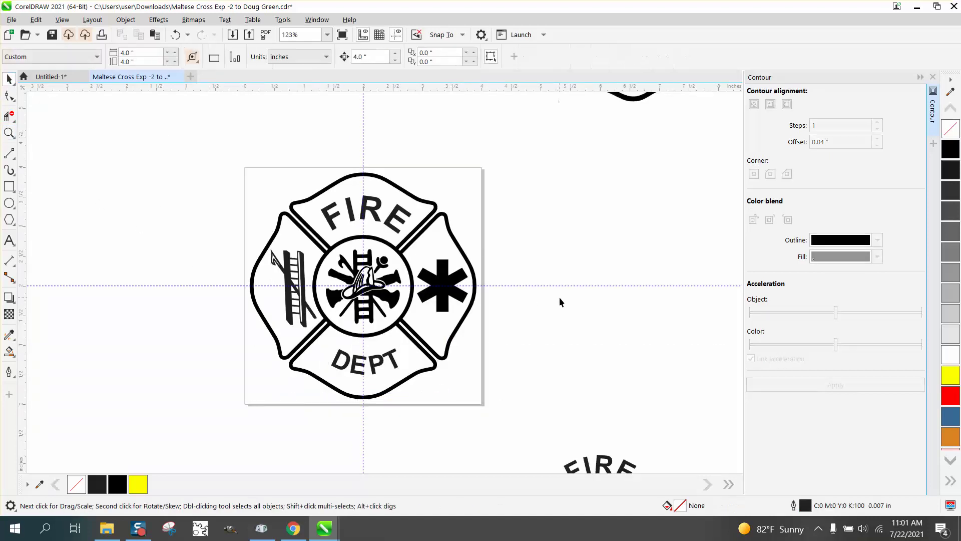
# Give the DEPT and FIRE lettering an RGB black (#000000) fill
pyautogui.click(453, 281)
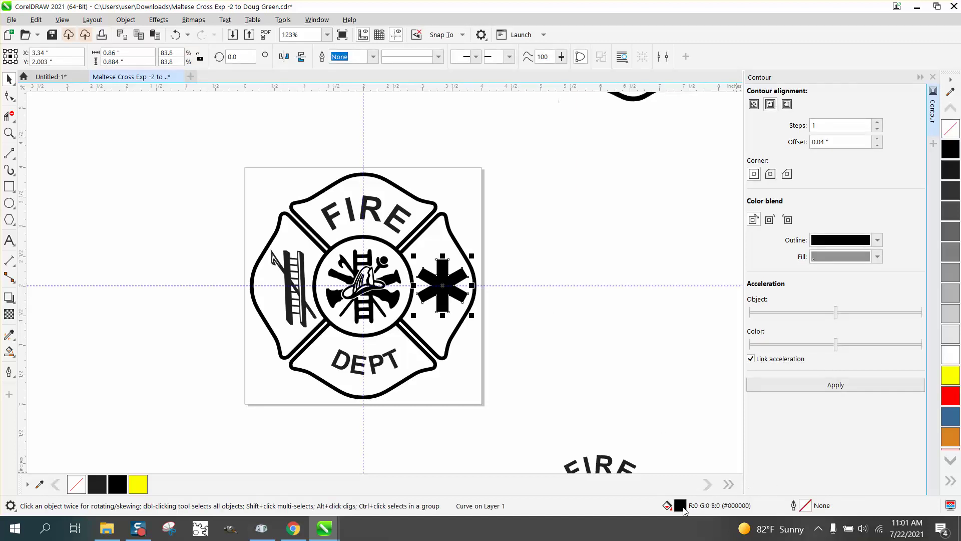
pyautogui.click(395, 364)
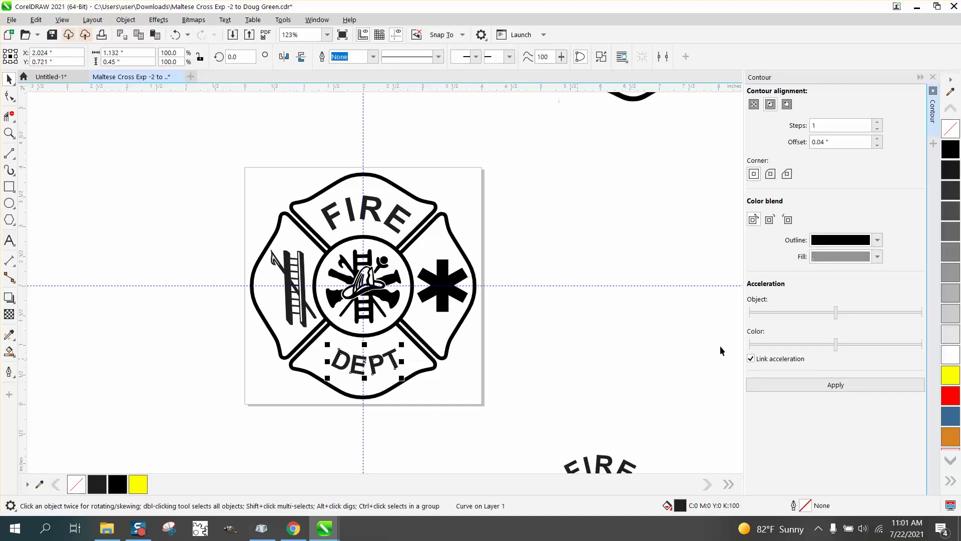
pyautogui.click(953, 152)
pyautogui.click(407, 214)
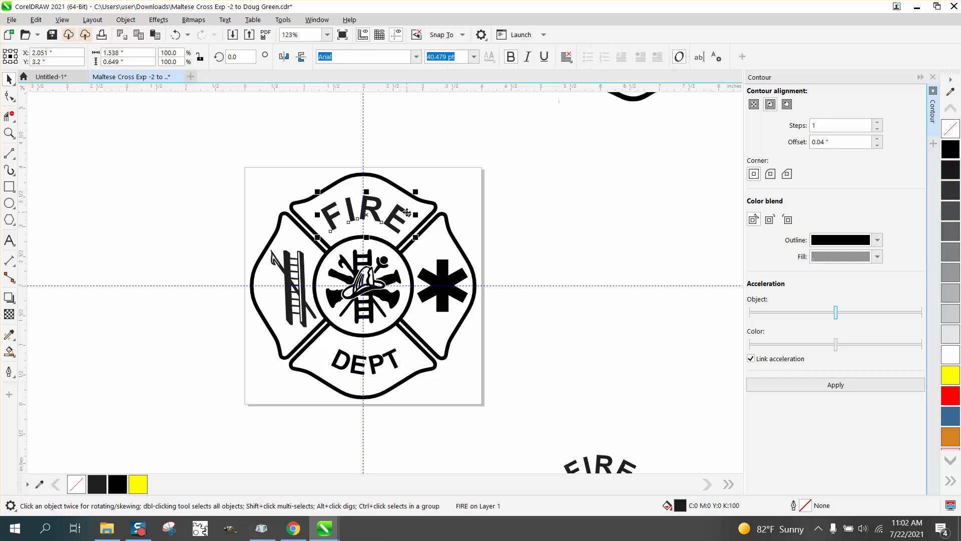
pyautogui.click(953, 151)
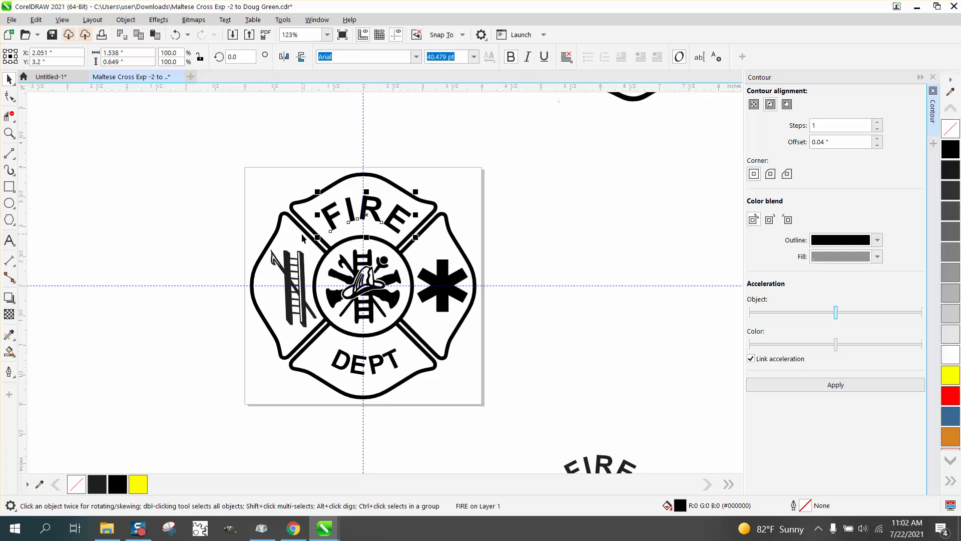
pyautogui.click(371, 259)
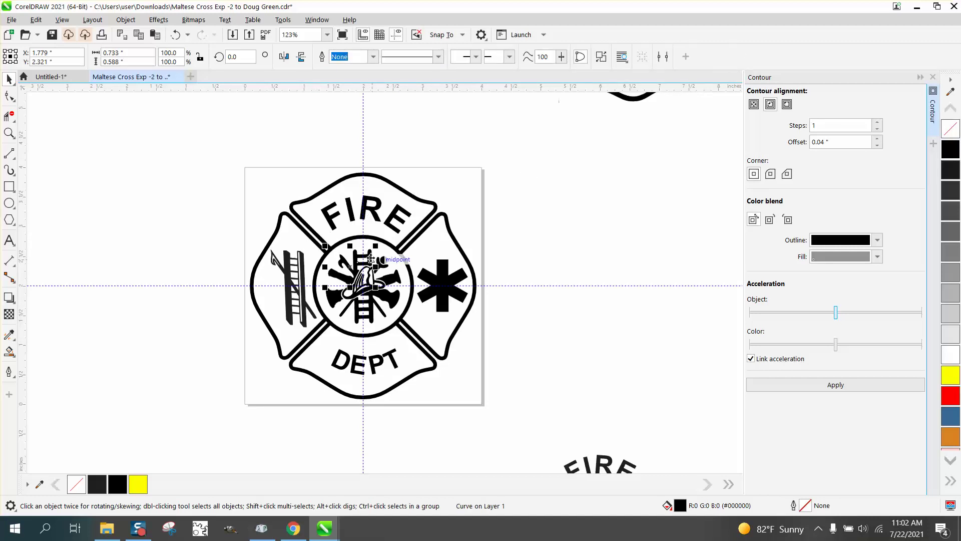
pyautogui.click(9, 132)
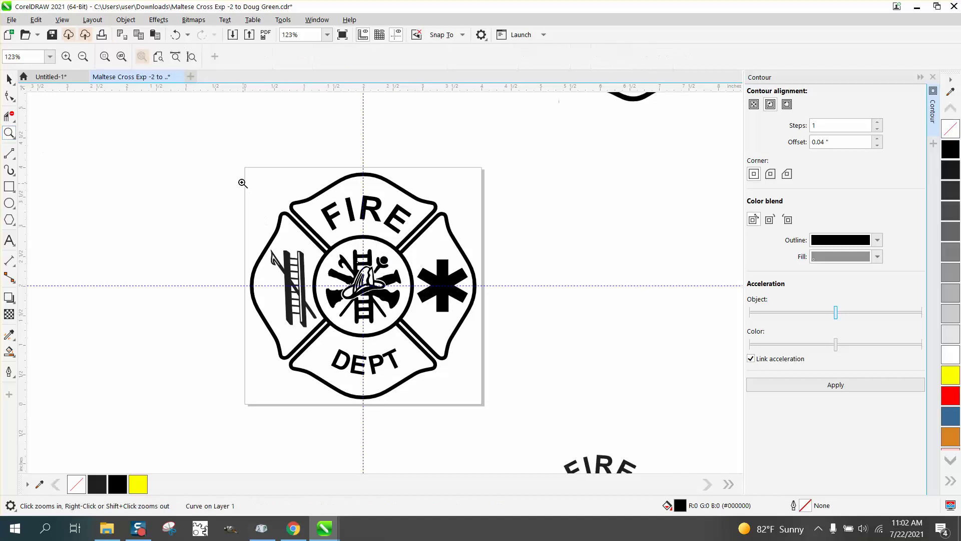
pyautogui.moveTo(238, 178); pyautogui.dragTo(542, 415)
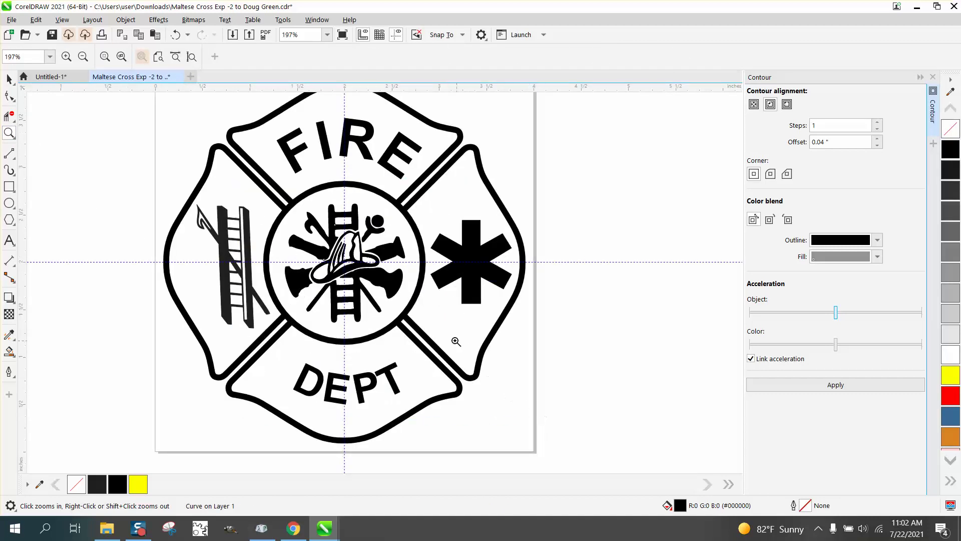
pyautogui.scroll(-2, 436, 329)
pyautogui.scroll(-1, 429, 324)
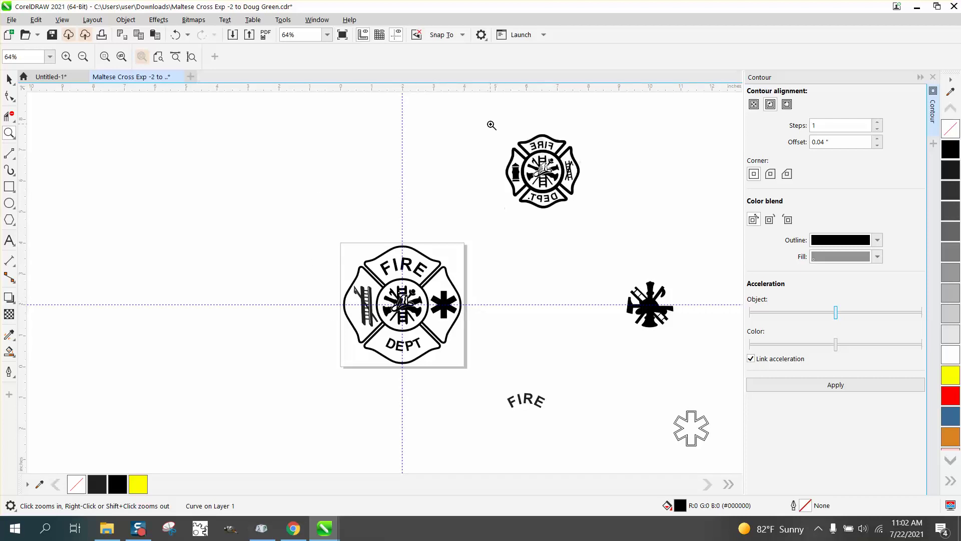
pyautogui.moveTo(483, 130); pyautogui.dragTo(581, 199)
pyautogui.scroll(-4, 384, 243)
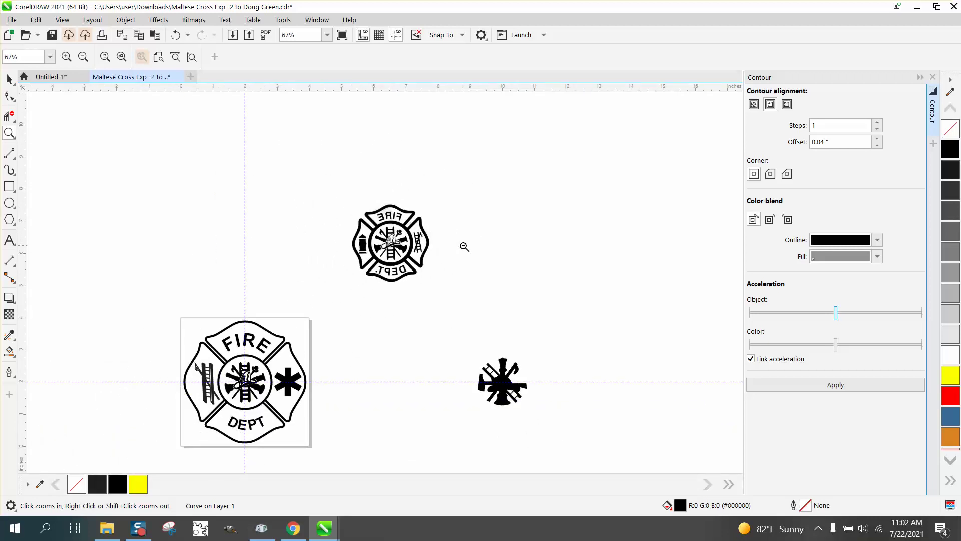